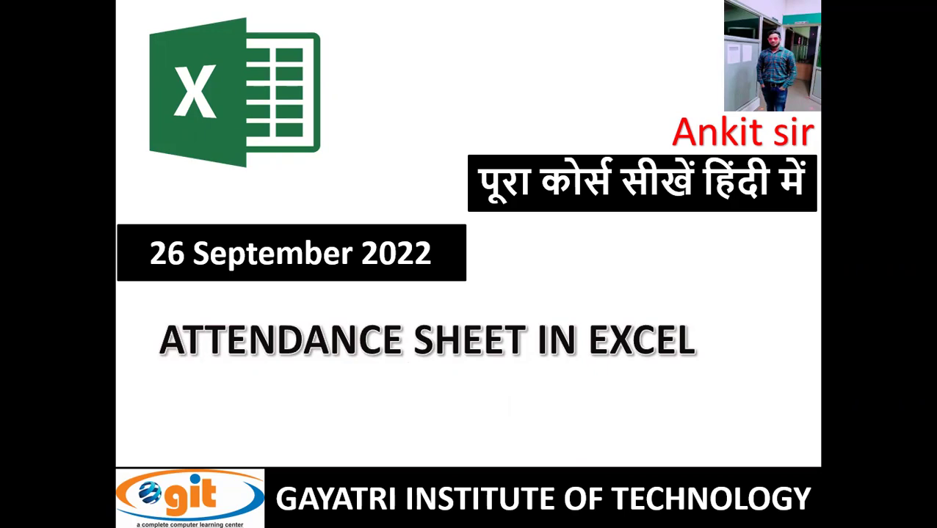
# - Switch from the PowerPoint title slide to the blank Book1 Excel workbook
pyautogui.hotkey('alt', 'Tab')
pyautogui.hotkey('alt', 'Tab')
pyautogui.hotkey('alt', 'Tab')
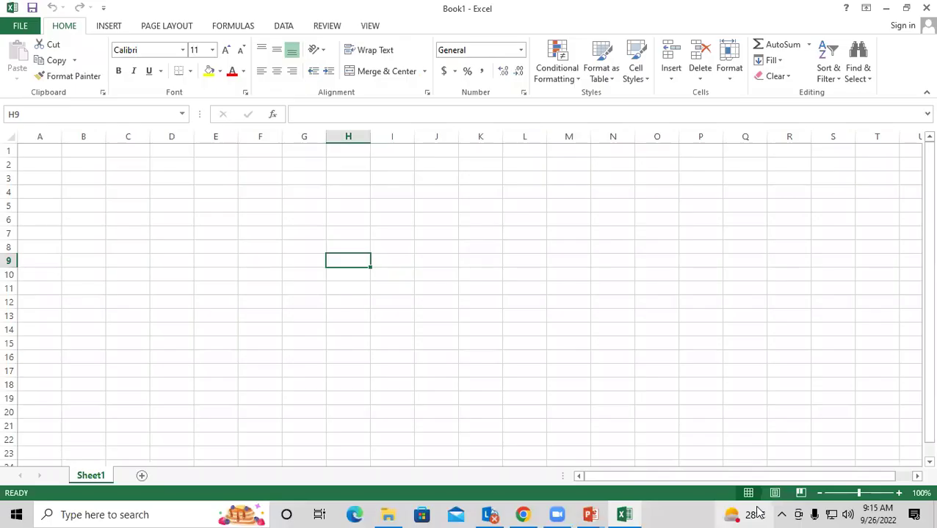
pyautogui.click(183, 193)
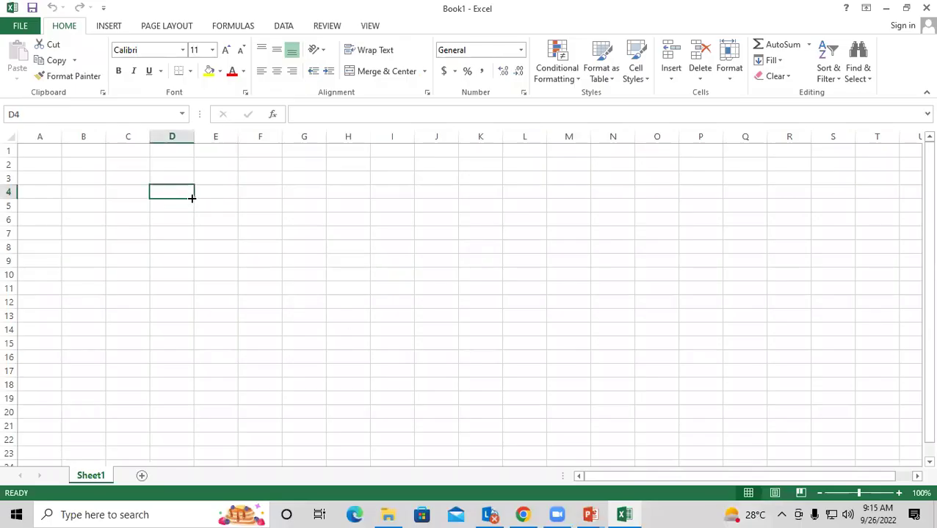
# - Insert a WordArt box near the sheet top reading 'ATTENDANCE SHEET OF SEPTEMBER 2022'
pyautogui.click(108, 28)
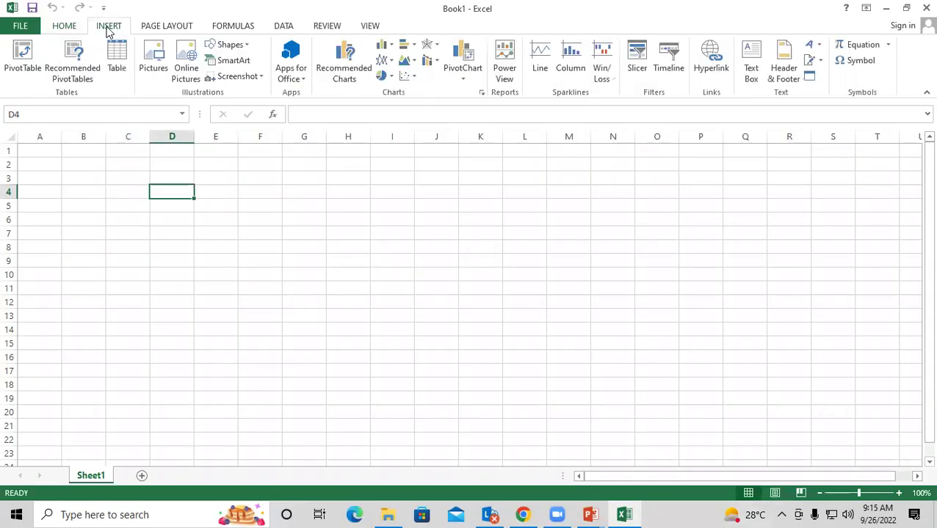
pyautogui.click(820, 44)
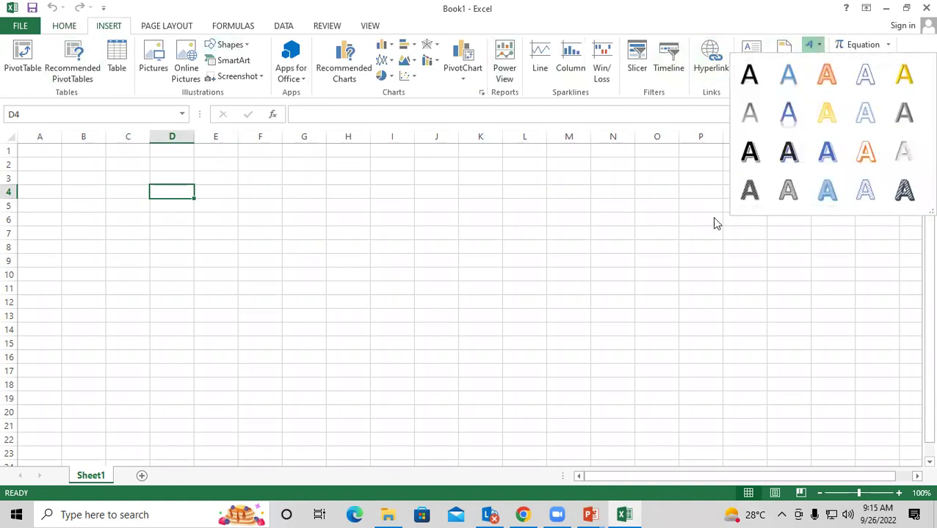
pyautogui.click(788, 152)
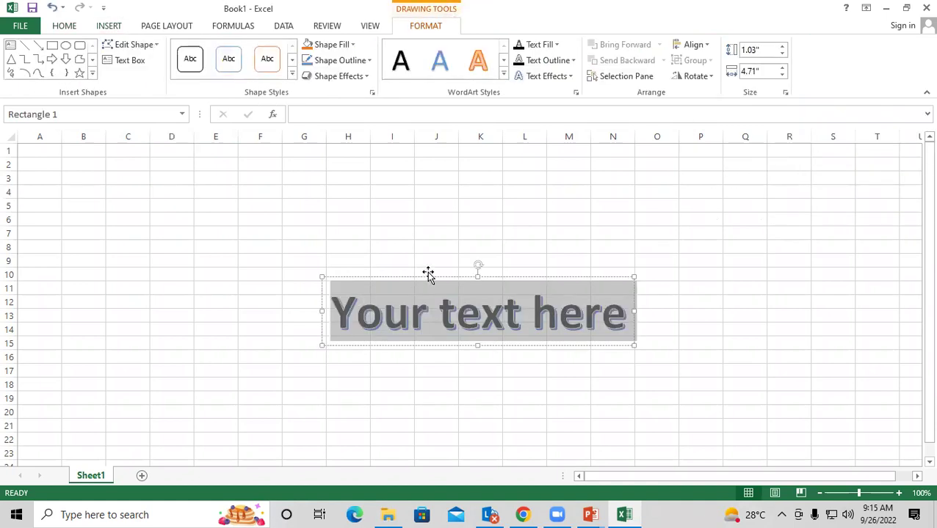
pyautogui.moveTo(426, 276)
pyautogui.mouseDown()
pyautogui.moveTo(361, 228)
pyautogui.moveTo(296, 151)
pyautogui.mouseUp()
pyautogui.click(496, 195)
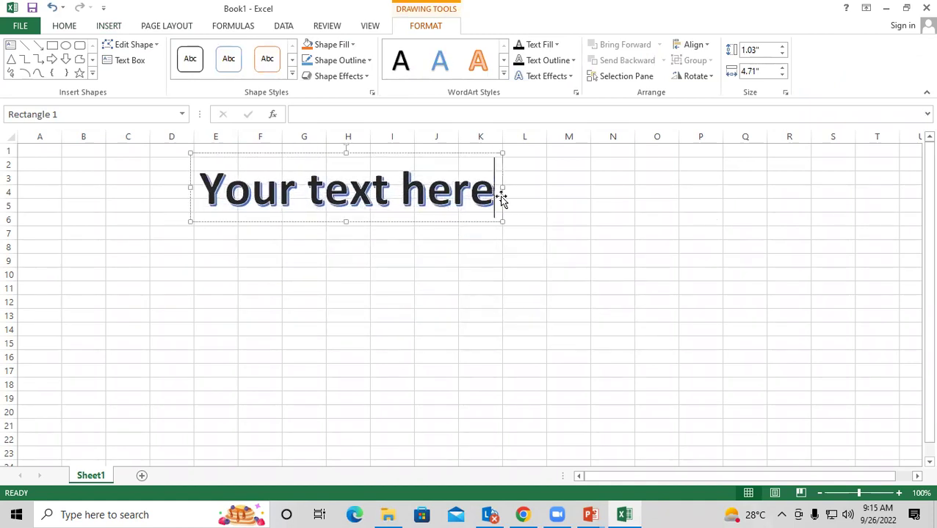
pyautogui.press('BackSpace')
pyautogui.press('BackSpace')
pyautogui.press('BackSpace')
pyautogui.press('BackSpace')
pyautogui.press('BackSpace')
pyautogui.press('BackSpace')
pyautogui.press('BackSpace')
pyautogui.press('BackSpace')
pyautogui.press('BackSpace')
pyautogui.press('BackSpace')
pyautogui.press('BackSpace')
pyautogui.press('BackSpace')
pyautogui.press('BackSpace')
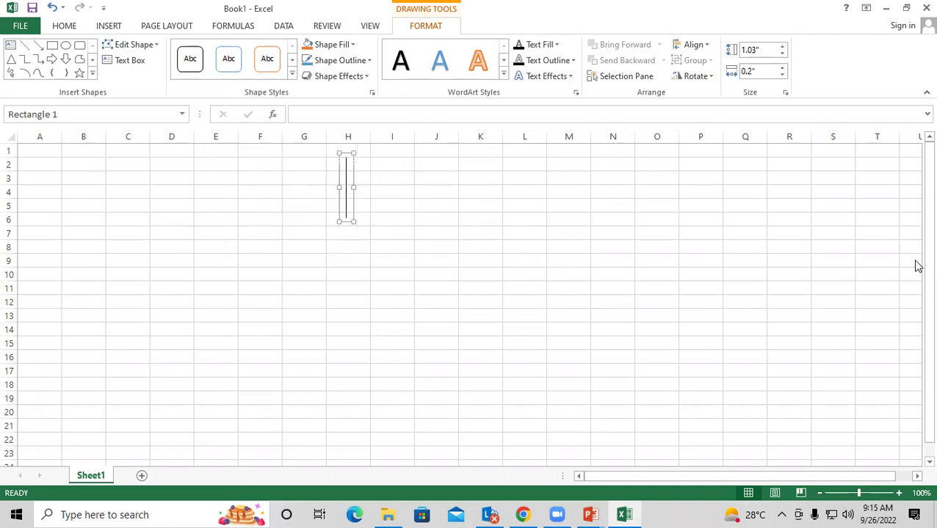
pyautogui.write('ATTE')
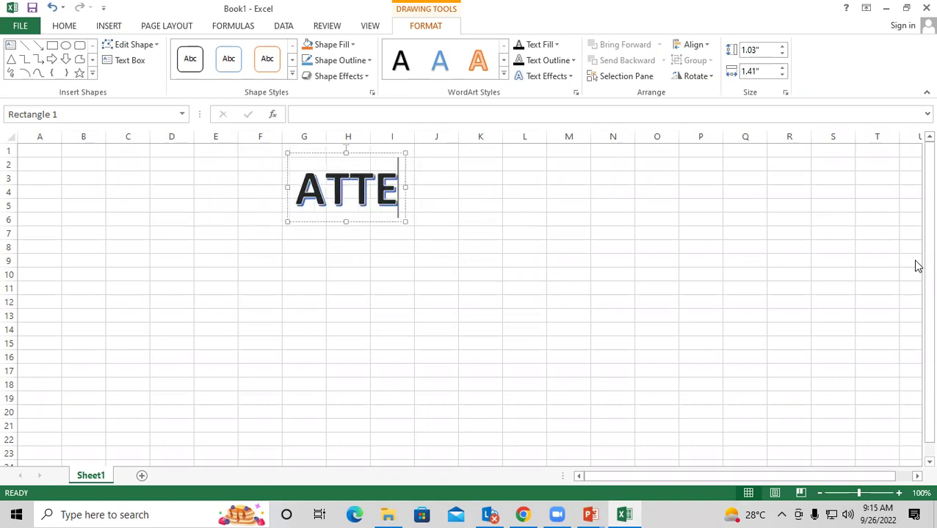
pyautogui.write('NDANCE SHEET ')
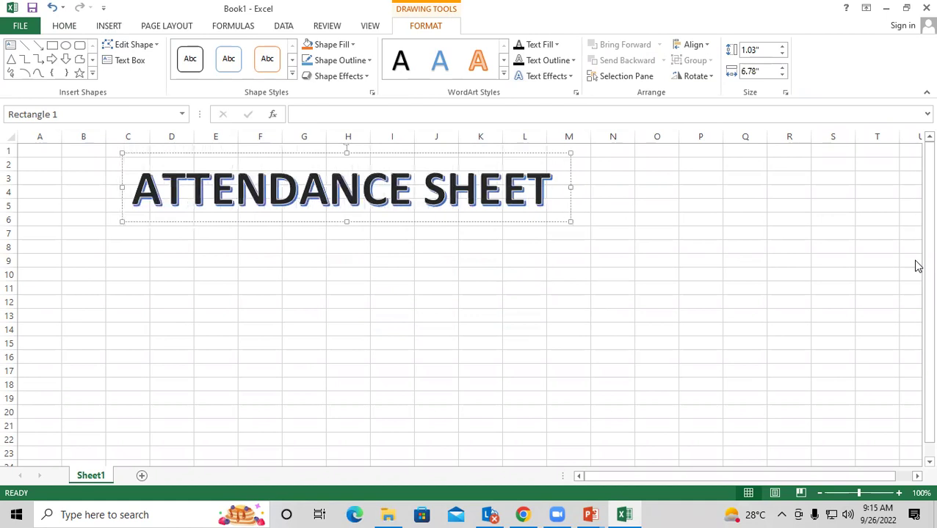
pyautogui.write('OG')
pyautogui.press('BackSpace')
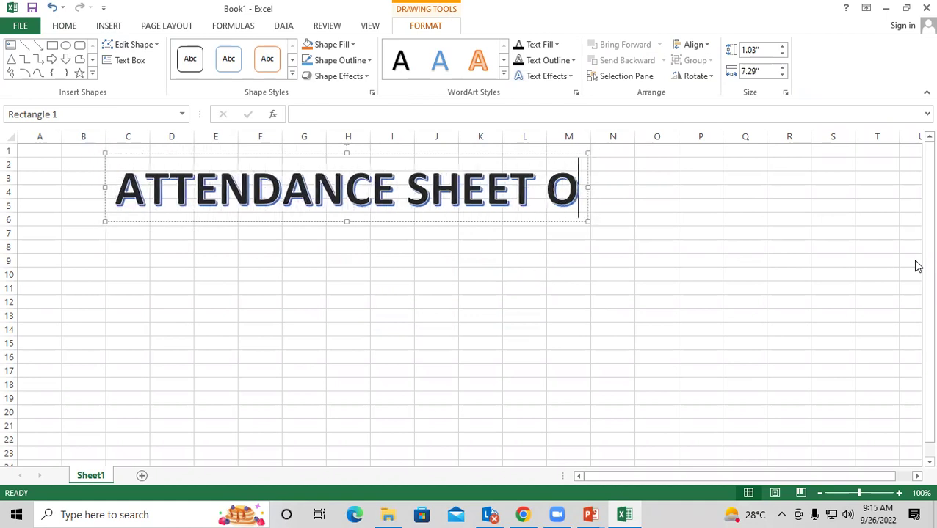
pyautogui.write('F SE')
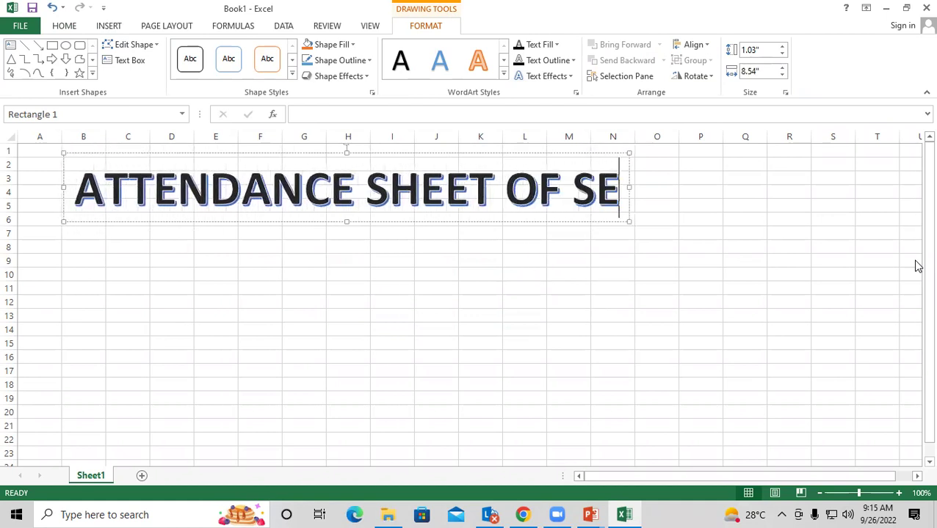
pyautogui.write('PTEMBER ')
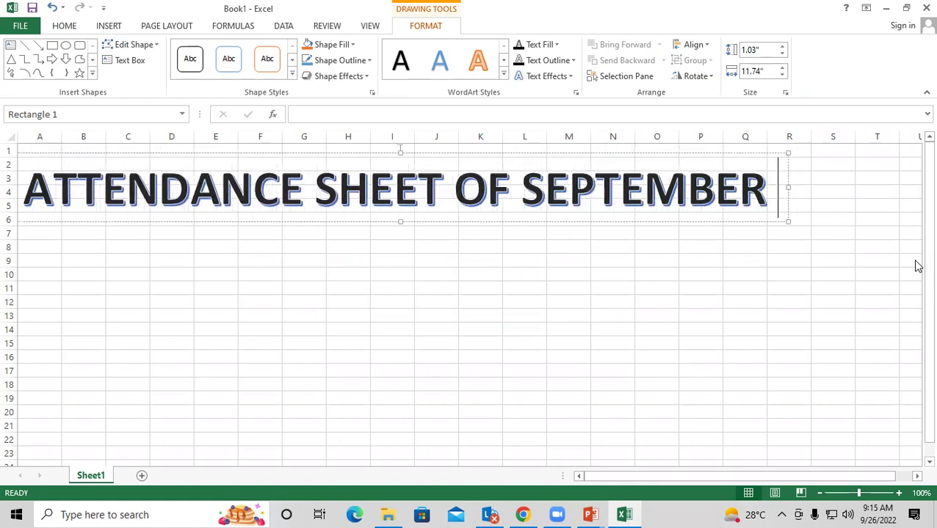
pyautogui.write('2022')
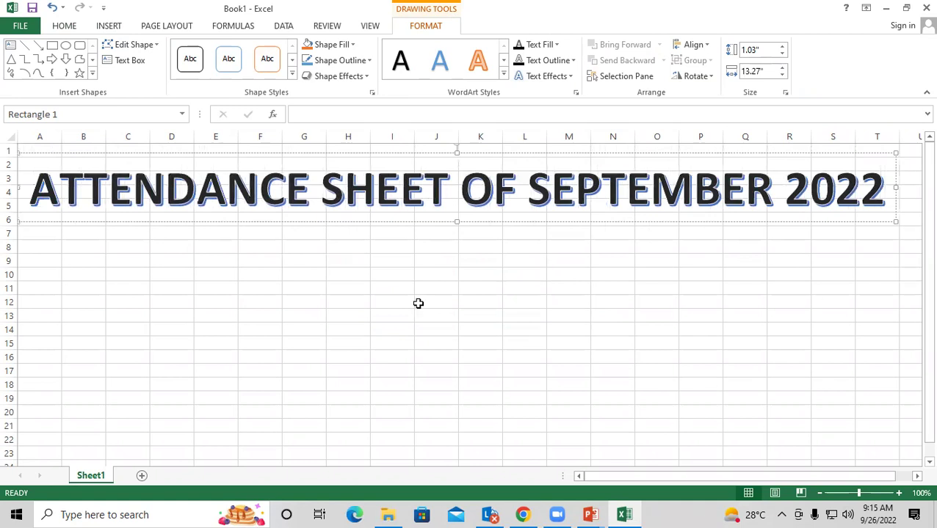
# - Fill the title banner with yellow and make its text italic
pyautogui.click(347, 44)
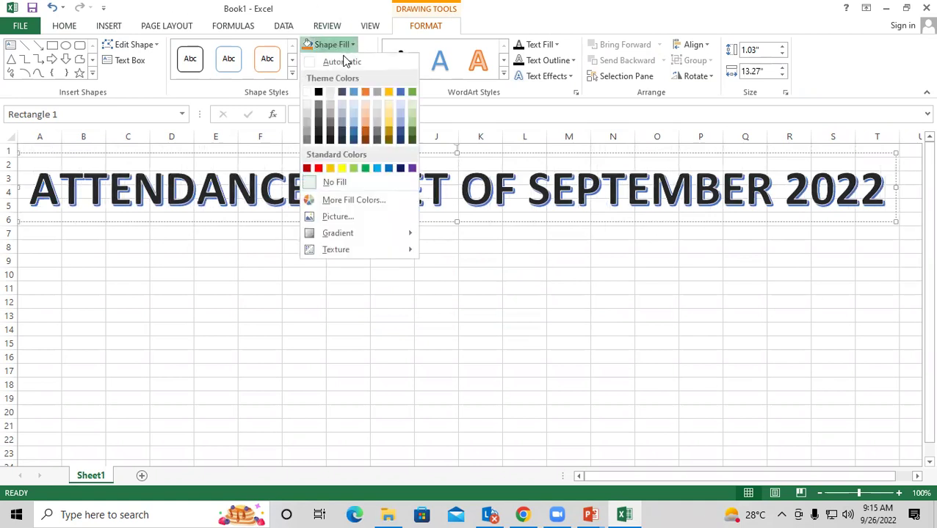
pyautogui.click(341, 168)
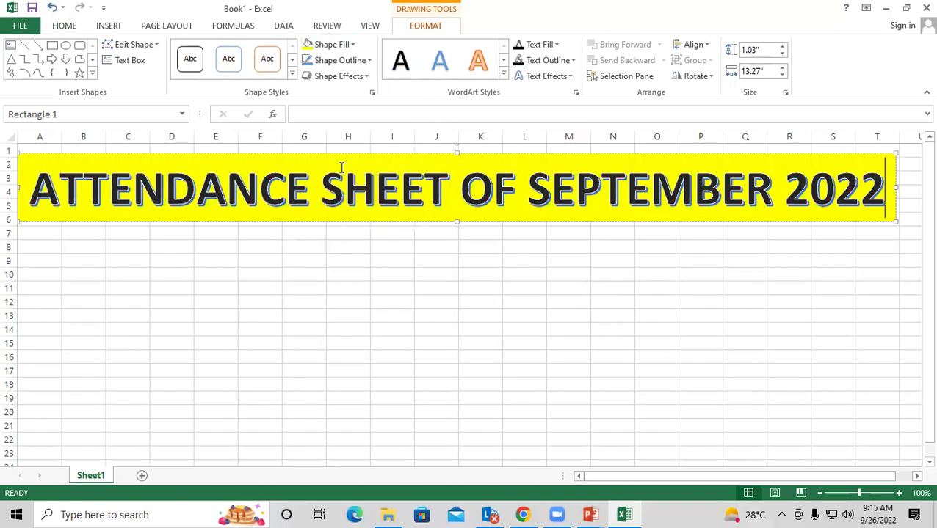
pyautogui.click(65, 26)
pyautogui.click(135, 72)
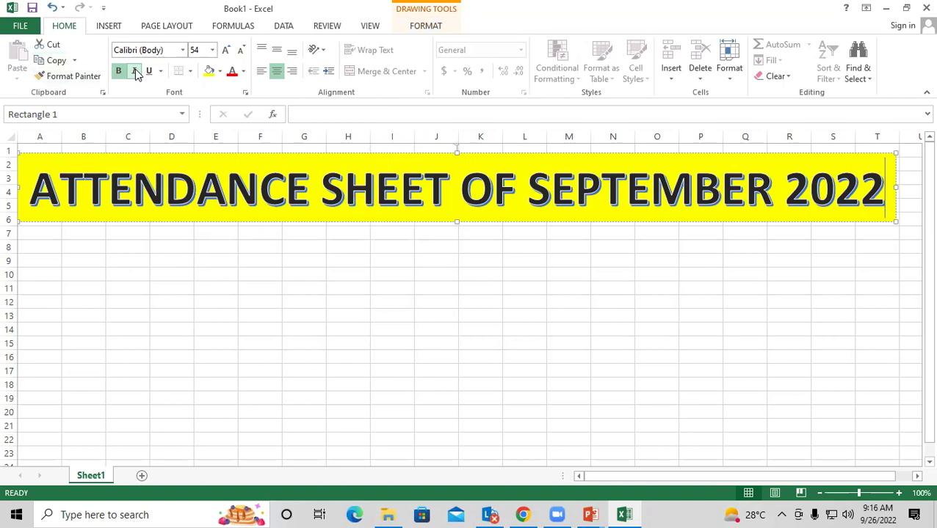
pyautogui.click(184, 263)
# - Enter the heading SN in A8 and the numbers 1 and 2 in A9:A10
pyautogui.click(50, 248)
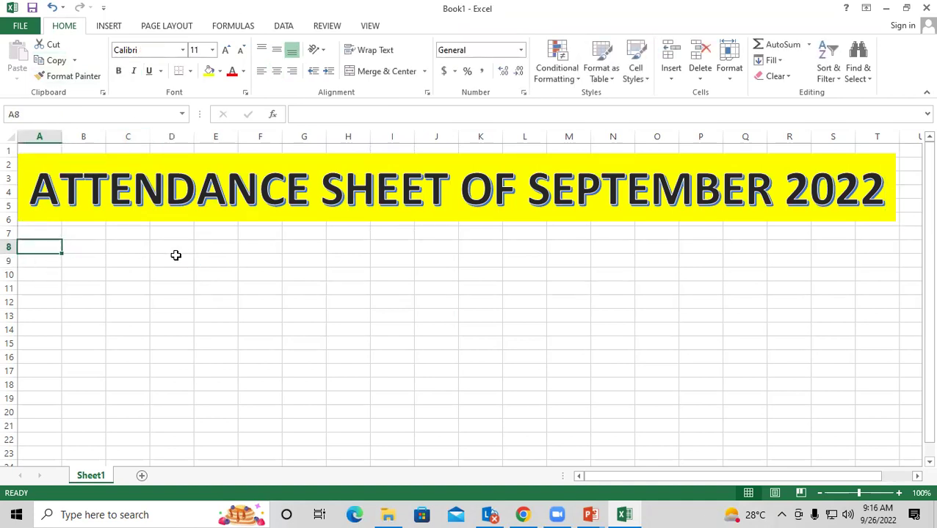
pyautogui.write('SN')
pyautogui.press('Return')
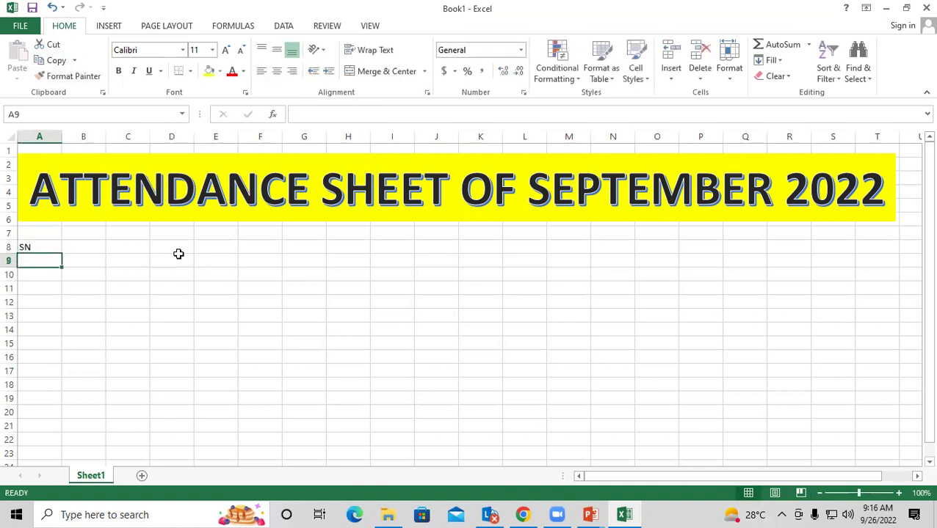
pyautogui.write('1')
pyautogui.press('Return')
pyautogui.write('2')
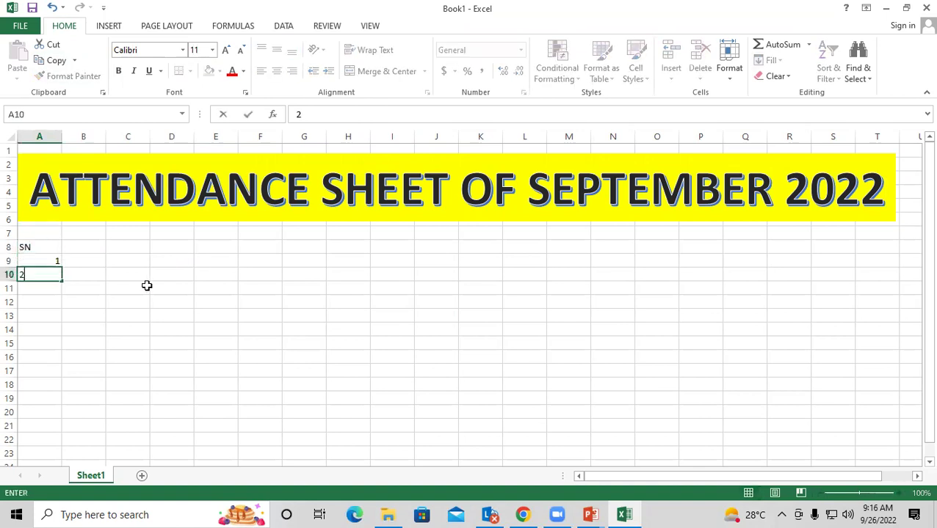
pyautogui.press('Return')
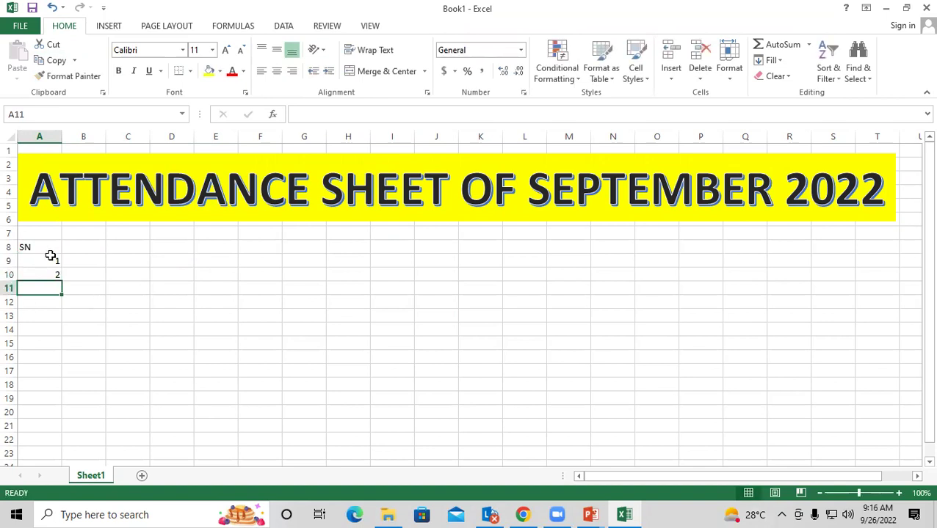
# - Select the starting numbers 1 and 2 in A9:A10
pyautogui.moveTo(52, 260); pyautogui.dragTo(52, 275)
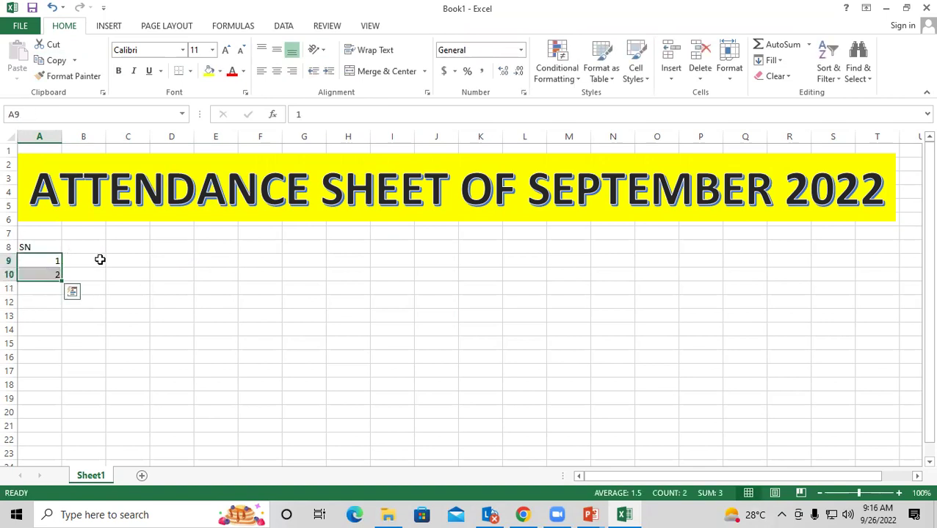
pyautogui.click(92, 259)
pyautogui.click(41, 248)
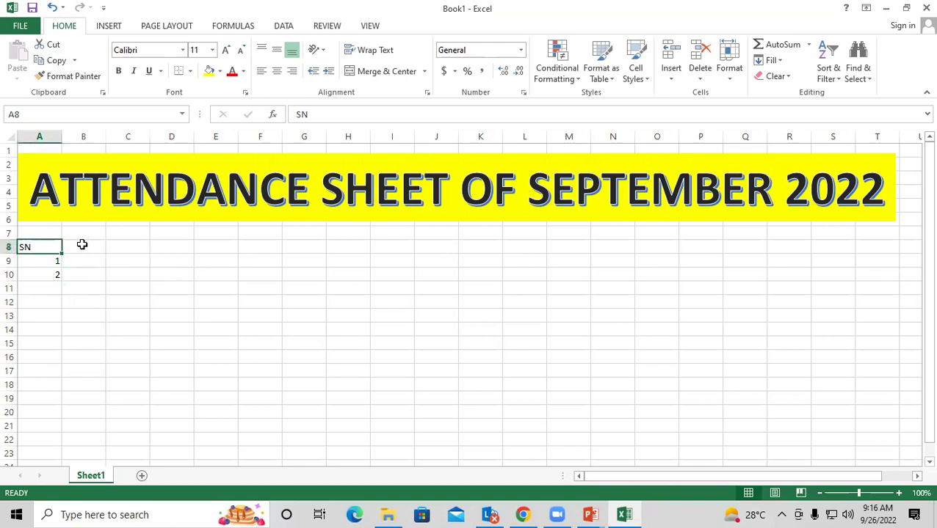
pyautogui.moveTo(47, 261); pyautogui.dragTo(52, 274)
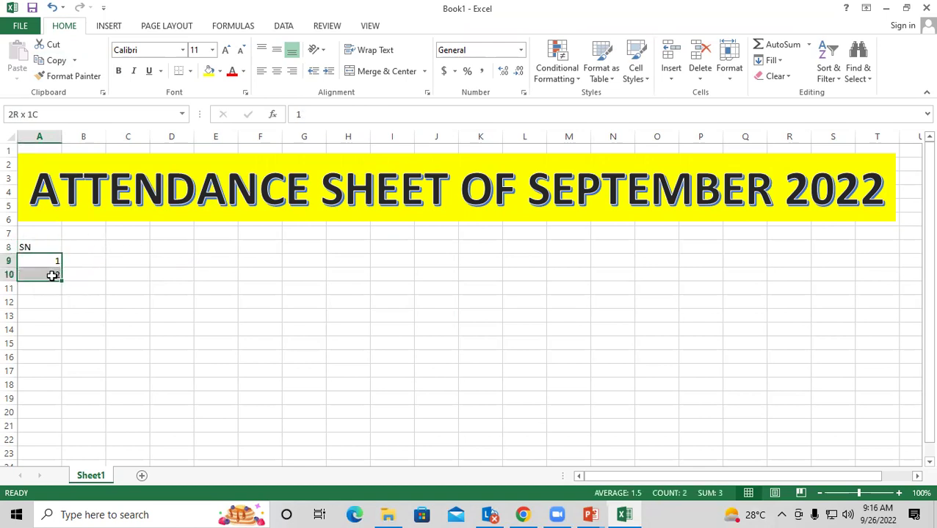
pyautogui.click(32, 247)
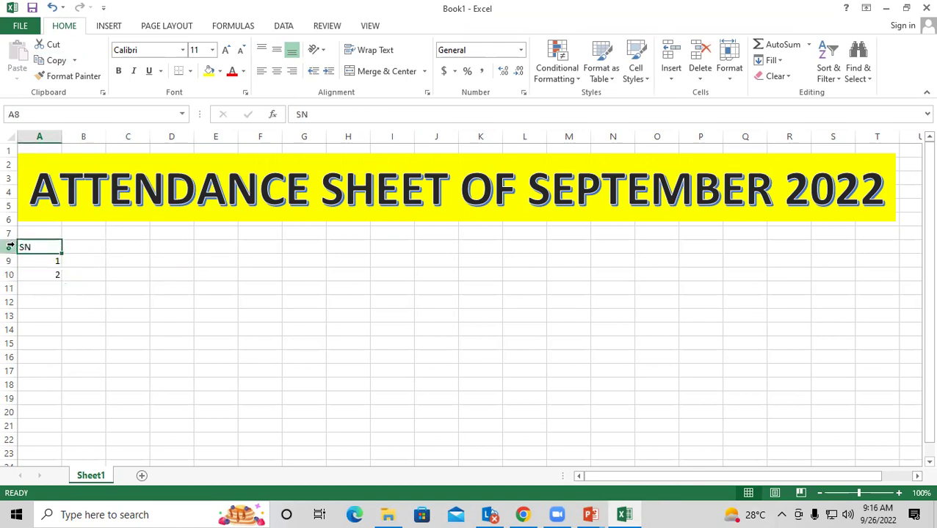
pyautogui.moveTo(50, 264); pyautogui.dragTo(46, 277)
# - Enter test values A, 3, 4, A, F in A11:A15, then clear them
pyautogui.click(42, 289)
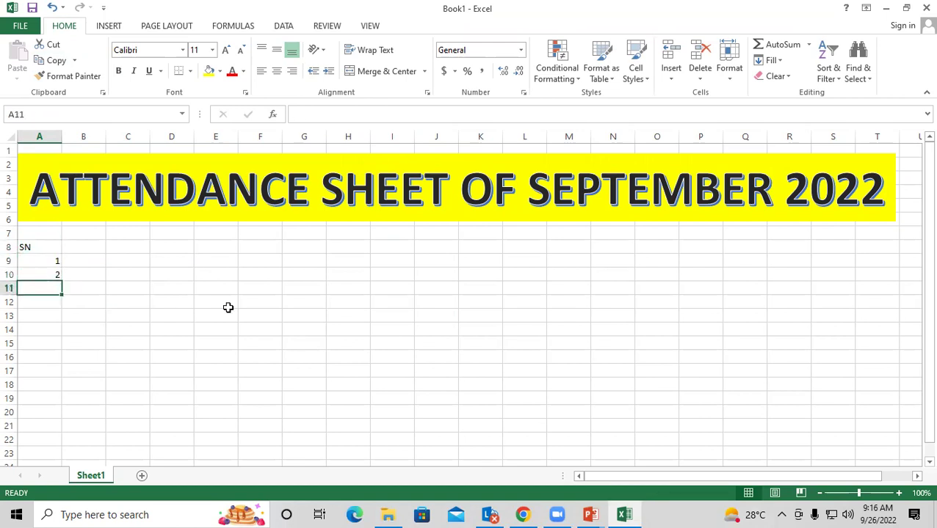
pyautogui.write('A')
pyautogui.press('Return')
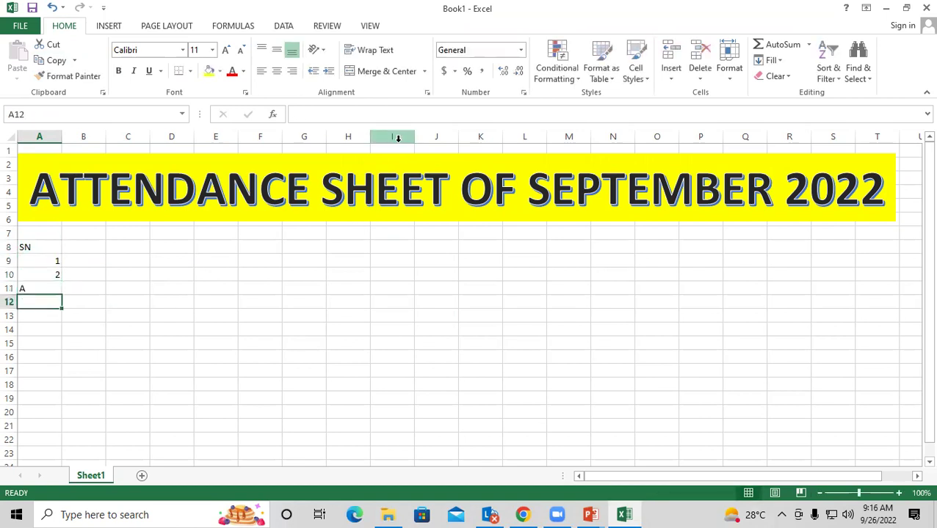
pyautogui.write('3')
pyautogui.press('Return')
pyautogui.write('4')
pyautogui.press('Return')
pyautogui.write('A')
pyautogui.press('Return')
pyautogui.write('F')
pyautogui.press('Return')
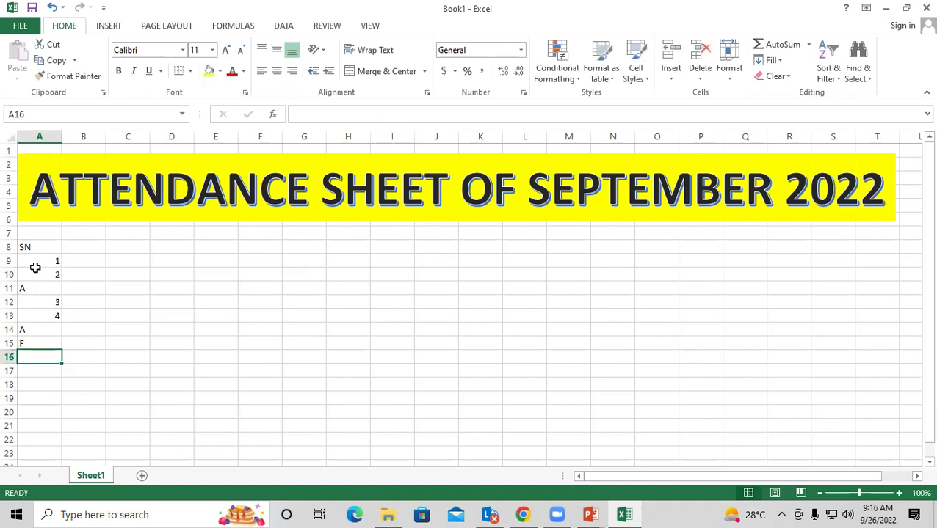
pyautogui.moveTo(34, 289); pyautogui.dragTo(34, 340)
pyautogui.press('Delete')
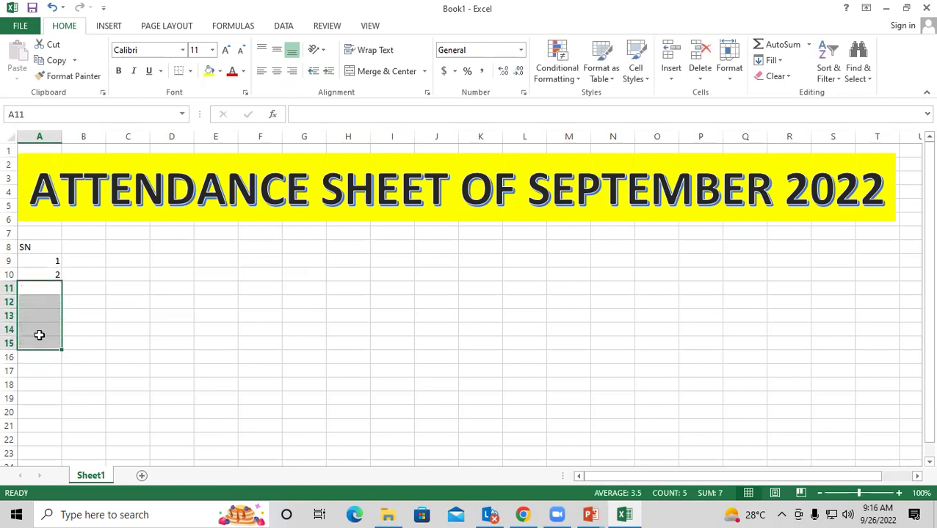
# - Fill the 1, 2 series down column A to create serial numbers
pyautogui.click(158, 263)
pyautogui.moveTo(41, 261); pyautogui.dragTo(42, 419)
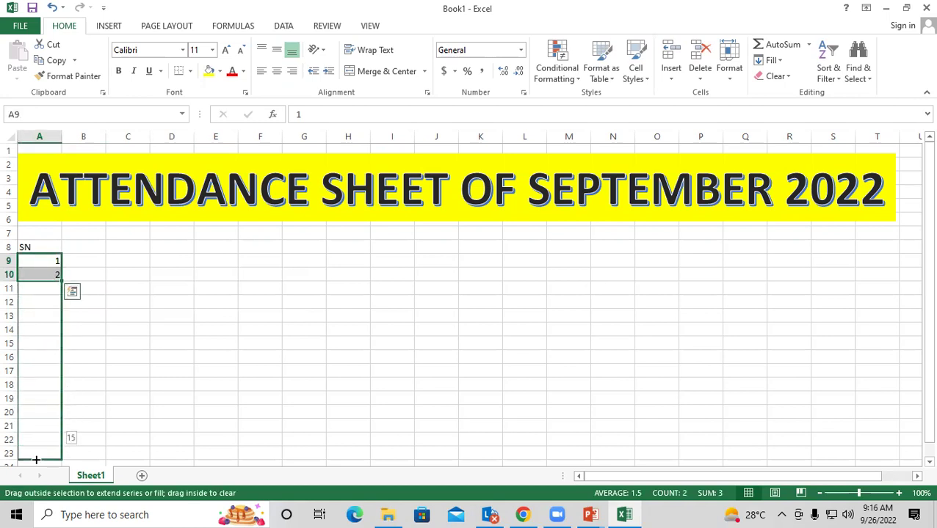
pyautogui.moveTo(42, 418)
pyautogui.mouseDown()
pyautogui.moveTo(66, 397)
pyautogui.moveTo(45, 474)
pyautogui.moveTo(45, 461)
pyautogui.mouseUp()
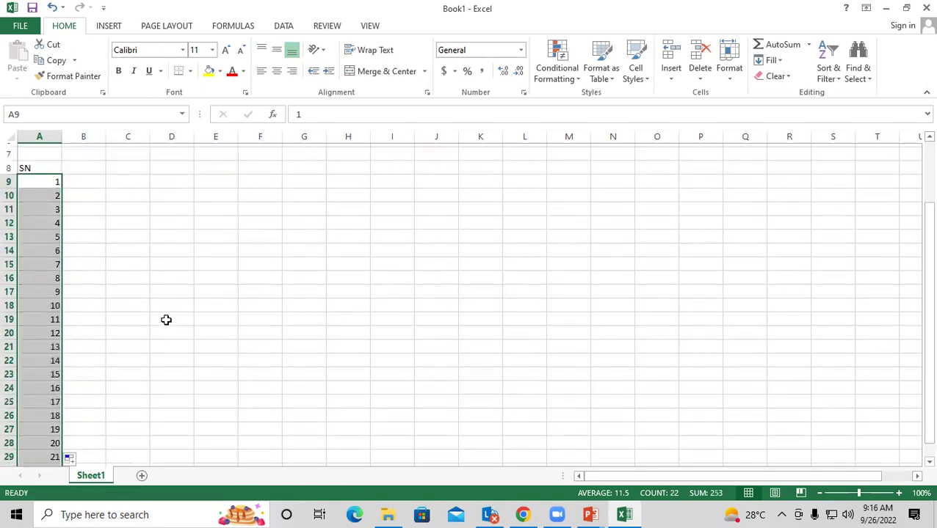
pyautogui.scroll(3, 92, 251)
# - Enter headers REG NO and STUDENT NAME in B8:C8, autofitting column C
pyautogui.click(87, 250)
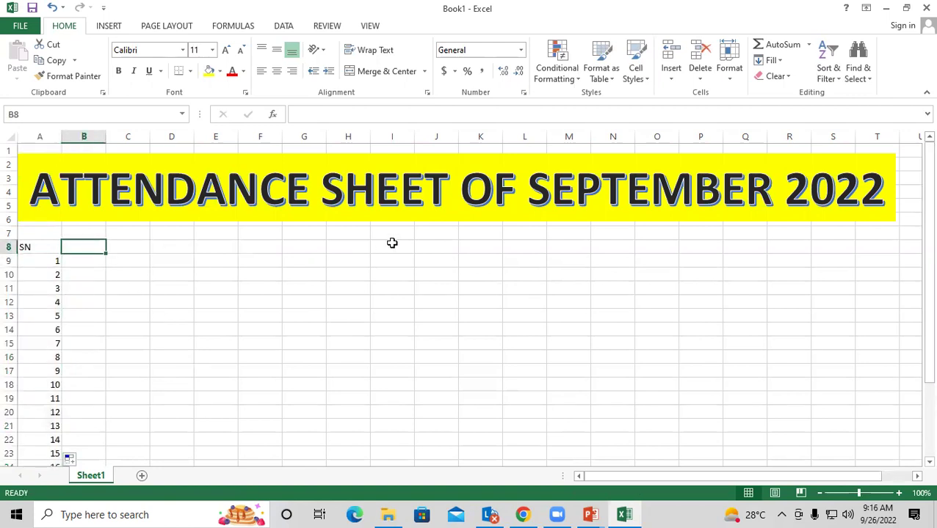
pyautogui.write('REG NO')
pyautogui.press('Tab')
pyautogui.write('STUDENT NAME')
pyautogui.press('Tab')
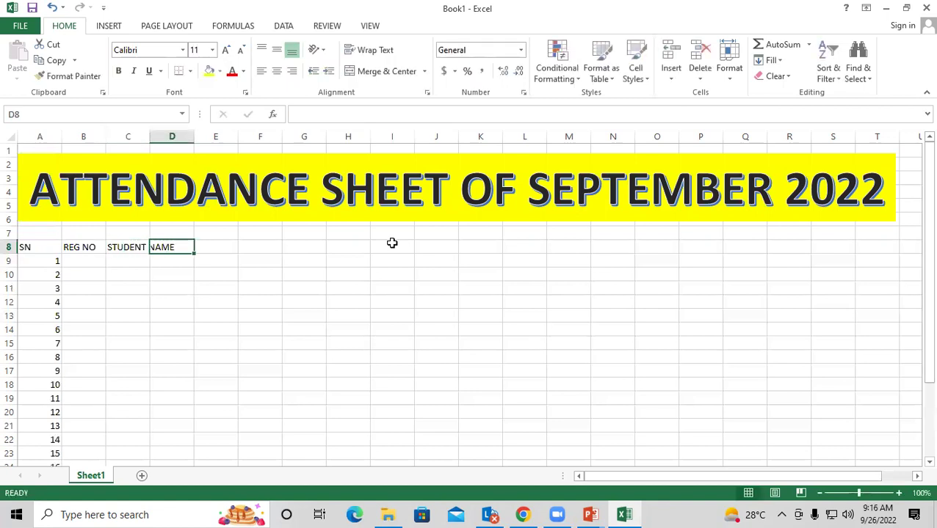
pyautogui.doubleClick(149, 136)
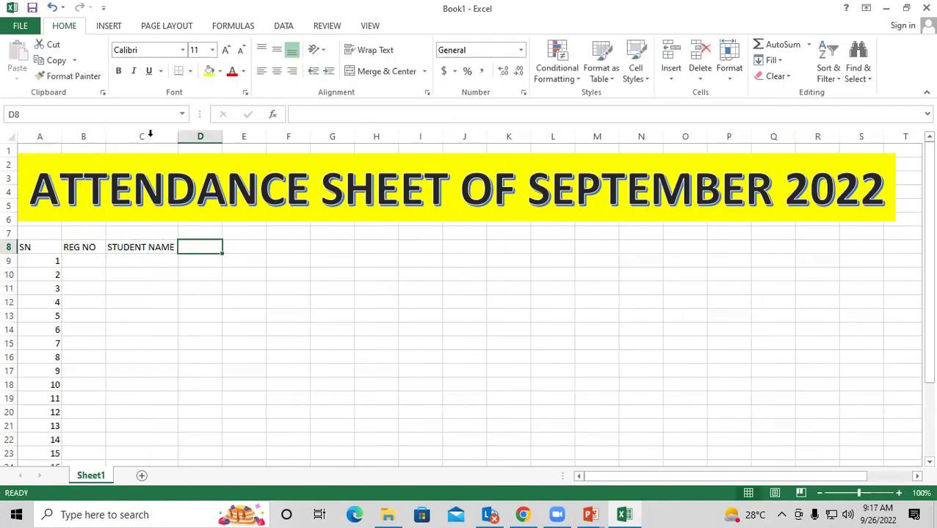
# - Add headers COURSE, TOTAL FEE, PAID FEE and DUE FEE in D8:G8, autofitting column E
pyautogui.write('COURSE')
pyautogui.press('Tab')
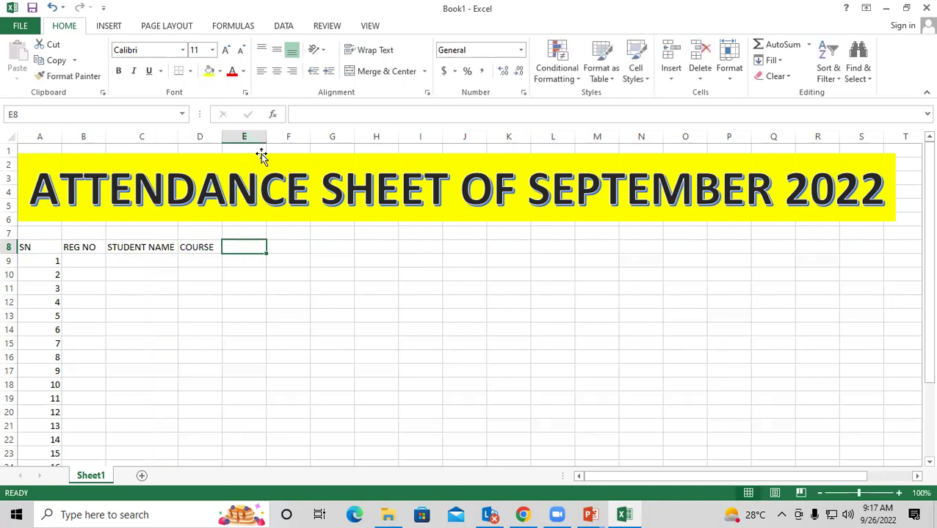
pyautogui.write('TOTAL FEE')
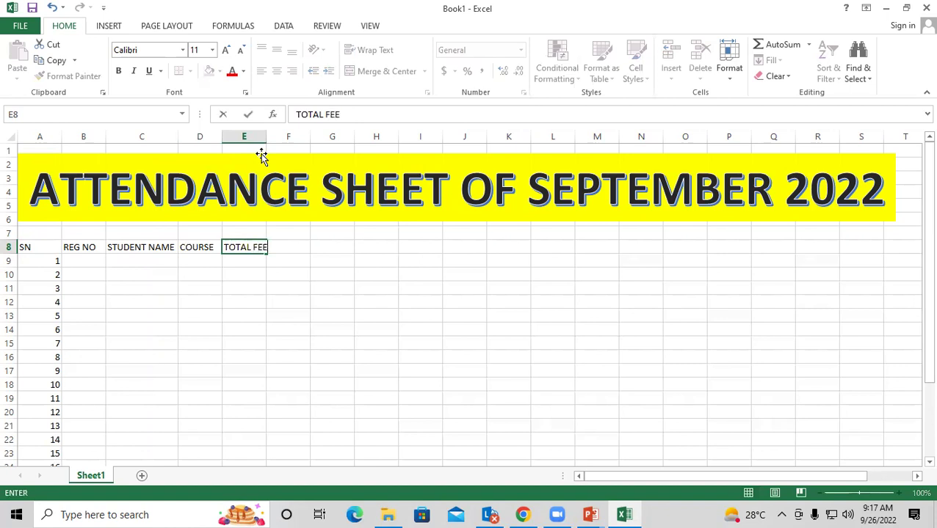
pyautogui.press('Tab')
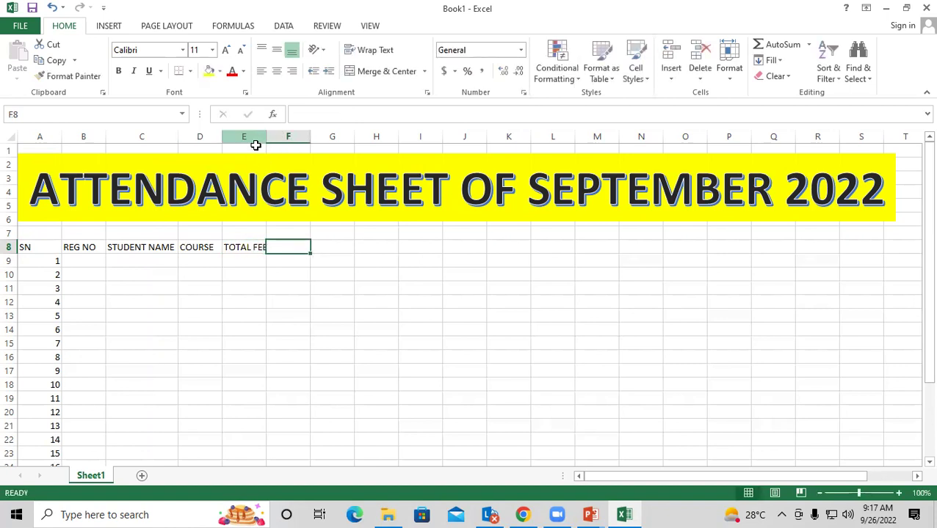
pyautogui.doubleClick(265, 137)
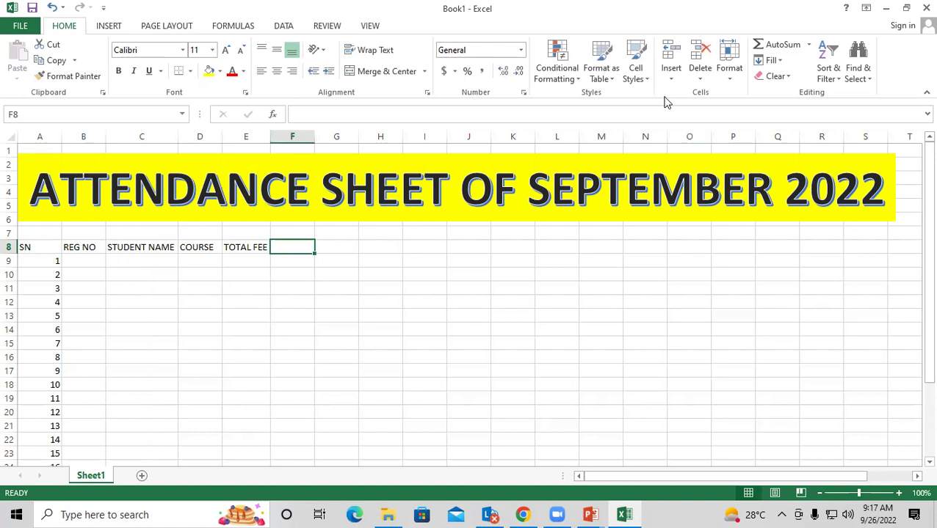
pyautogui.write('PAID')
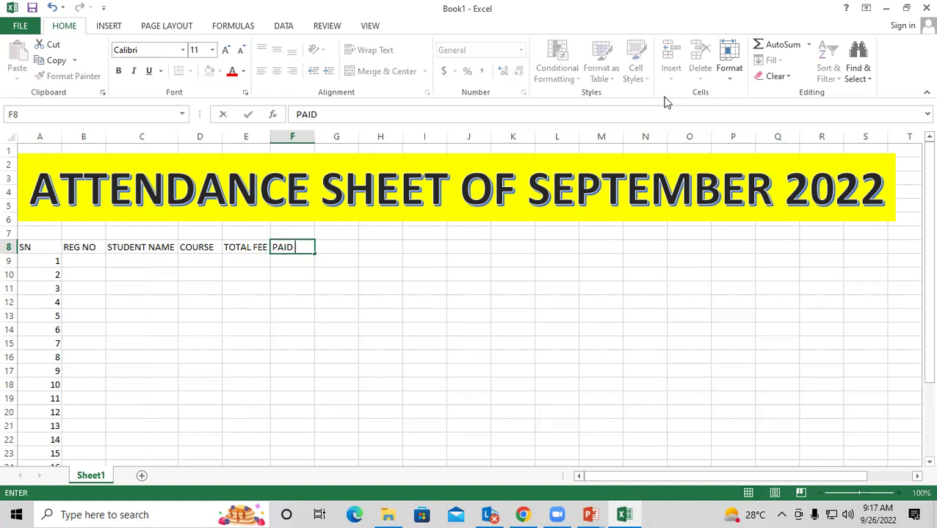
pyautogui.write(' FEE')
pyautogui.press('Tab')
pyautogui.write('DUE FEE')
pyautogui.press('Tab')
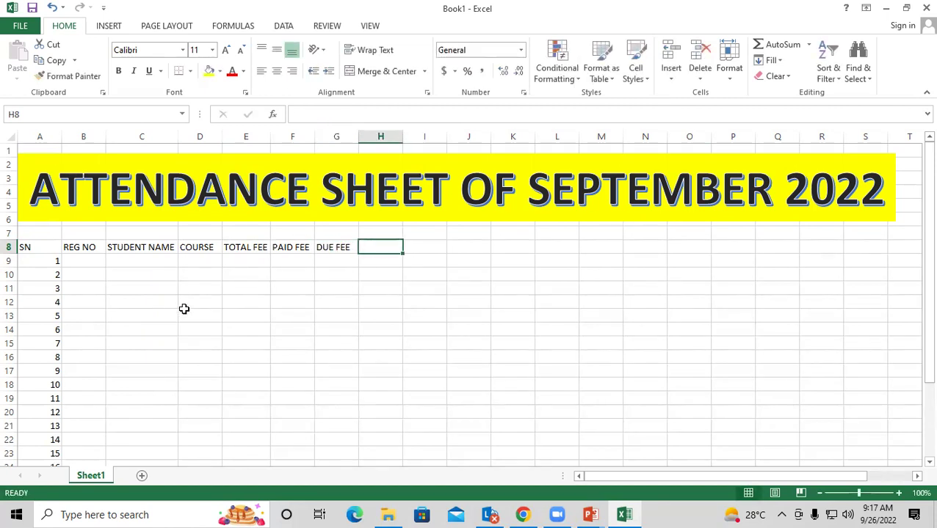
pyautogui.click(95, 264)
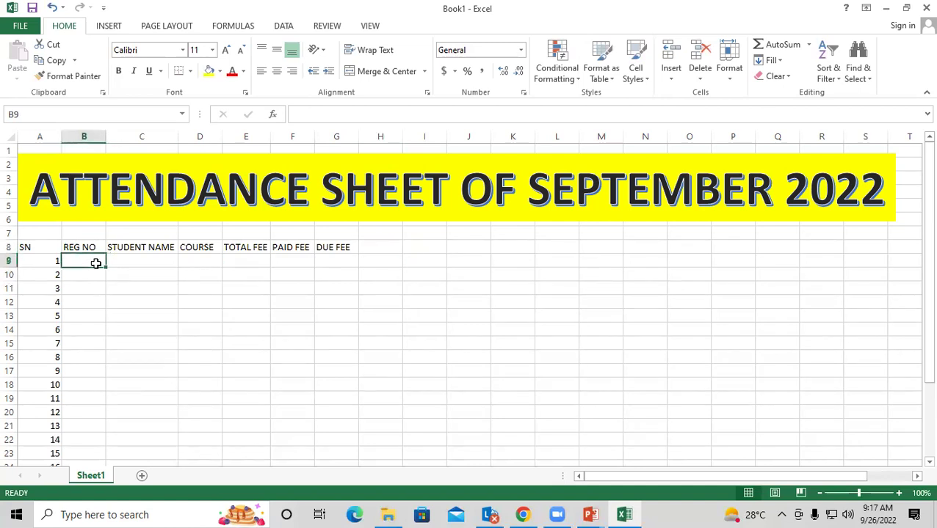
pyautogui.moveTo(27, 247); pyautogui.dragTo(238, 247)
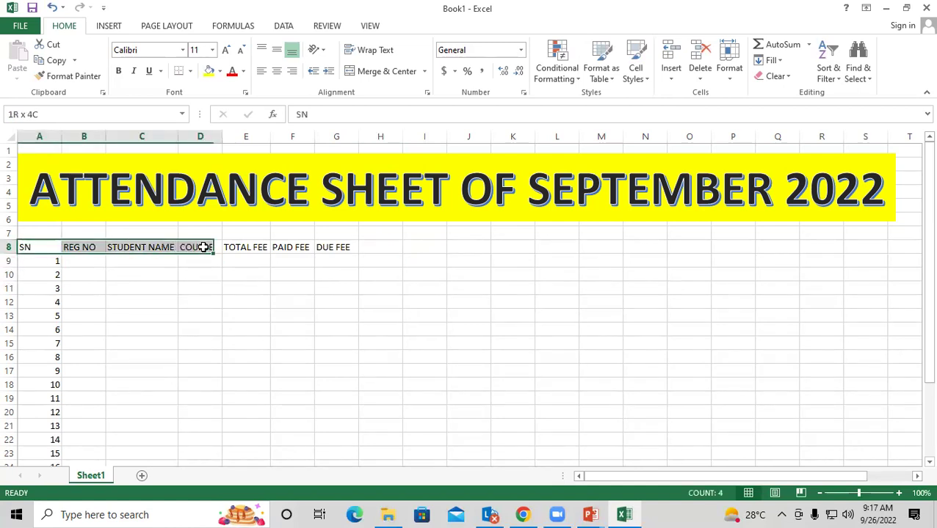
pyautogui.click(190, 290)
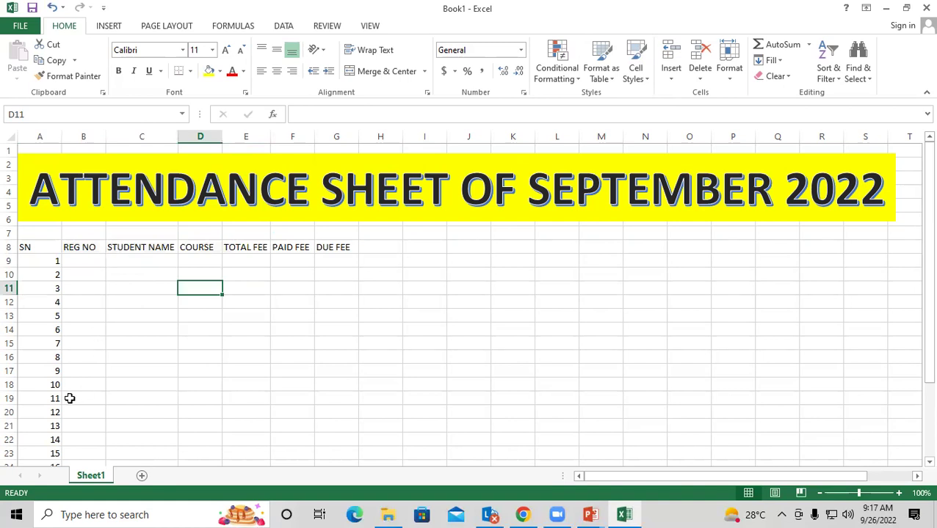
pyautogui.click(239, 325)
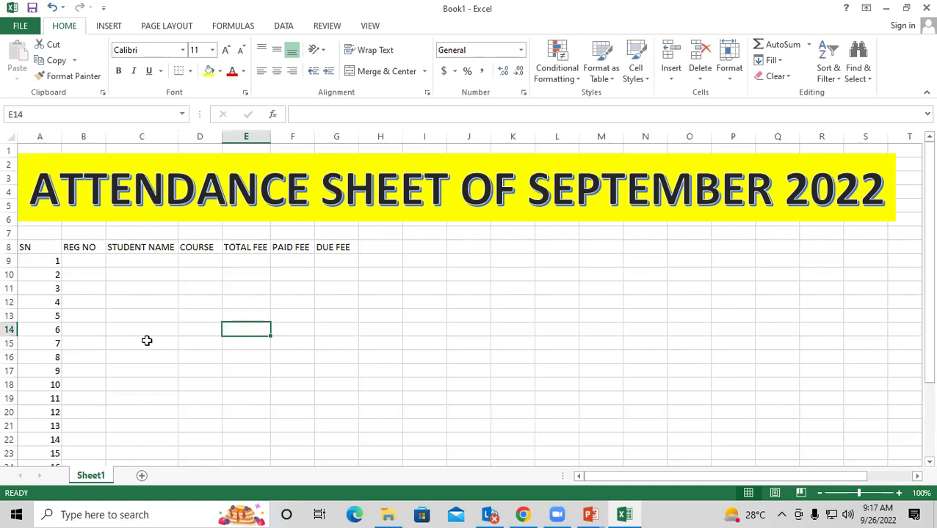
pyautogui.click(88, 266)
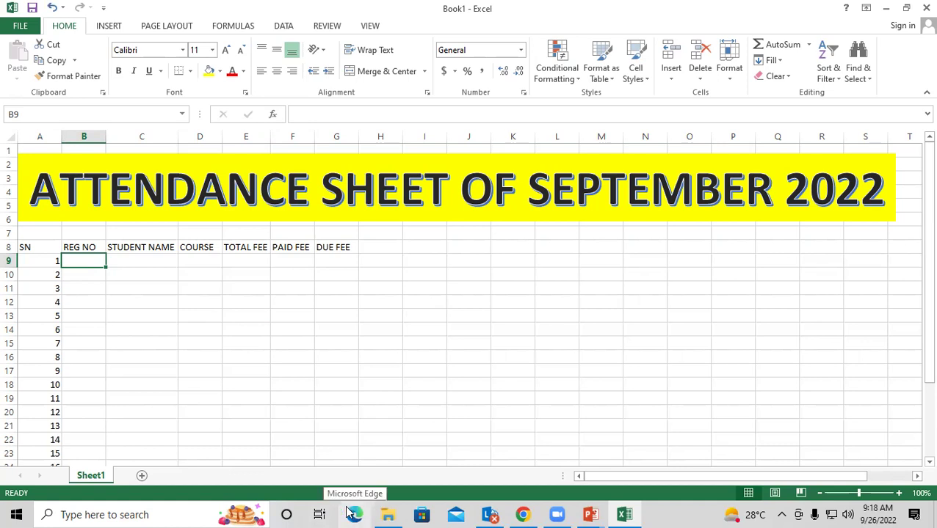
pyautogui.click(233, 296)
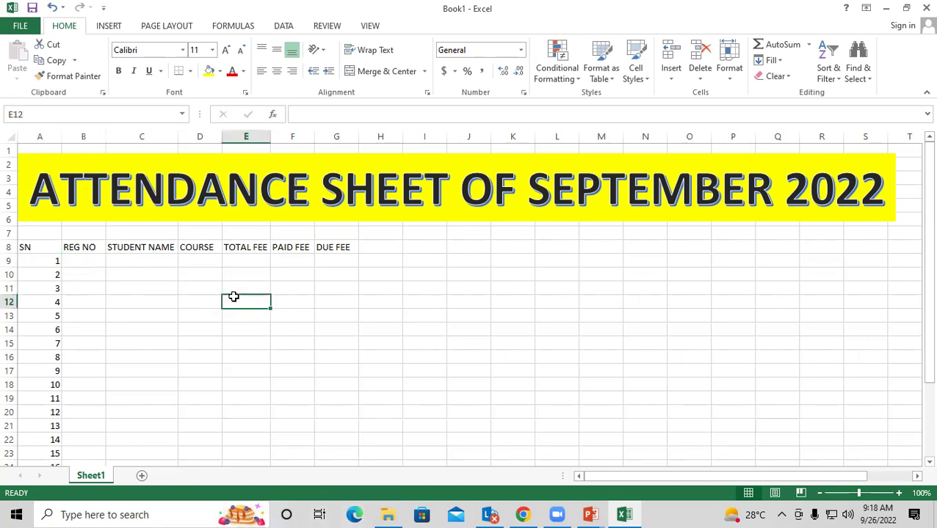
pyautogui.click(95, 249)
# - Select the REG NO to DUE FEE headers, then cancel a stray equals sign in B9
pyautogui.moveTo(96, 250); pyautogui.dragTo(345, 248)
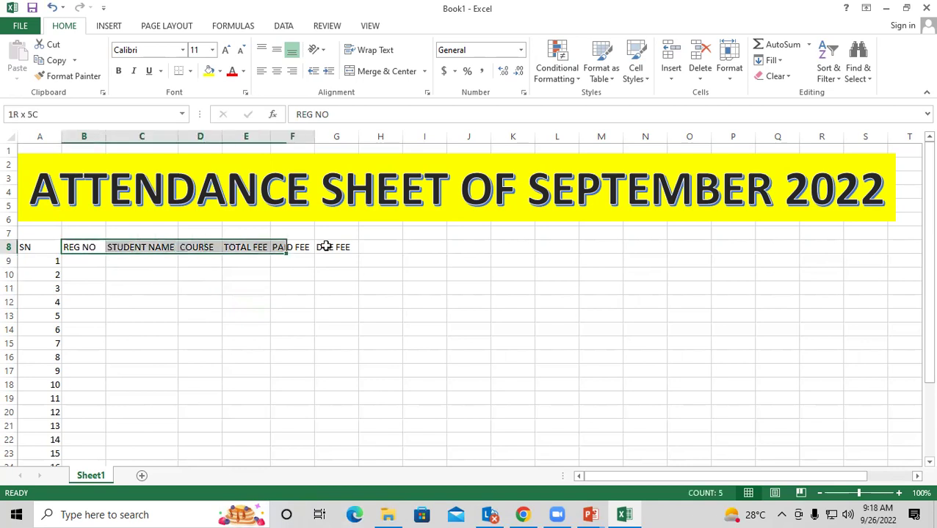
pyautogui.click(273, 288)
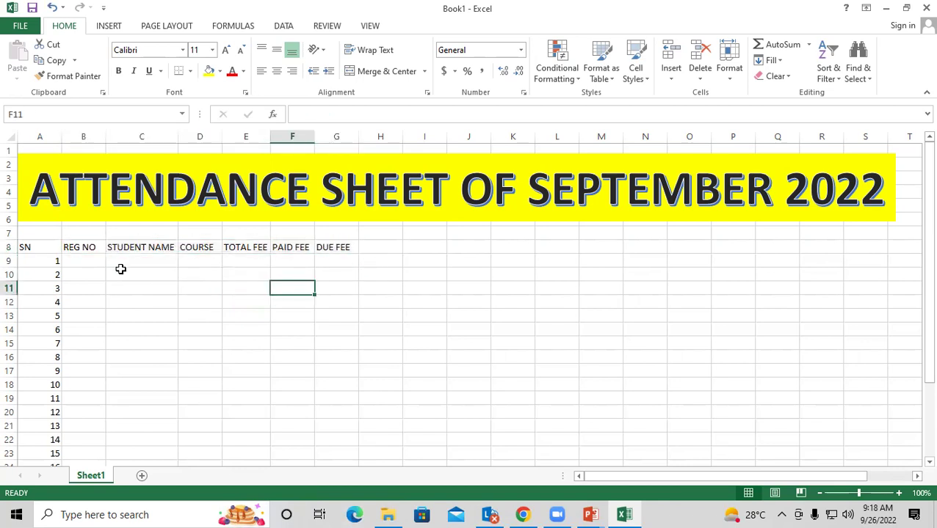
pyautogui.click(85, 260)
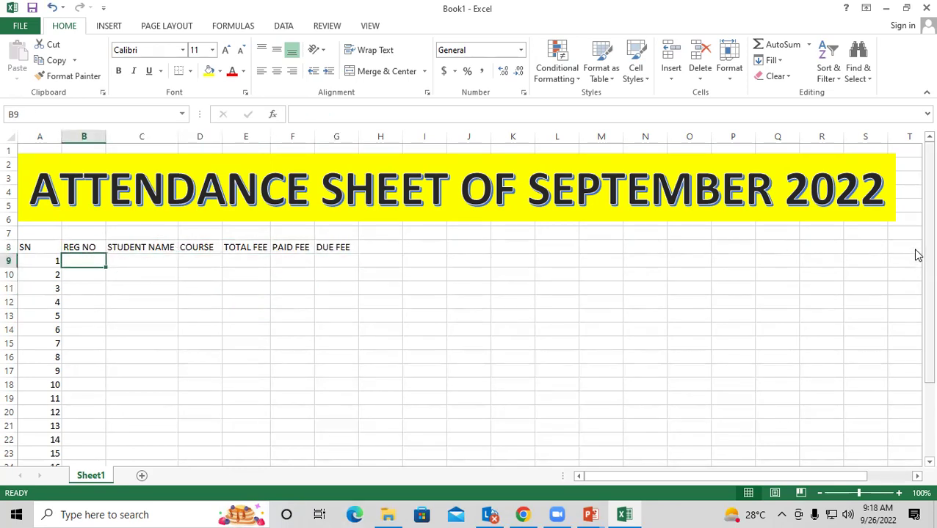
pyautogui.write('=')
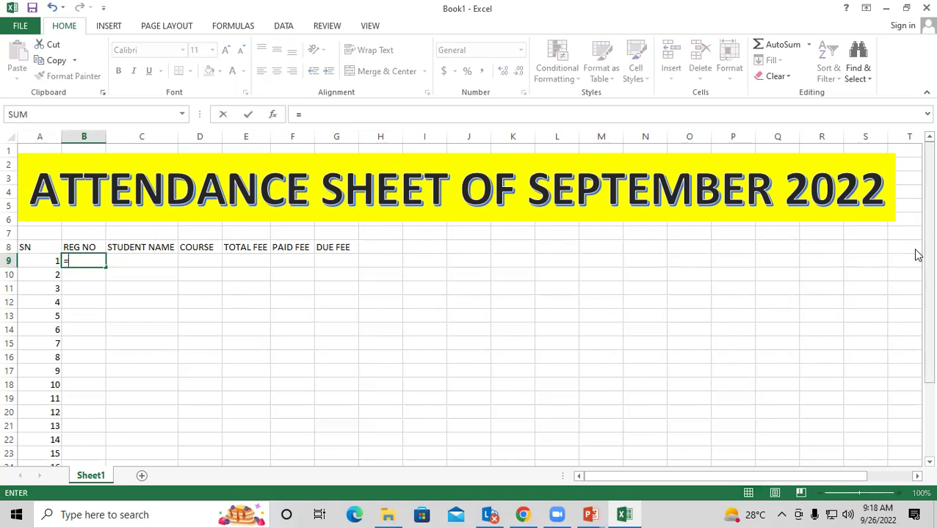
pyautogui.press('BackSpace')
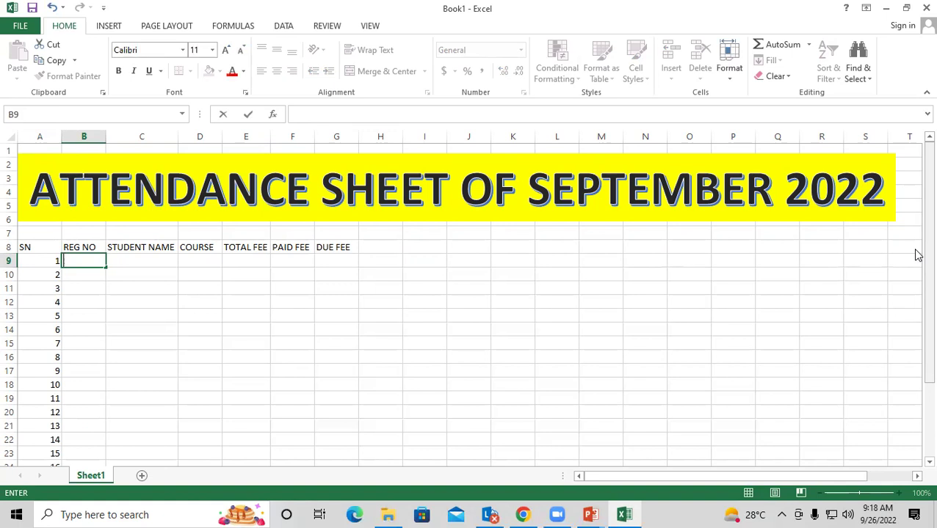
pyautogui.press('Escape')
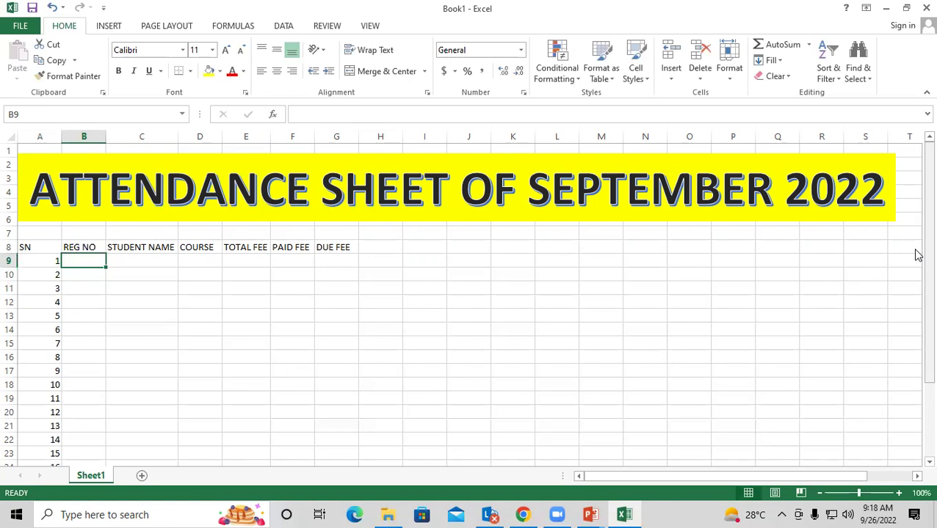
# - Enter sample numbers 2134 and 2455 in B9:B10, then delete them
pyautogui.write('2134')
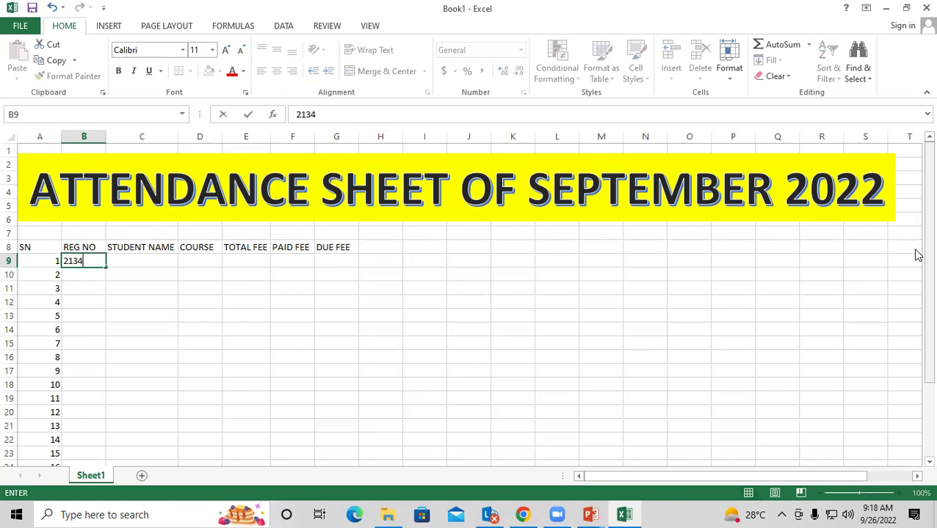
pyautogui.press('Return')
pyautogui.write('2455')
pyautogui.press('Return')
pyautogui.press('Up')
pyautogui.press('Up')
pyautogui.hotkey('shift', 'Down')
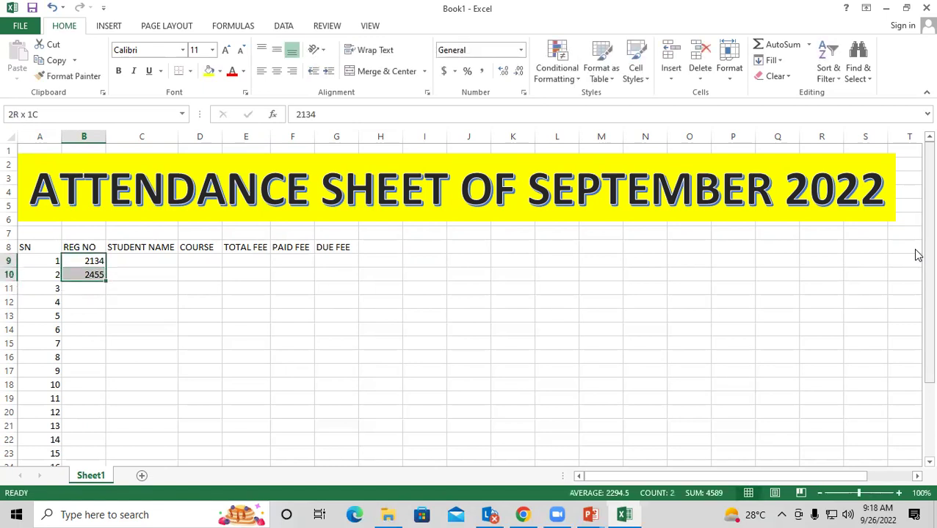
pyautogui.press('Delete')
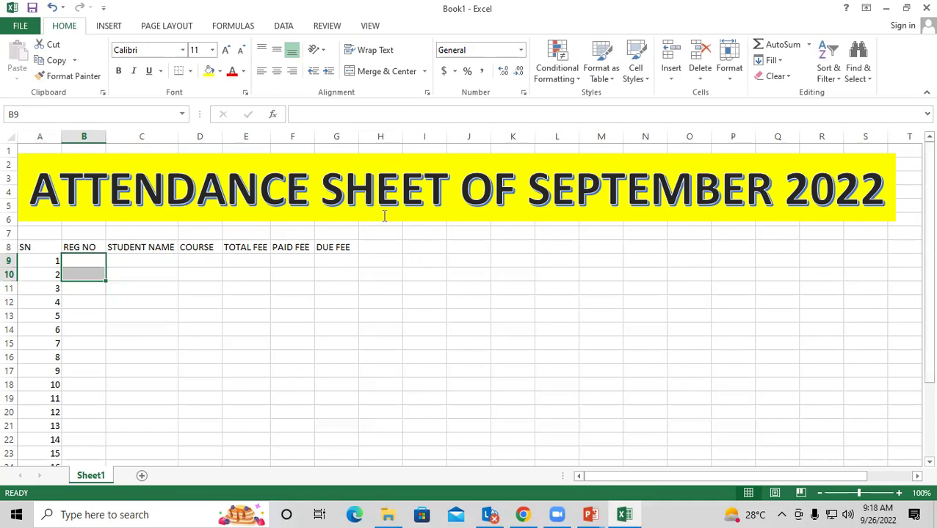
pyautogui.click(44, 342)
# - Start a RANDBETWEEN formula in B9 from the =RANDBE suggestion
pyautogui.click(85, 258)
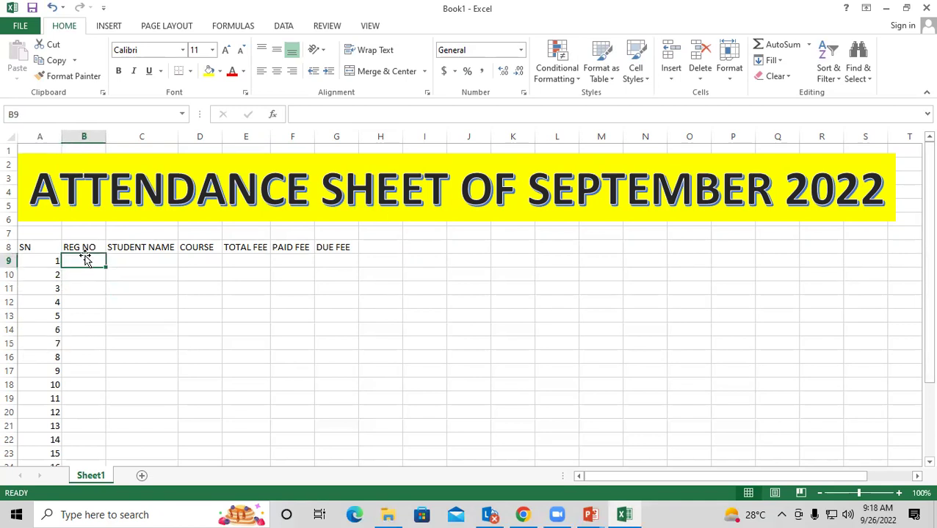
pyautogui.write('=RANDBE')
pyautogui.press('Tab')
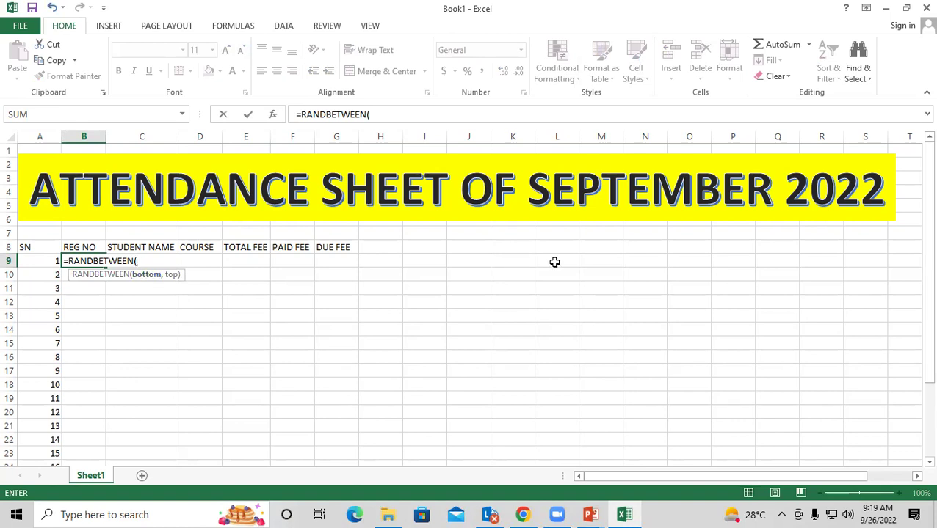
# - Complete =RANDBETWEEN(1033,1540) in B9 and fill it down to B30
pyautogui.write('10')
pyautogui.write('33,1')
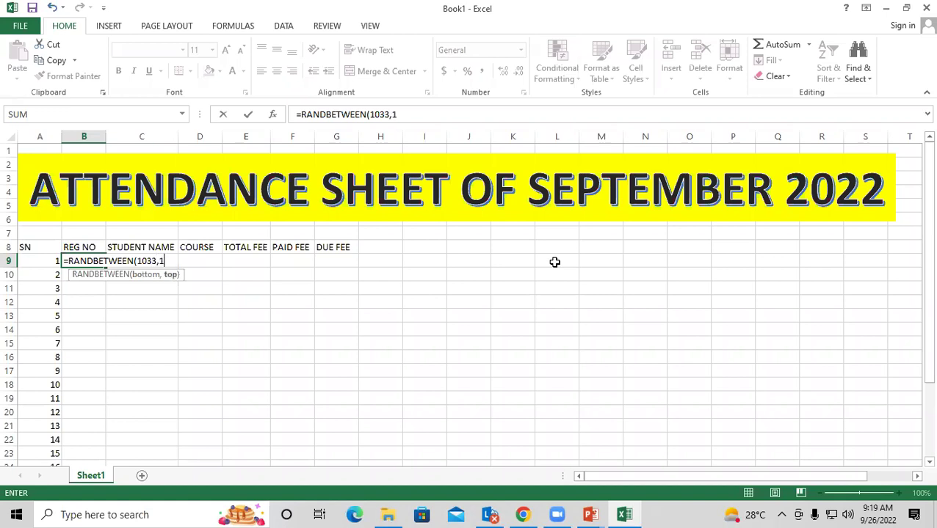
pyautogui.write('540')
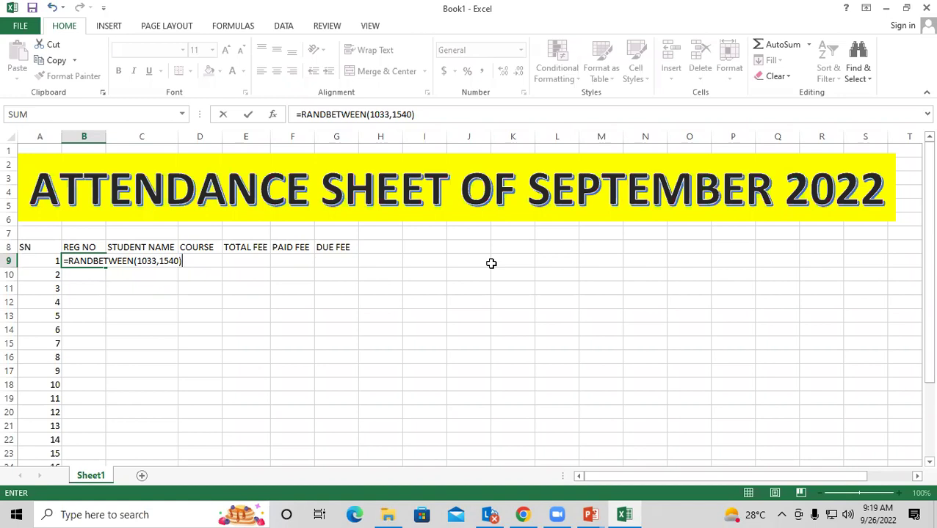
pyautogui.press('Return')
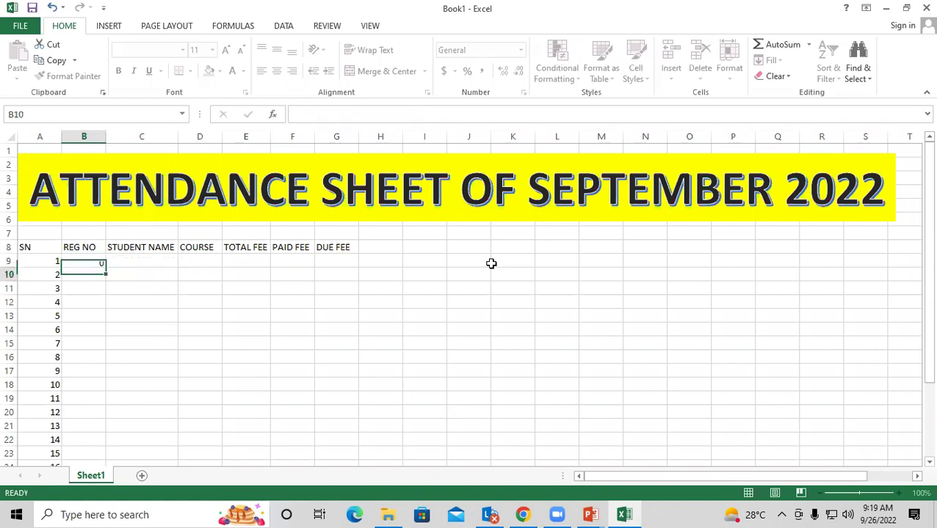
pyautogui.click(94, 261)
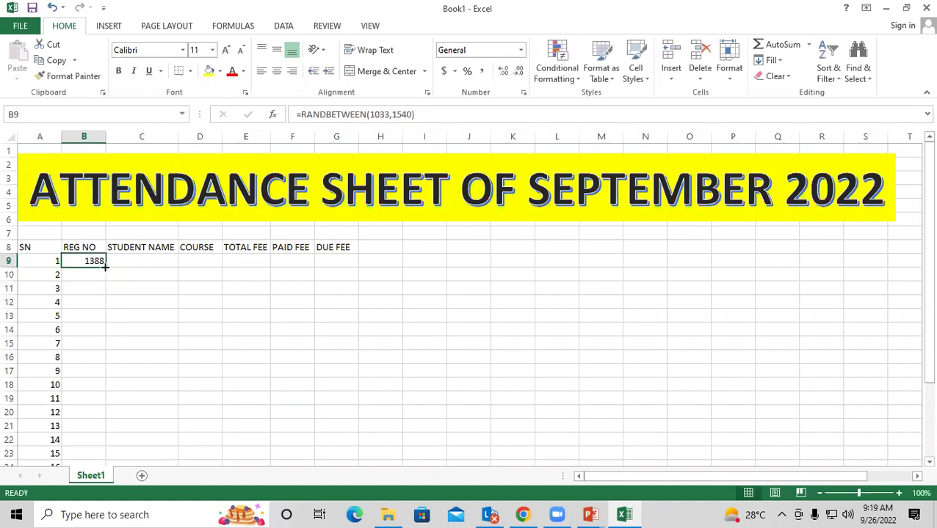
pyautogui.moveTo(107, 265); pyautogui.dragTo(99, 476)
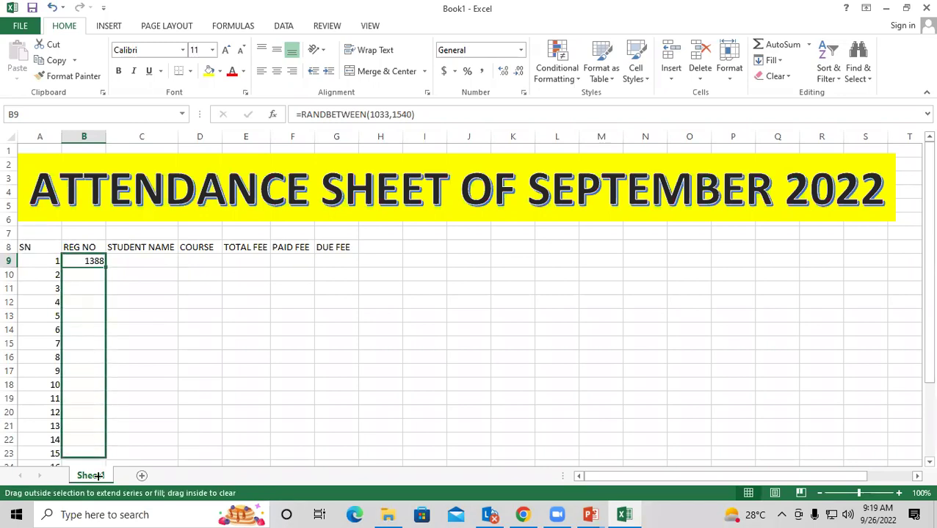
pyautogui.moveTo(99, 476); pyautogui.dragTo(92, 442)
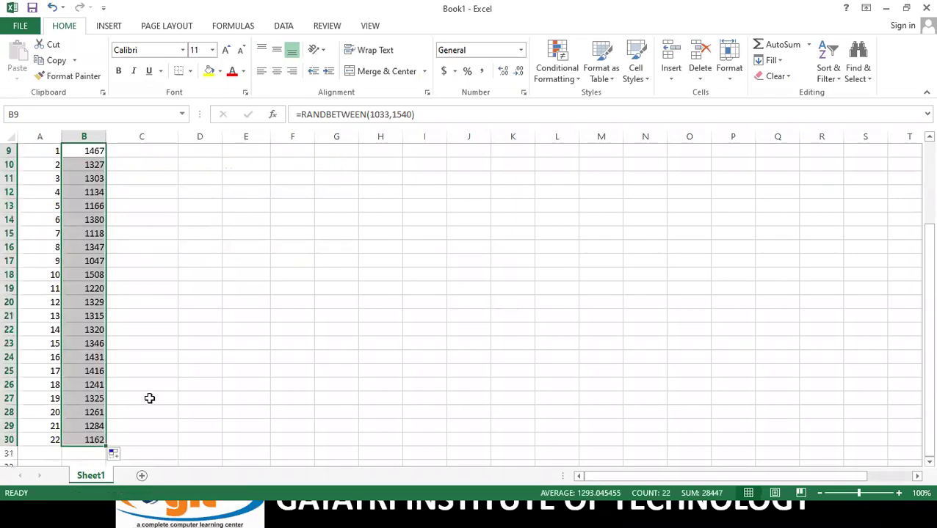
pyautogui.click(181, 291)
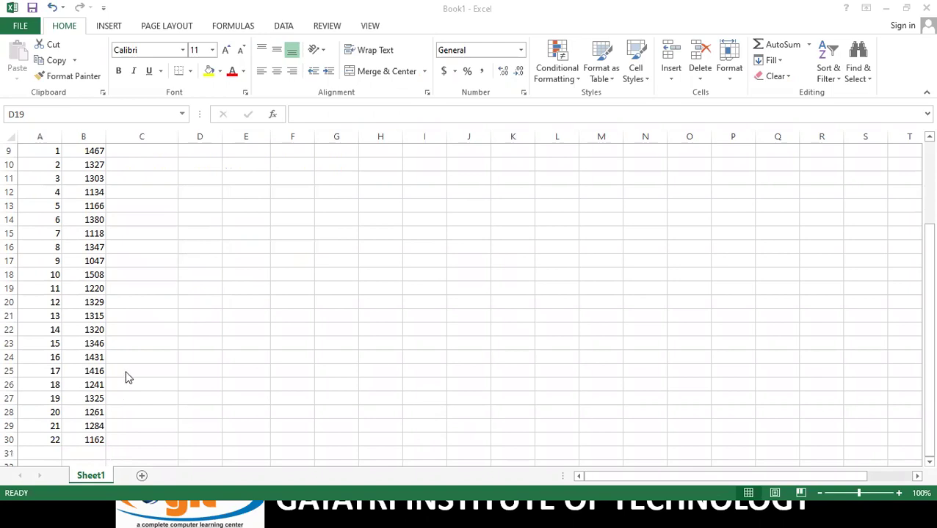
# - Overwrite B9 with 1044, then select and copy B9:B30
pyautogui.scroll(3, 143, 254)
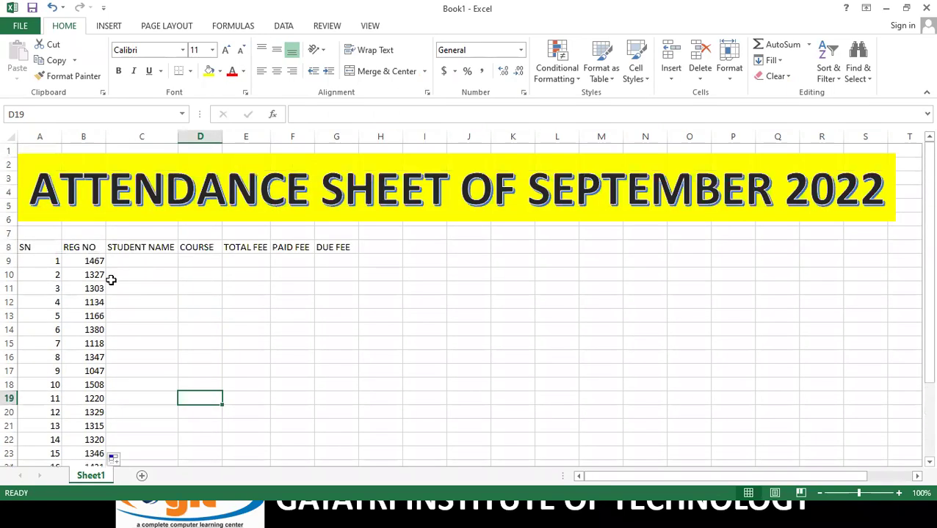
pyautogui.moveTo(94, 262); pyautogui.dragTo(90, 311)
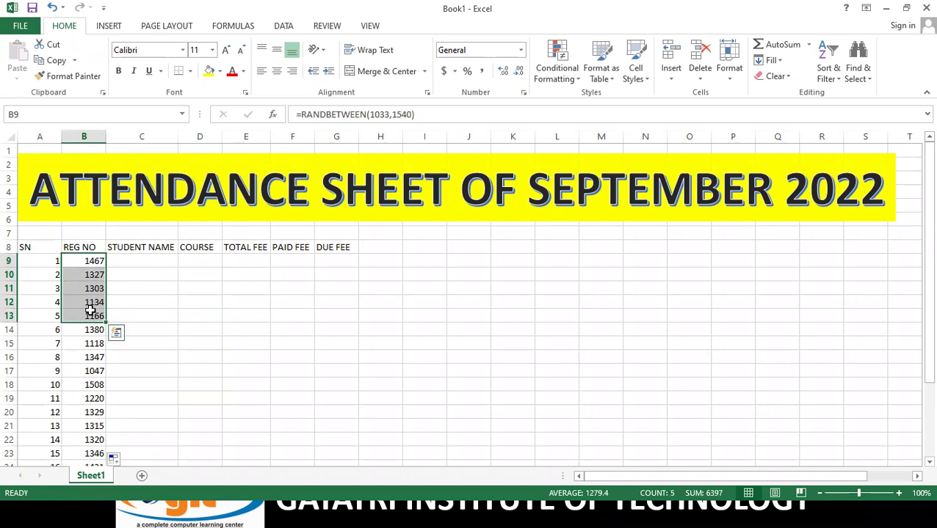
pyautogui.click(86, 261)
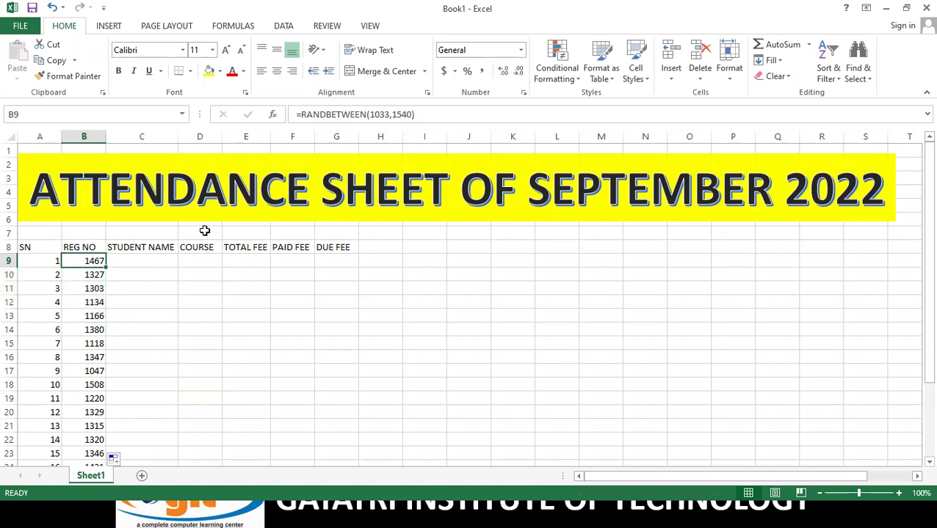
pyautogui.write('1044')
pyautogui.press('Return')
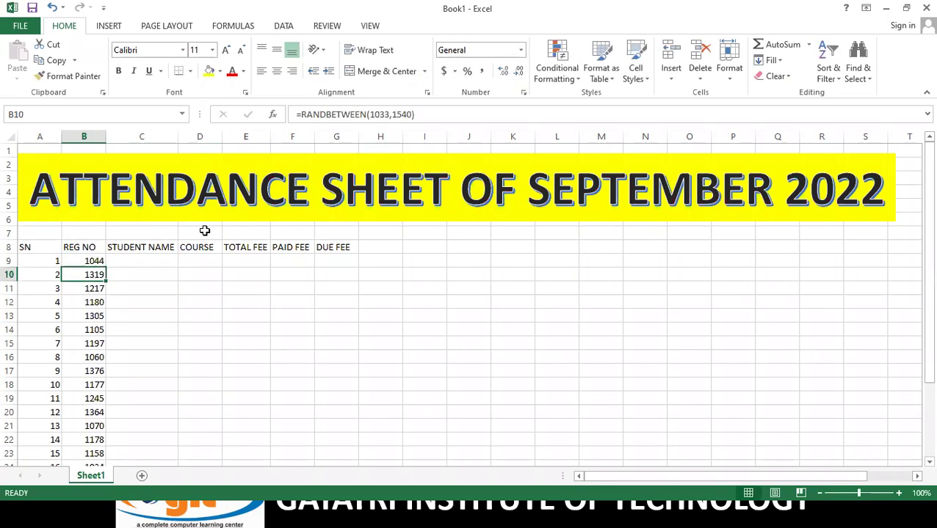
pyautogui.moveTo(94, 260); pyautogui.dragTo(99, 476)
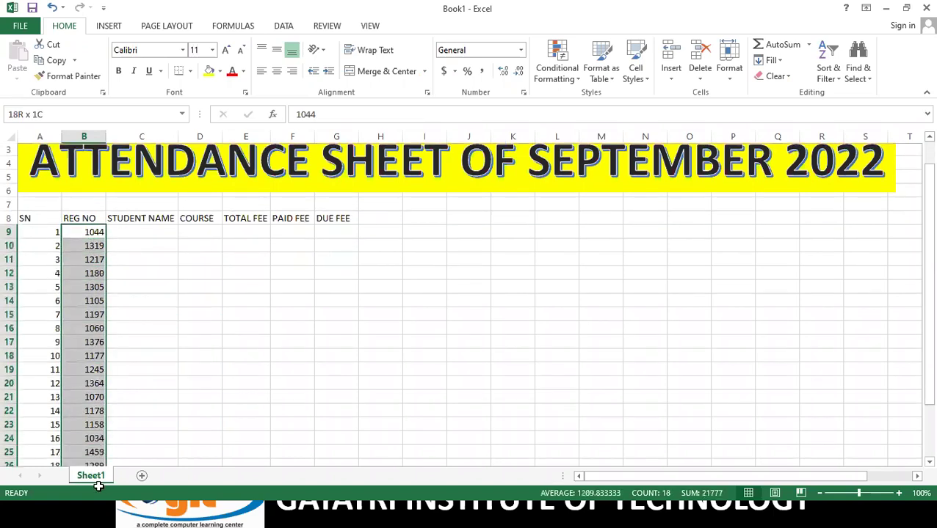
pyautogui.moveTo(99, 476); pyautogui.dragTo(86, 420)
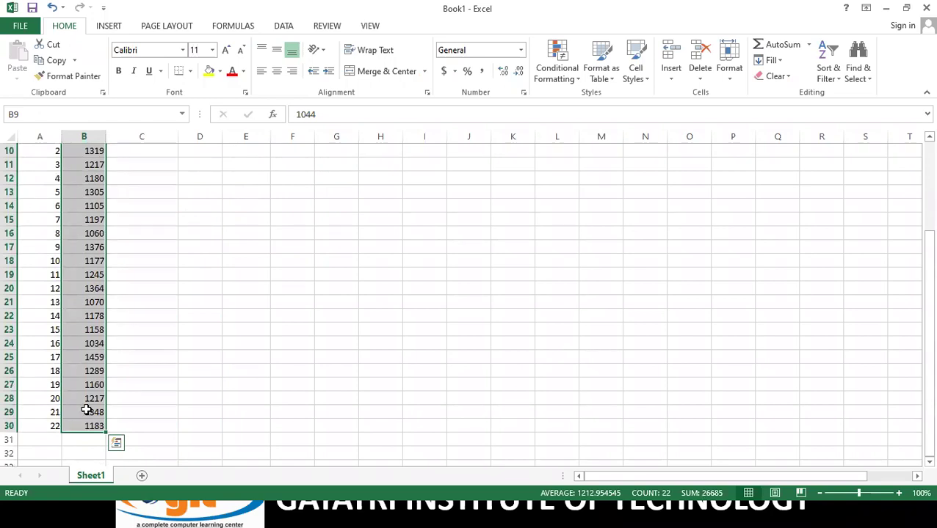
pyautogui.hotkey('ctrl', 'c')
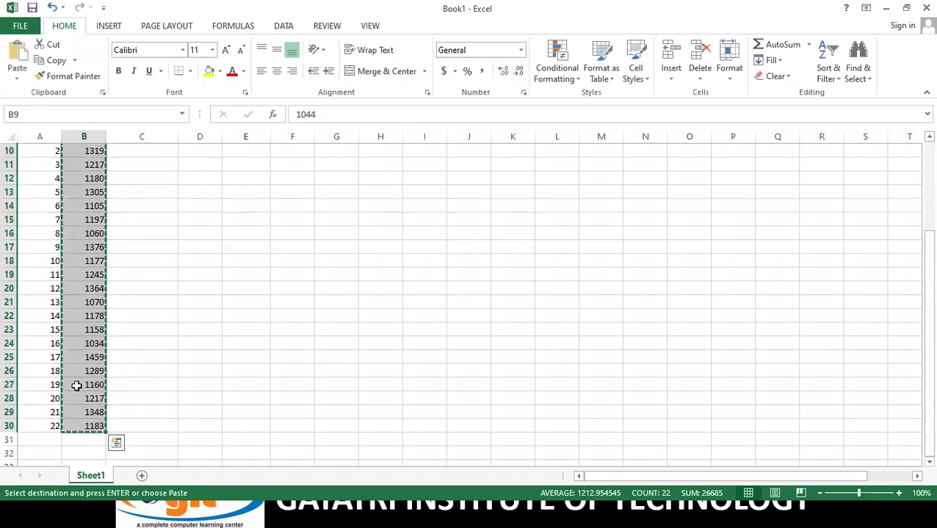
# - Paste the copied registration numbers back as values only using Paste Special
pyautogui.click(19, 81)
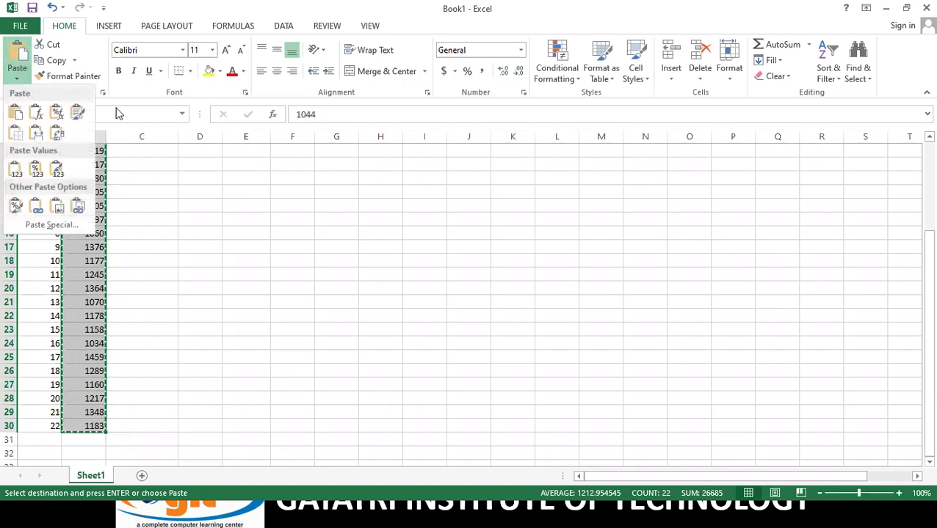
pyautogui.click(49, 226)
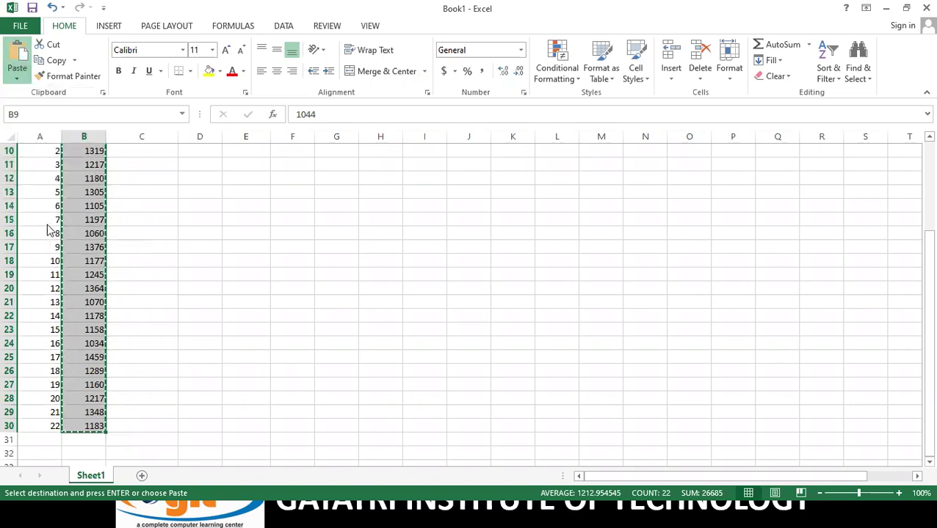
pyautogui.scroll(3, 88, 205)
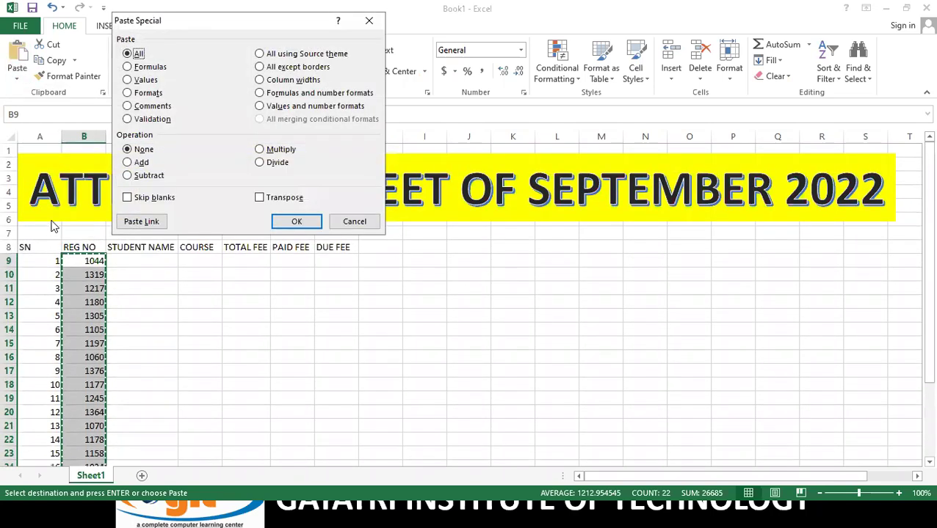
pyautogui.click(130, 81)
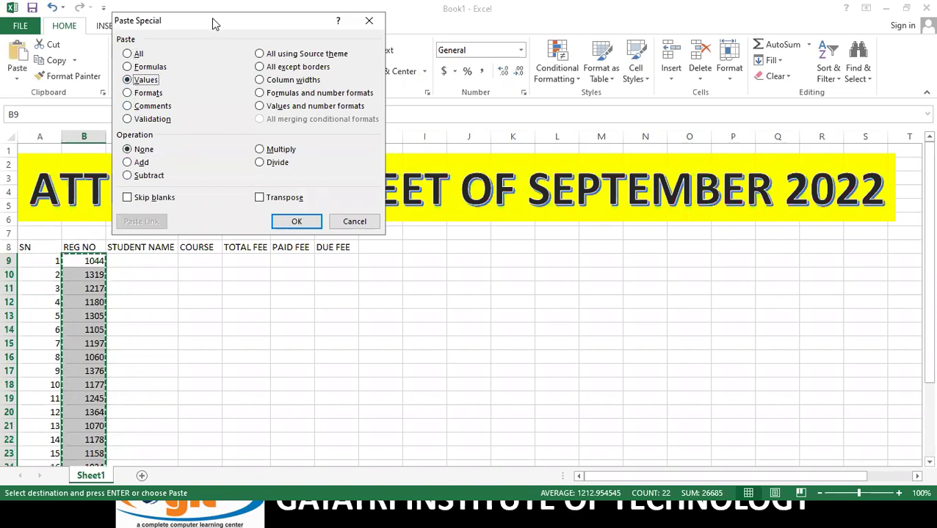
pyautogui.moveTo(211, 18); pyautogui.dragTo(420, 6)
pyautogui.click(502, 210)
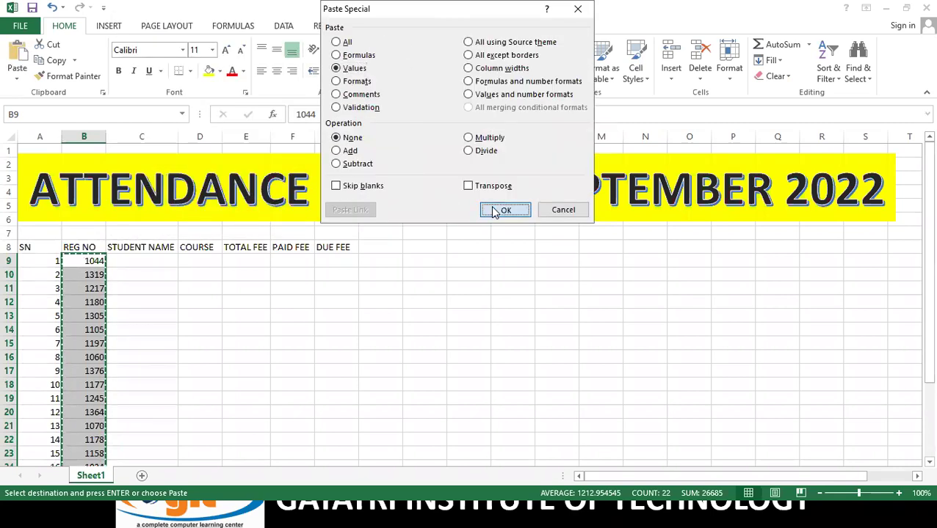
pyautogui.click(248, 279)
pyautogui.click(84, 260)
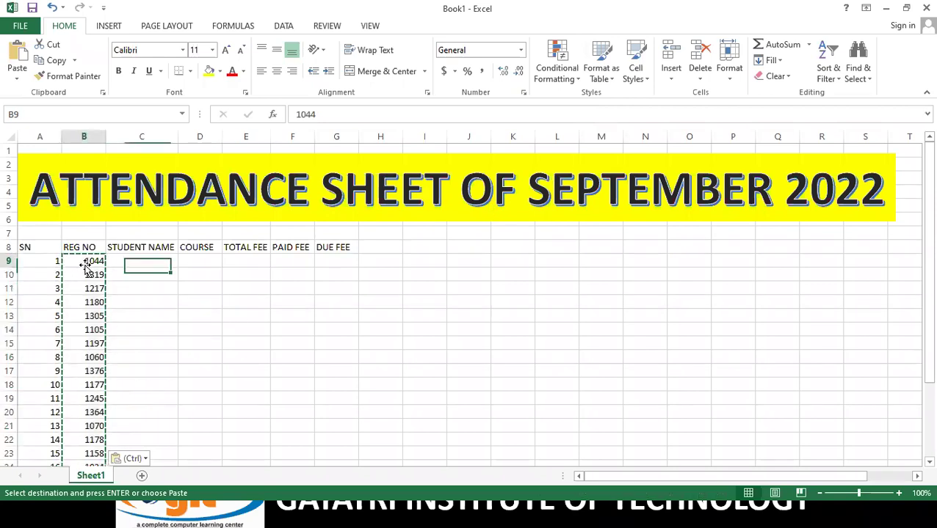
pyautogui.press('Escape')
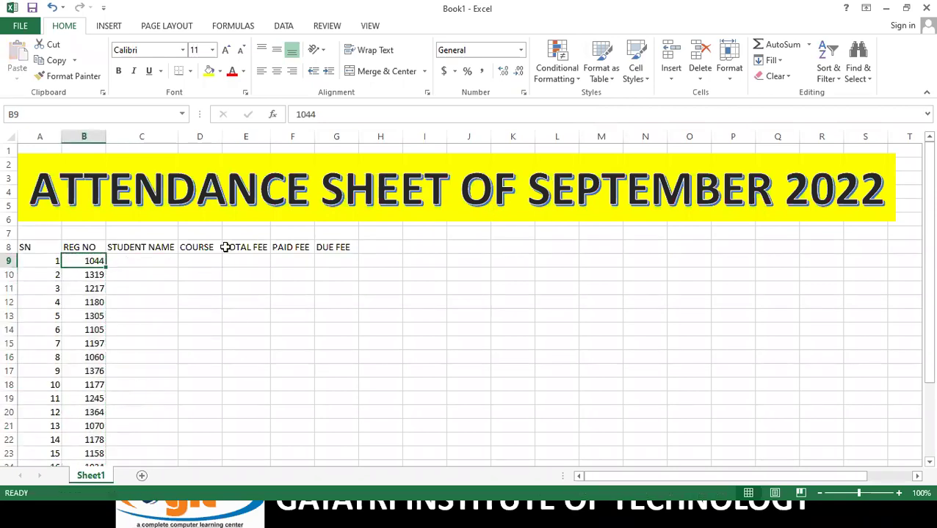
# - Change B9 to 1038 and B10 to 1245
pyautogui.write('10')
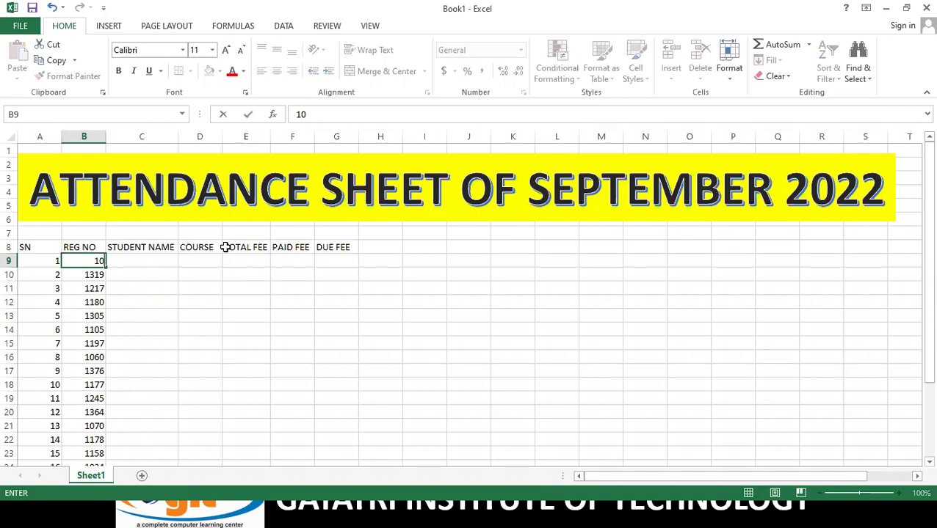
pyautogui.write('38')
pyautogui.press('Return')
pyautogui.write('1245')
pyautogui.press('Return')
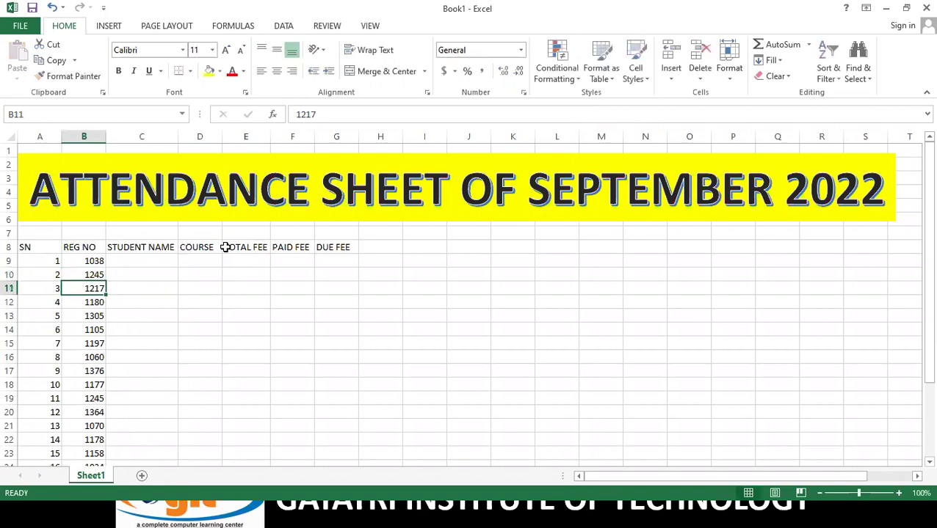
# - Type MOHAN in C9 and fill the eight-name custom list down to C30
pyautogui.click(139, 260)
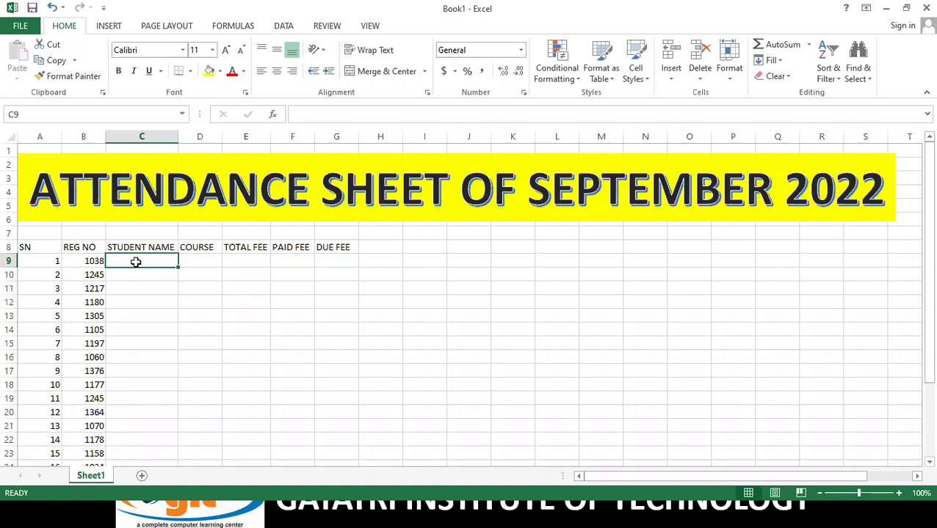
pyautogui.write('MOHAN')
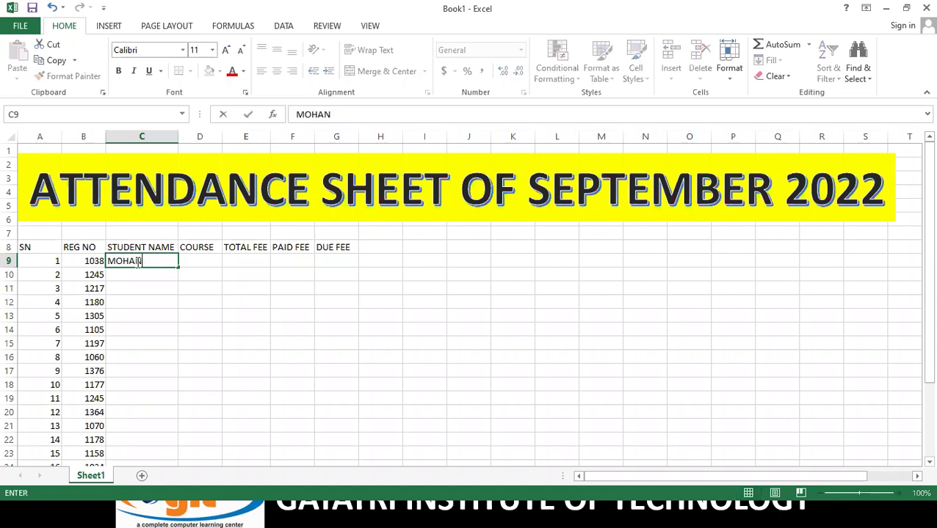
pyautogui.hotkey('ctrl', 'Return')
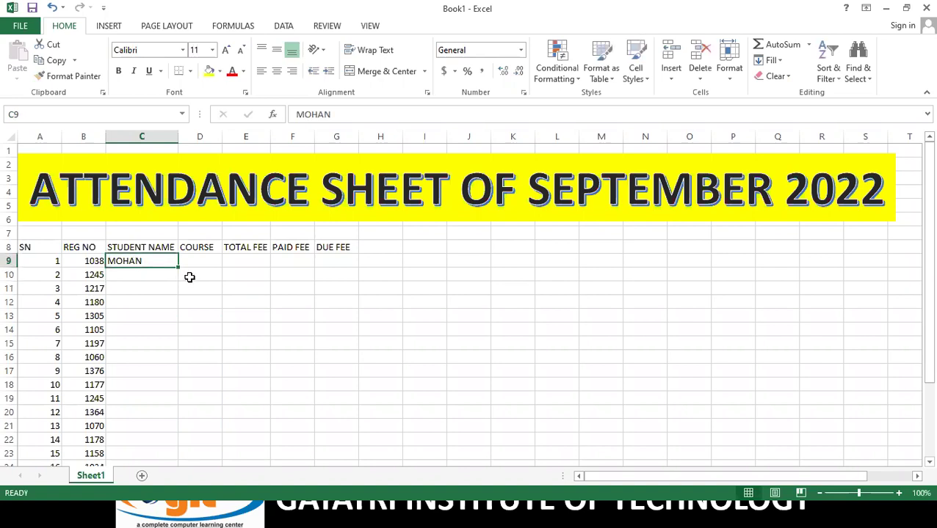
pyautogui.moveTo(177, 269)
pyautogui.mouseDown()
pyautogui.moveTo(184, 459)
pyautogui.moveTo(181, 436)
pyautogui.mouseUp()
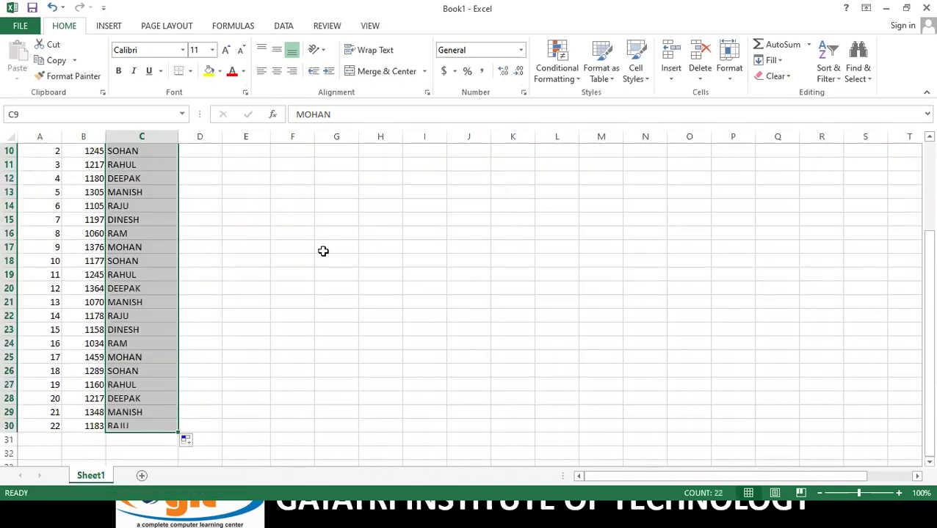
pyautogui.scroll(3, 223, 288)
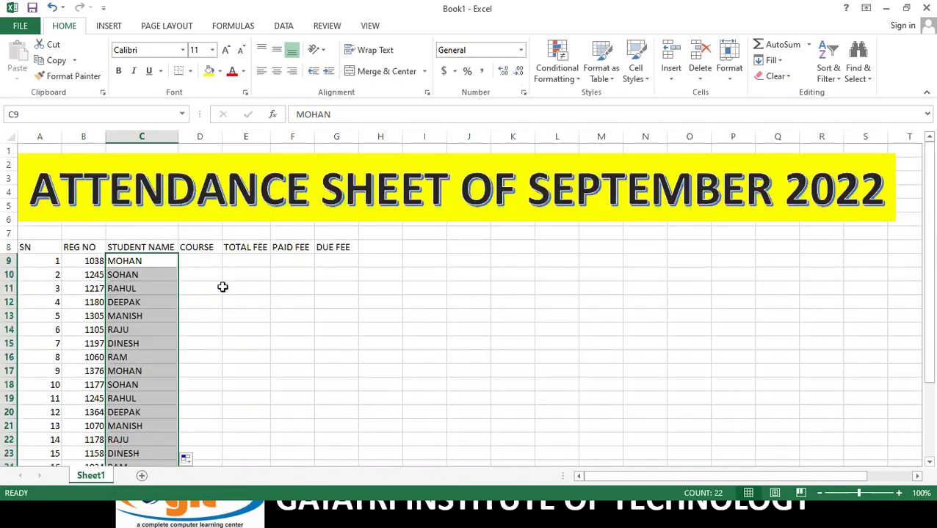
pyautogui.click(223, 287)
# - Review the saved student name list in Excel Options' Advanced Custom Lists, then close it
pyautogui.click(21, 26)
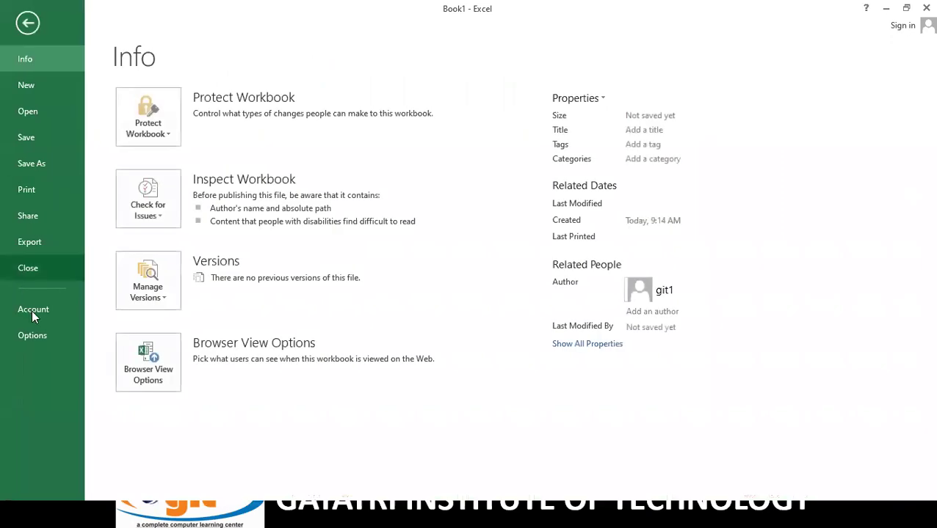
pyautogui.click(34, 336)
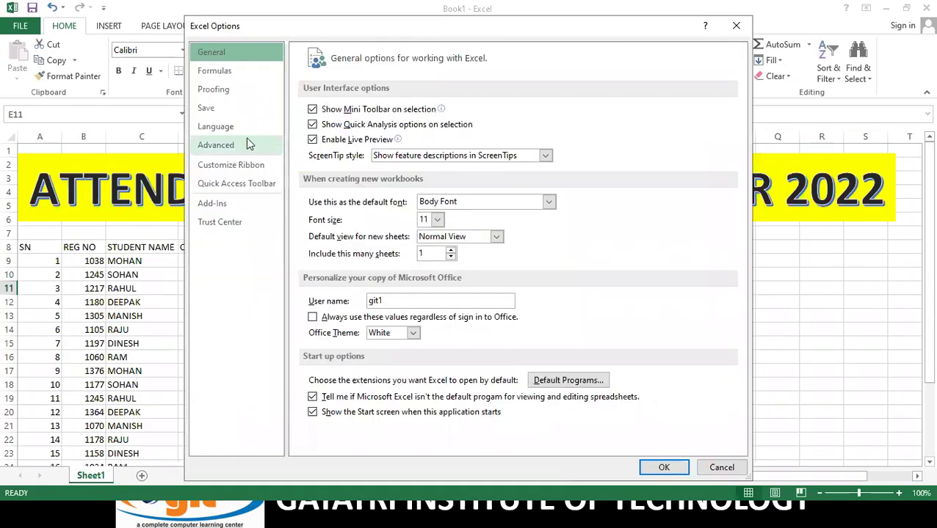
pyautogui.click(233, 145)
pyautogui.moveTo(732, 96); pyautogui.dragTo(725, 422)
pyautogui.click(518, 251)
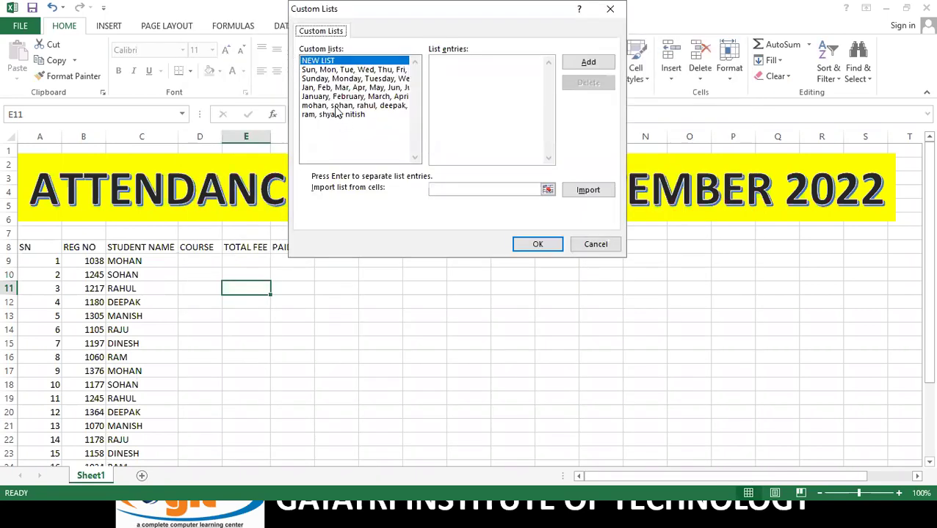
pyautogui.click(370, 106)
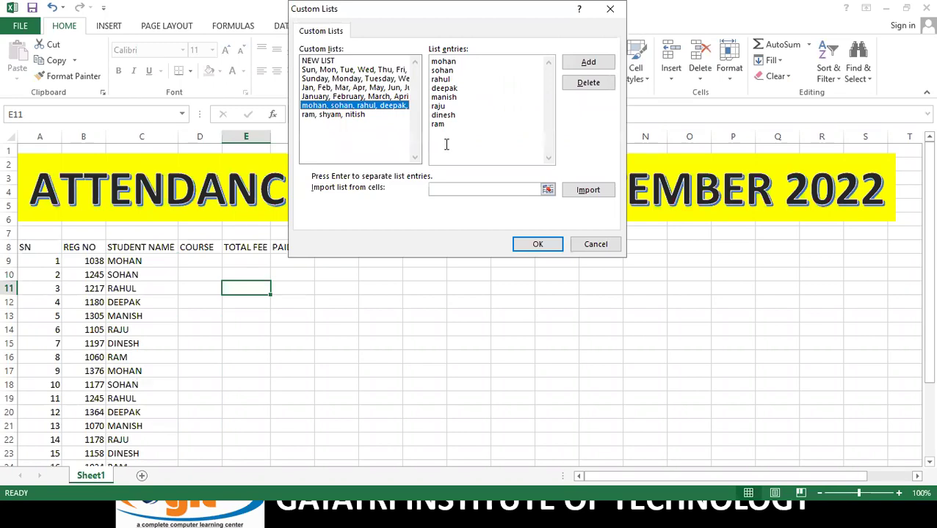
pyautogui.click(541, 247)
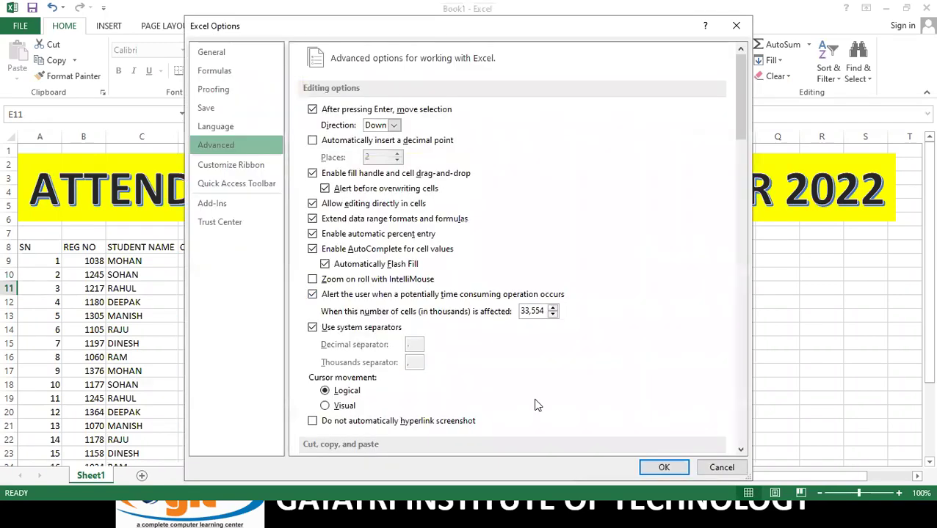
pyautogui.click(661, 468)
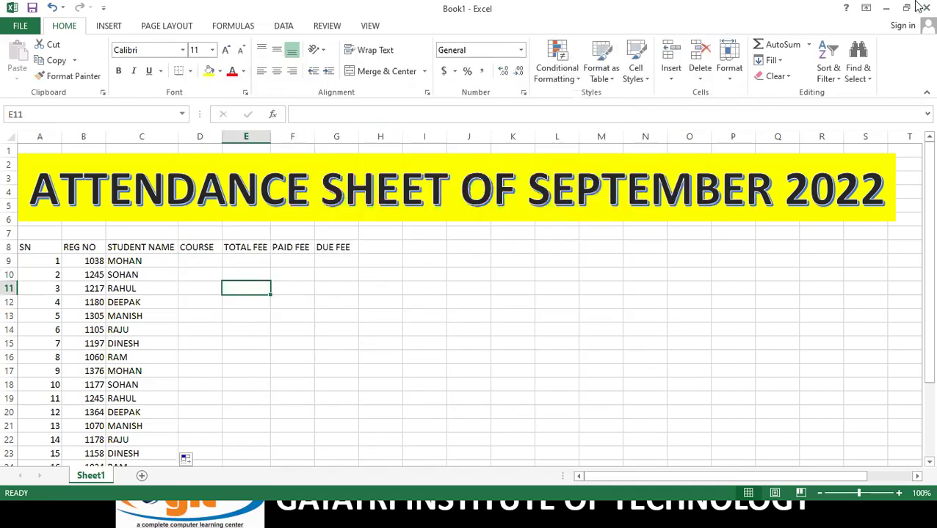
# - Enter DCA in D9 as the first course
pyautogui.click(198, 261)
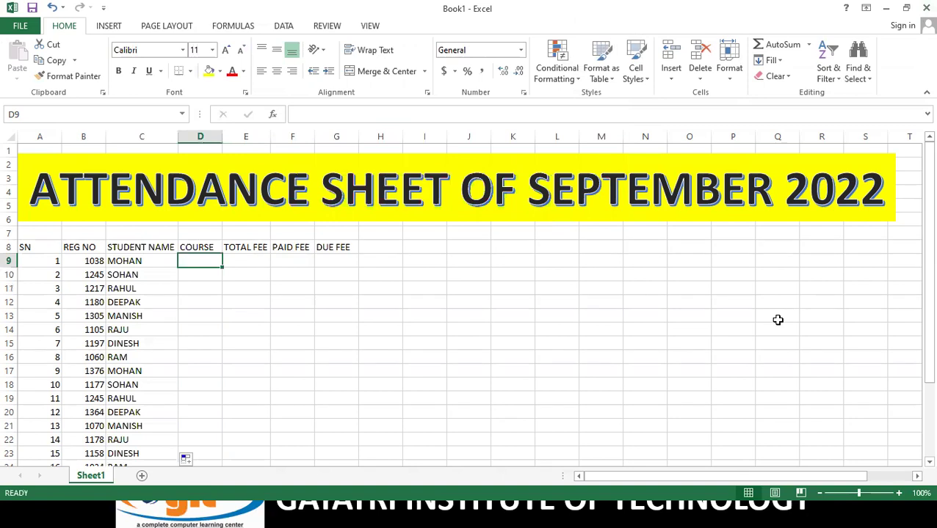
pyautogui.write('DCA')
pyautogui.press('Return')
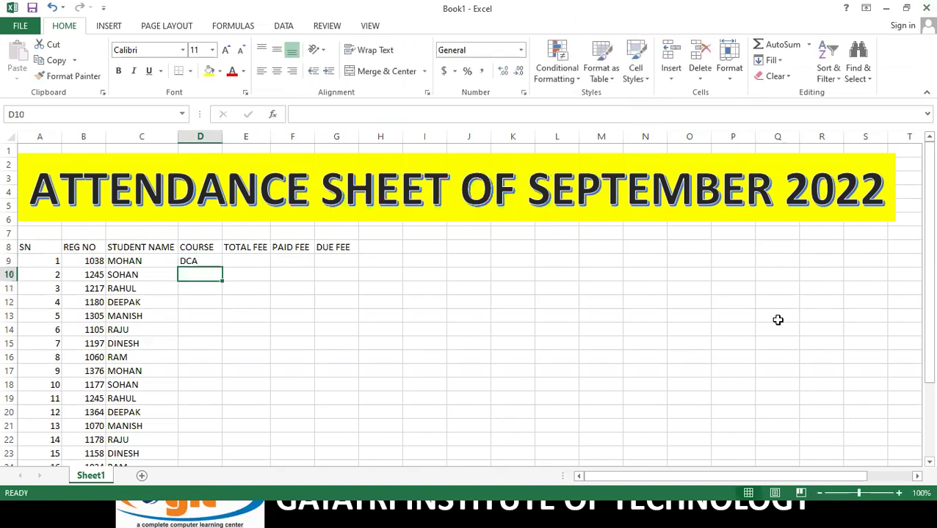
# - Enter ADCA, CCC, CFA and DTP in D10:D13, then select D9:D13 to repeat the course list
pyautogui.write('ADCA')
pyautogui.press('Return')
pyautogui.write('CCC')
pyautogui.press('Return')
pyautogui.write('CFA')
pyautogui.press('Return')
pyautogui.write('DTP')
pyautogui.press('Return')
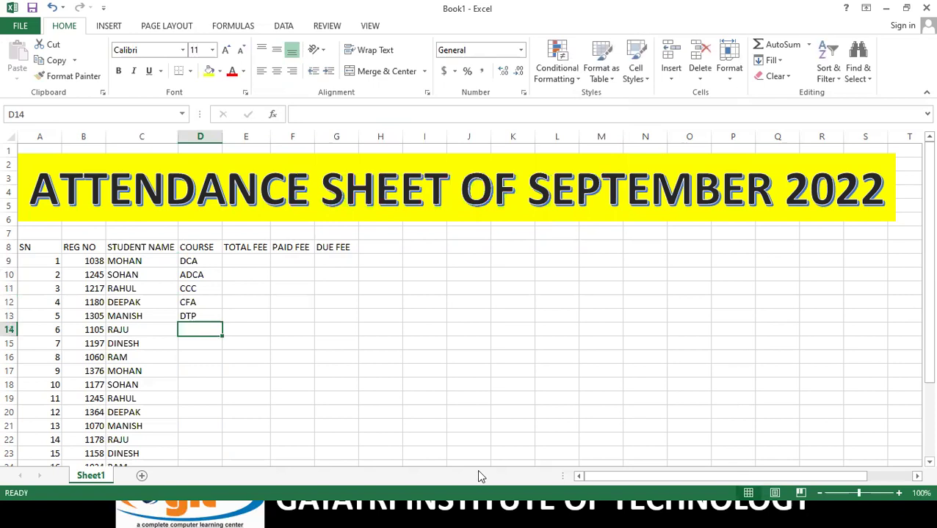
pyautogui.moveTo(211, 256)
pyautogui.mouseDown()
pyautogui.moveTo(194, 323)
pyautogui.moveTo(219, 387)
pyautogui.moveTo(200, 450)
pyautogui.mouseUp()
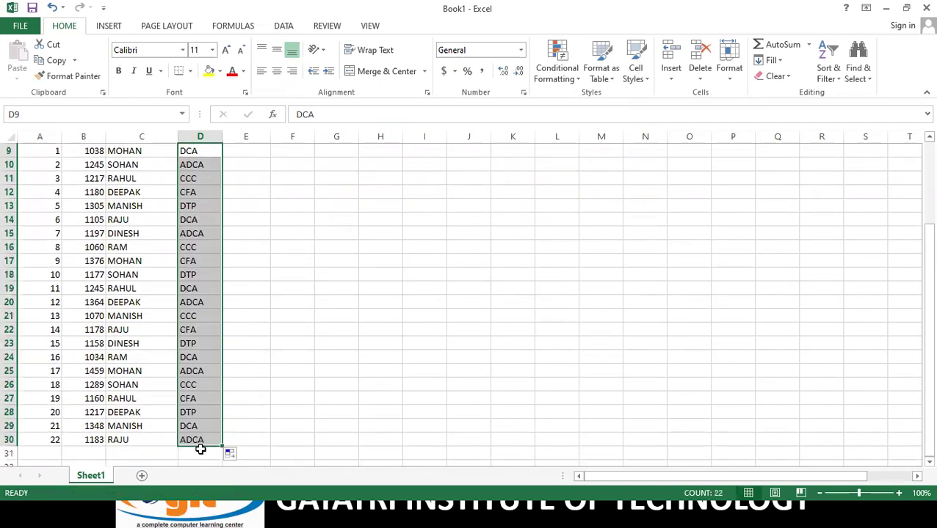
pyautogui.scroll(3, 242, 382)
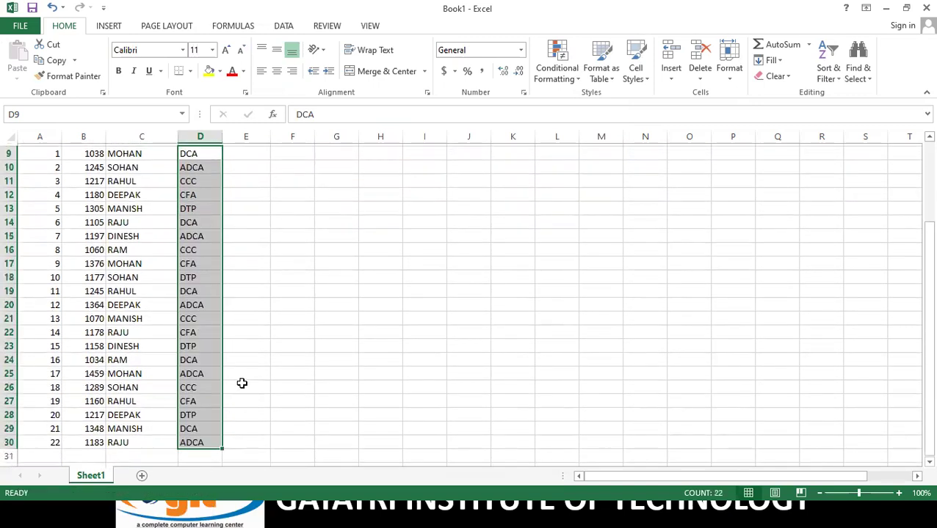
# - Enter 15000 as the first total fee in E9, correcting the earlier mistyped entries
pyautogui.click(251, 260)
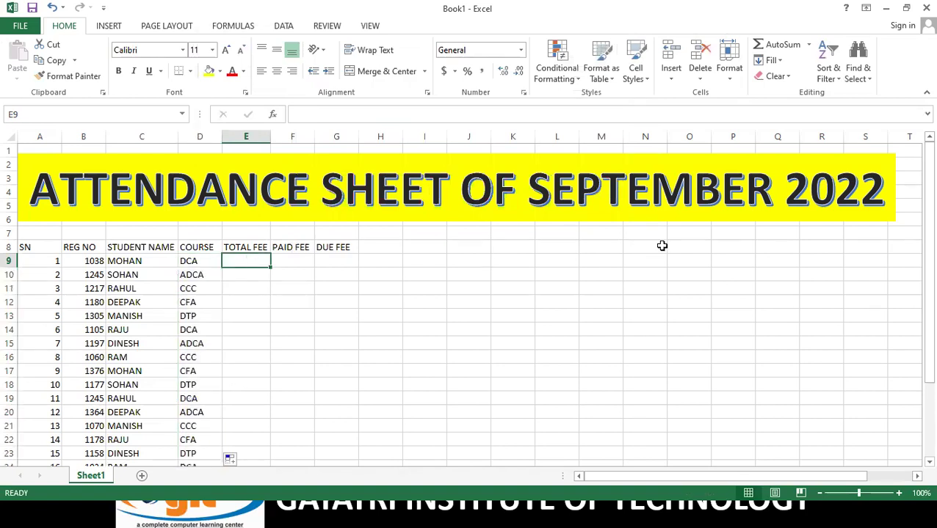
pyautogui.write('=')
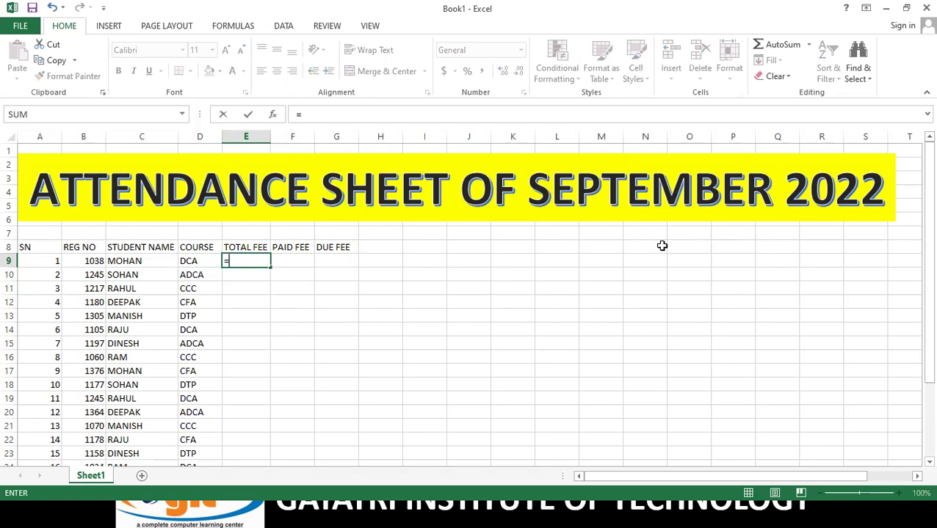
pyautogui.press('BackSpace')
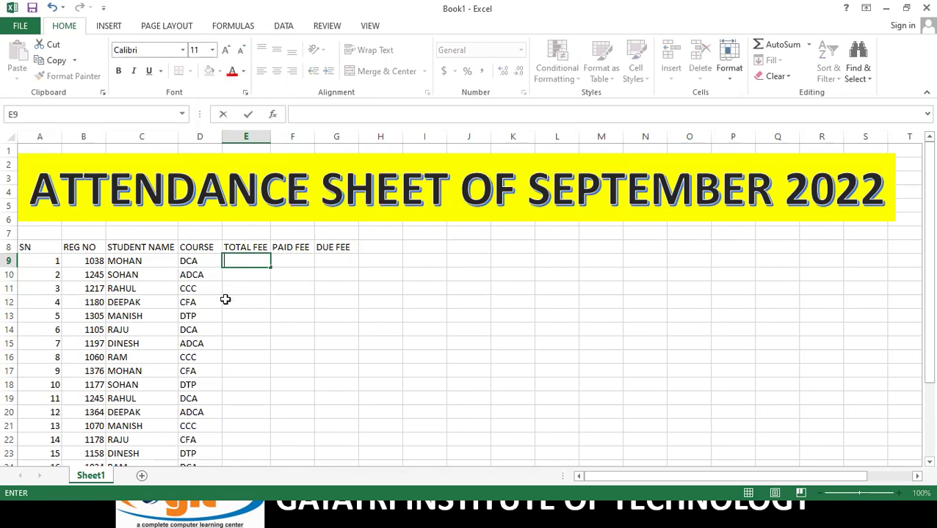
pyautogui.click(276, 304)
pyautogui.click(259, 260)
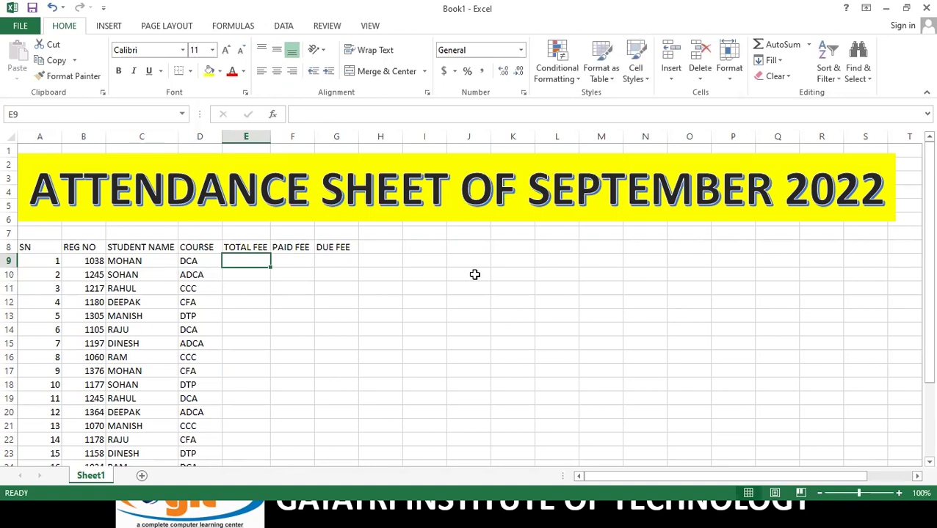
pyautogui.write('5')
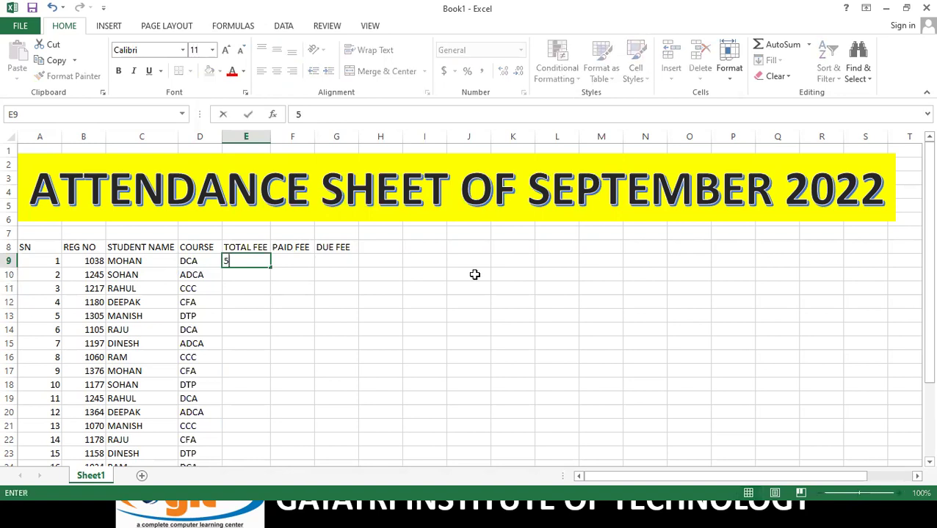
pyautogui.write('000')
pyautogui.press('Return')
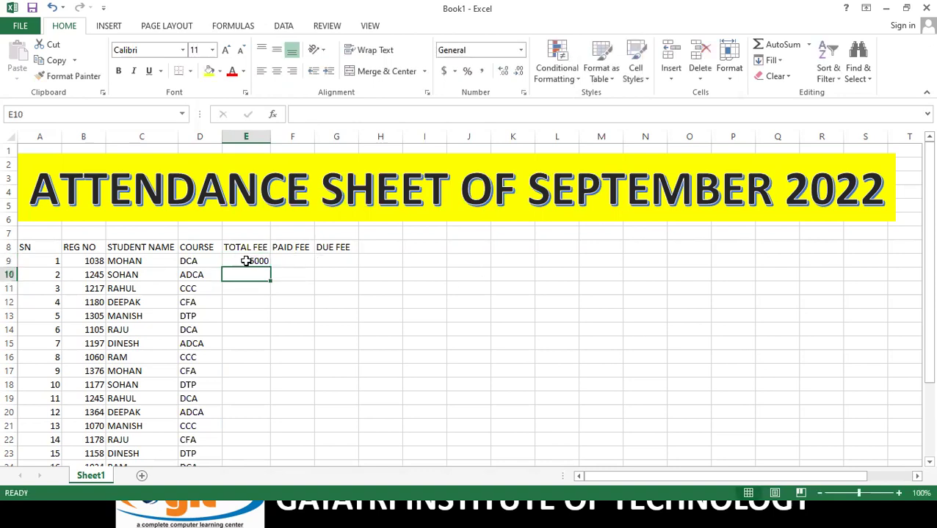
pyautogui.click(246, 261)
pyautogui.press('BackSpace')
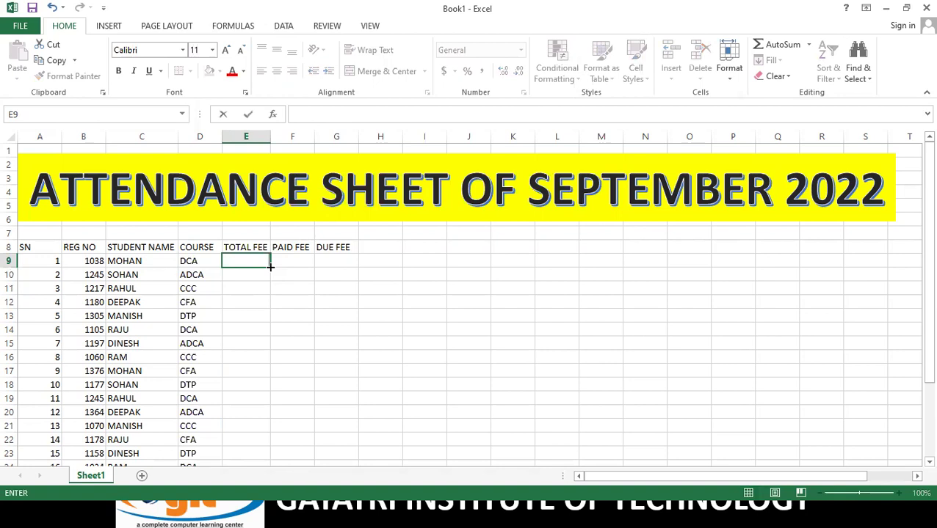
pyautogui.write('15000')
pyautogui.press('Return')
# - Enter total fees 14000, 5000, 4500 and 3000 in E10:E13
pyautogui.write('14000')
pyautogui.press('Return')
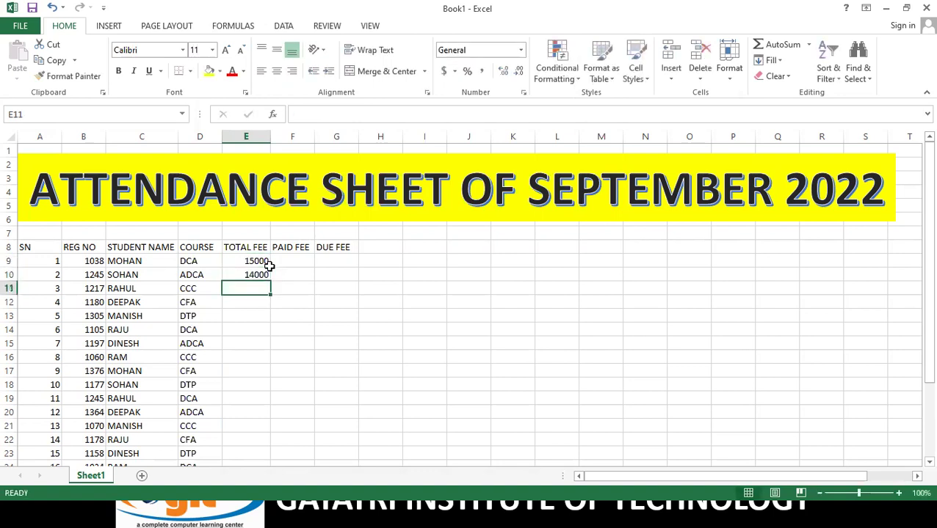
pyautogui.write('5000')
pyautogui.press('Return')
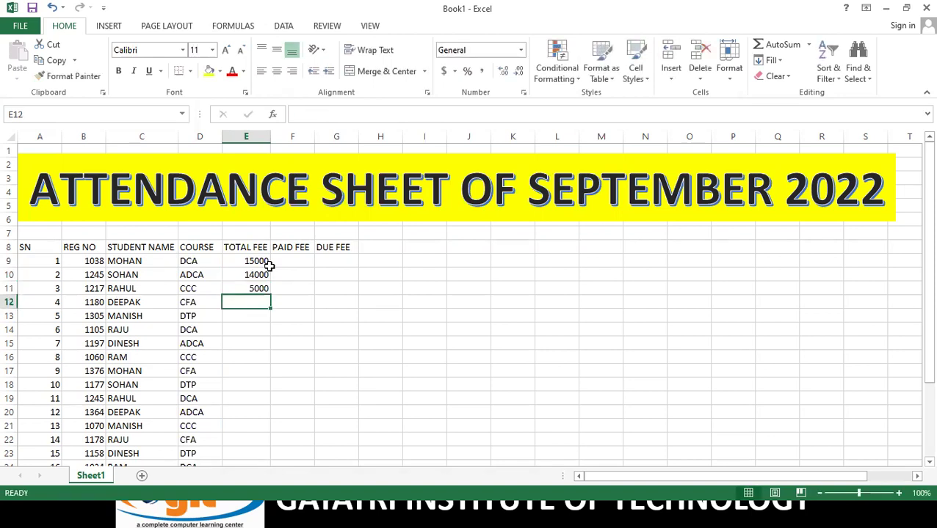
pyautogui.write('2')
pyautogui.write('4500')
pyautogui.press('Return')
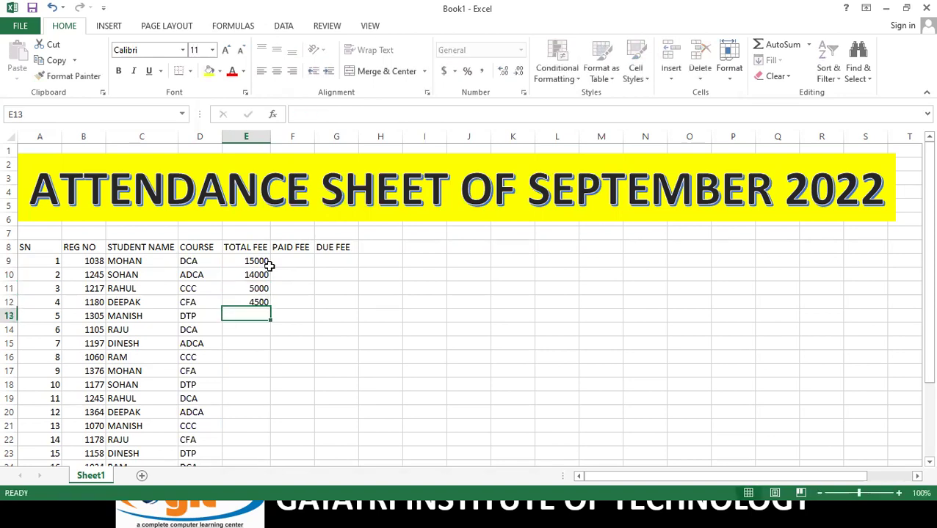
pyautogui.write('3000')
pyautogui.hotkey('ctrl', 'Return')
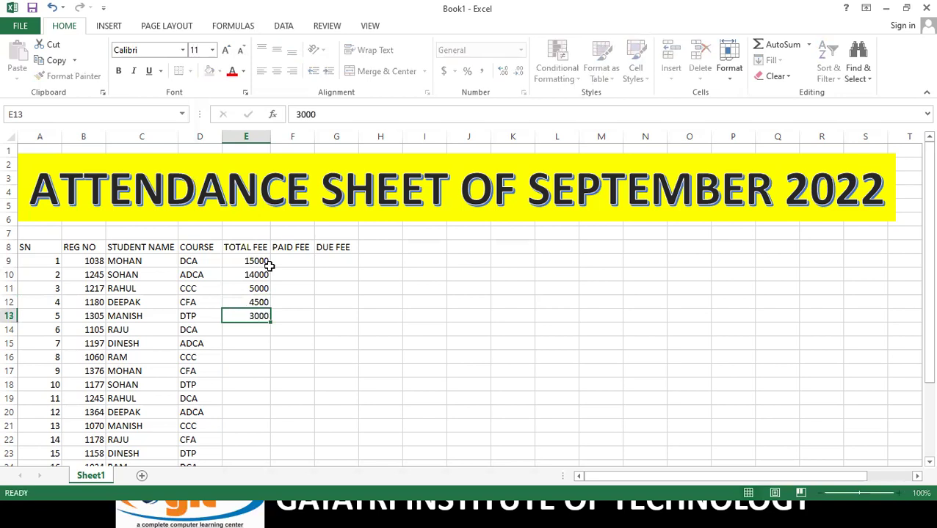
# - Undo the unwanted decreasing fee series and copy the five fees in E9:E13
pyautogui.moveTo(251, 261)
pyautogui.mouseDown()
pyautogui.moveTo(267, 404)
pyautogui.moveTo(271, 323)
pyautogui.mouseUp()
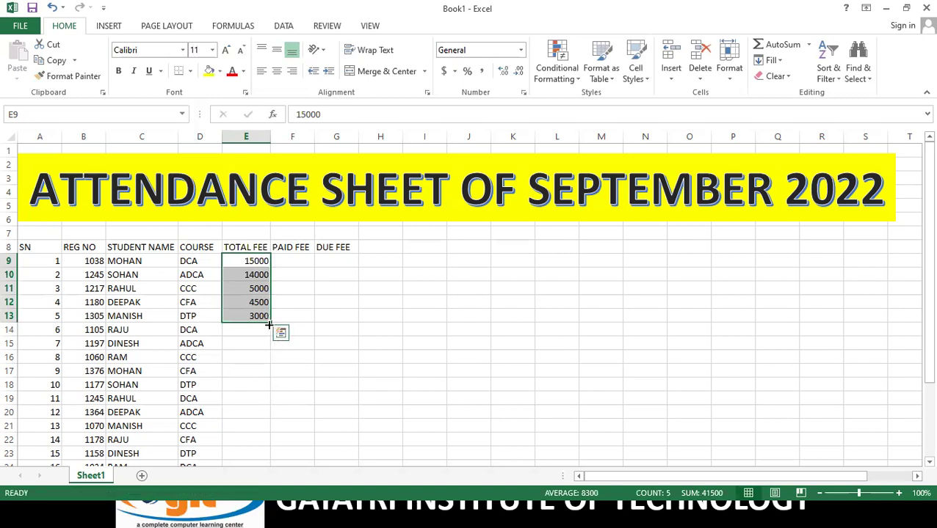
pyautogui.moveTo(269, 323); pyautogui.dragTo(267, 404)
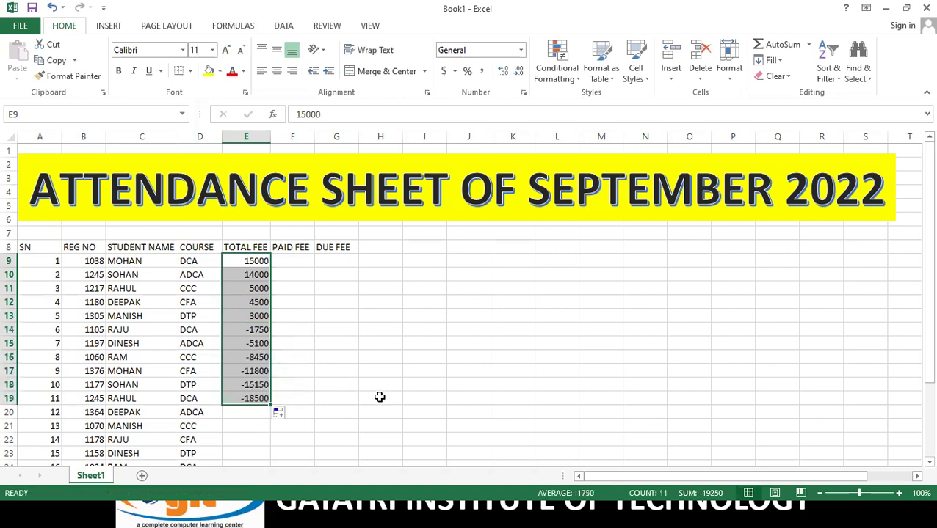
pyautogui.hotkey('ctrl', 'z')
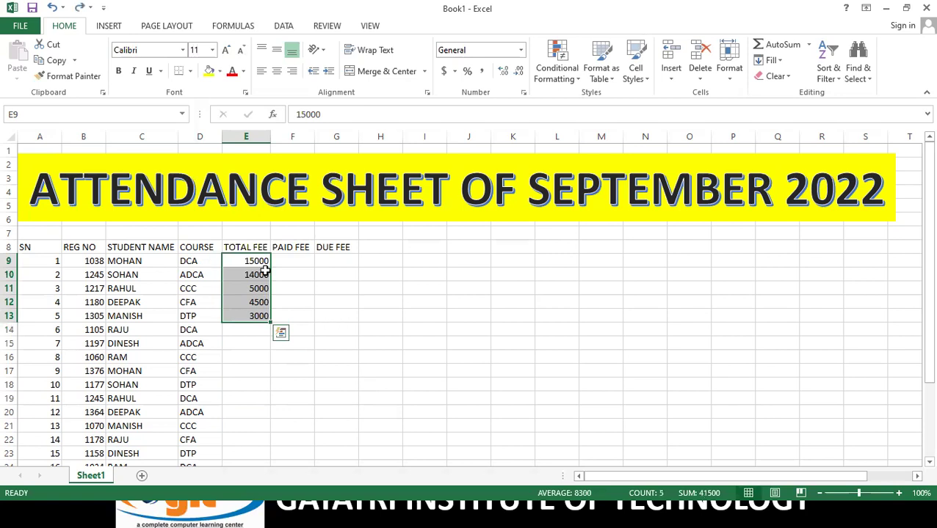
pyautogui.hotkey('ctrl', 'c')
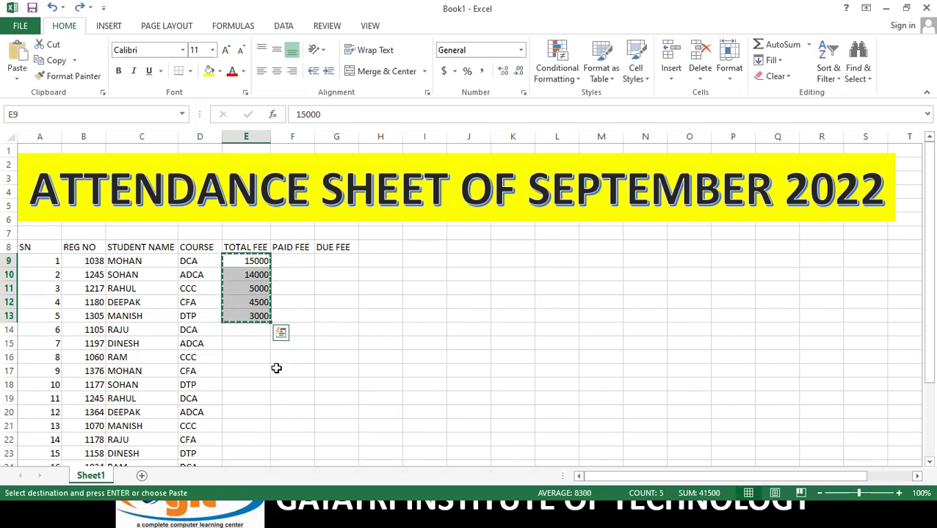
# - Paste the five fees repeatedly down column E starting at E14
pyautogui.click(257, 330)
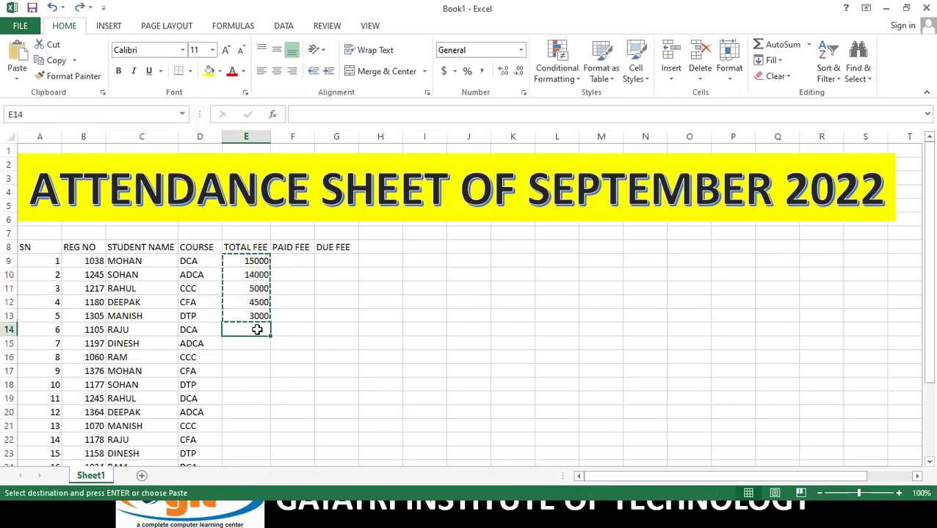
pyautogui.hotkey('ctrl', 'v')
pyautogui.press('Down')
pyautogui.press('Down')
pyautogui.press('Down')
pyautogui.press('Down')
pyautogui.press('Down')
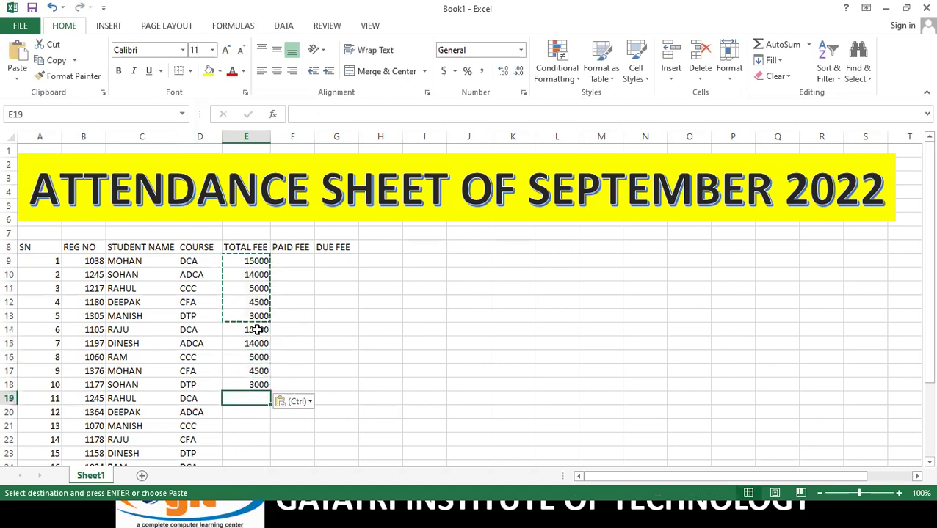
pyautogui.hotkey('ctrl', 'v')
pyautogui.press('Down')
pyautogui.press('Down')
pyautogui.press('Down')
pyautogui.press('Down')
pyautogui.press('Down')
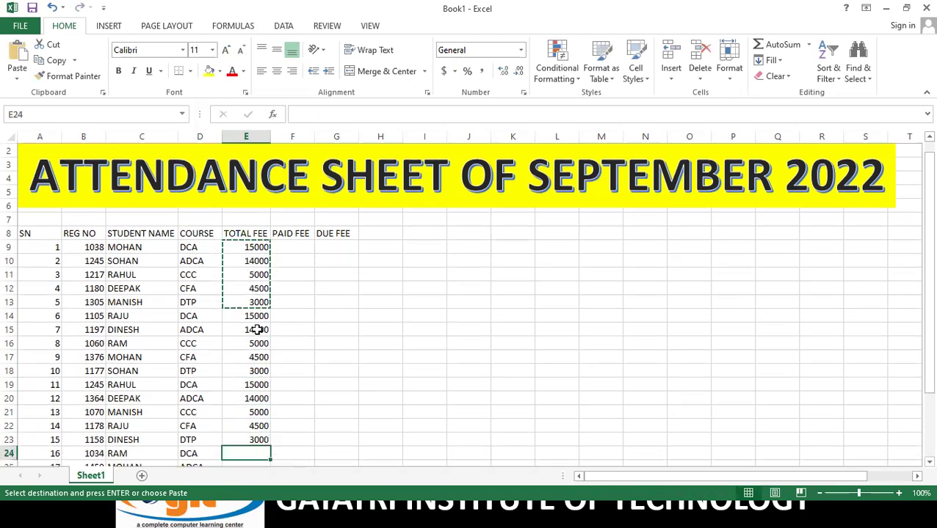
pyautogui.hotkey('ctrl', 'v')
pyautogui.press('Down')
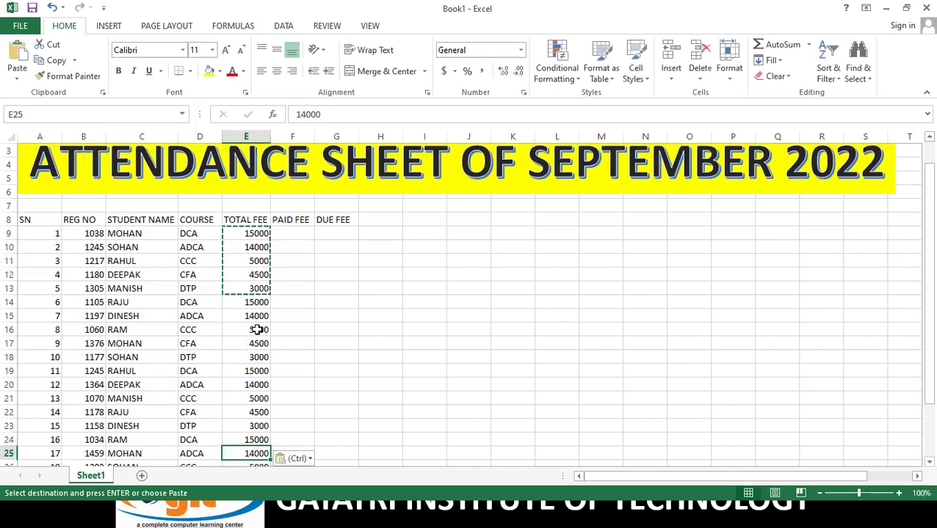
pyautogui.press('Down')
pyautogui.press('Down')
pyautogui.press('Down')
pyautogui.press('Down')
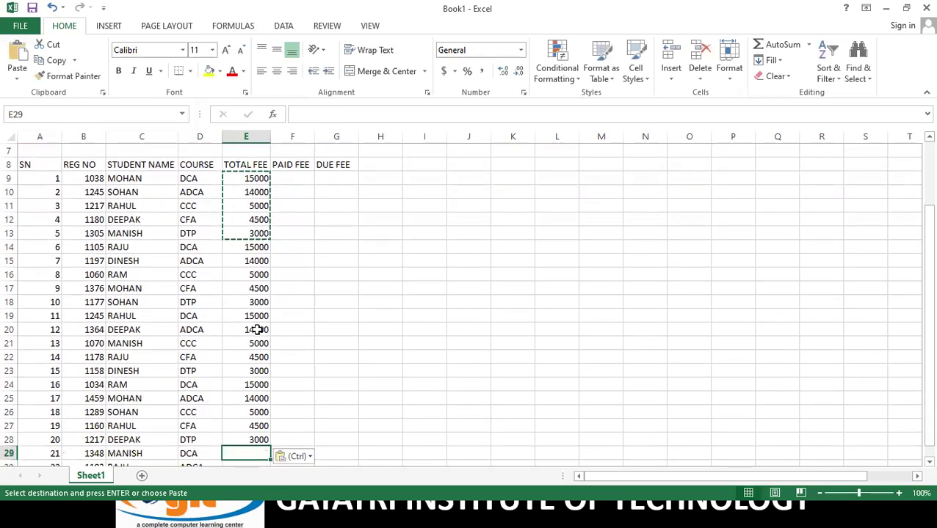
pyautogui.hotkey('ctrl', 'v')
pyautogui.press('Down')
pyautogui.press('Down')
pyautogui.press('Down')
pyautogui.press('Down')
# - Delete the overflow fees in E31:E33 below the last student row
pyautogui.press('Up')
pyautogui.press('Up')
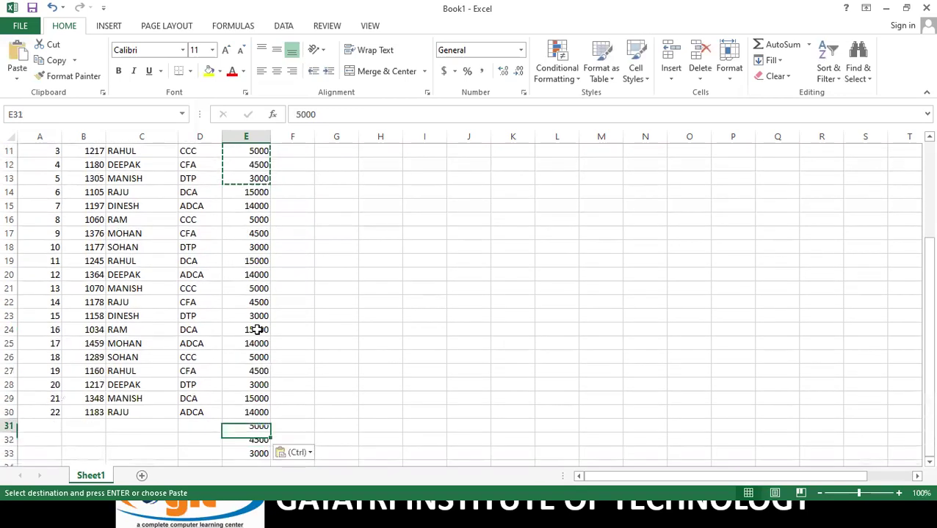
pyautogui.hotkey('ctrl', 'v')
pyautogui.press('Delete')
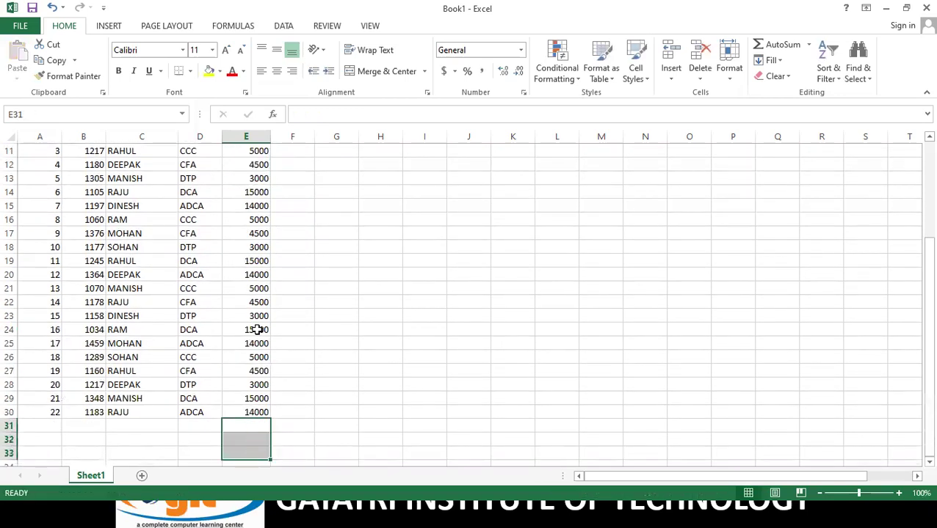
pyautogui.click(356, 245)
pyautogui.scroll(3, 338, 281)
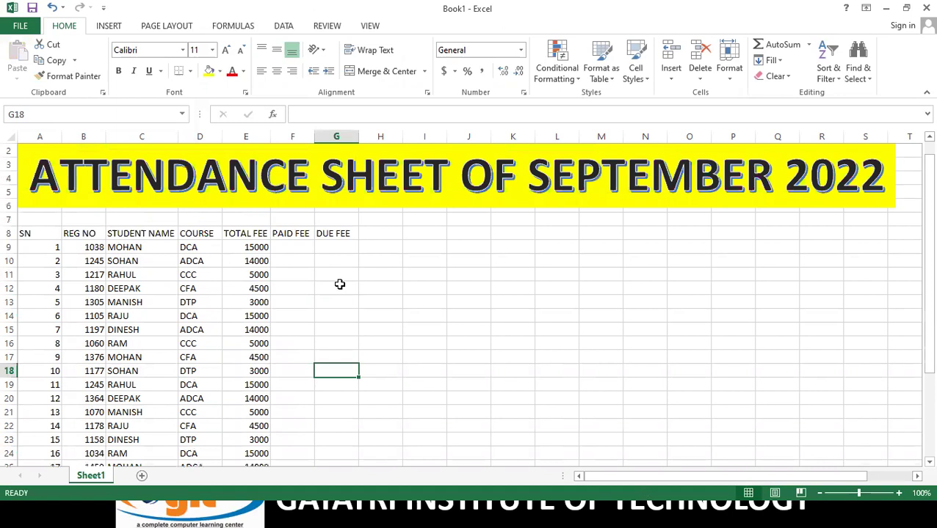
# - Enter =RANDBETWEEN(2000,2500) in F9 as the first paid fee
pyautogui.click(291, 248)
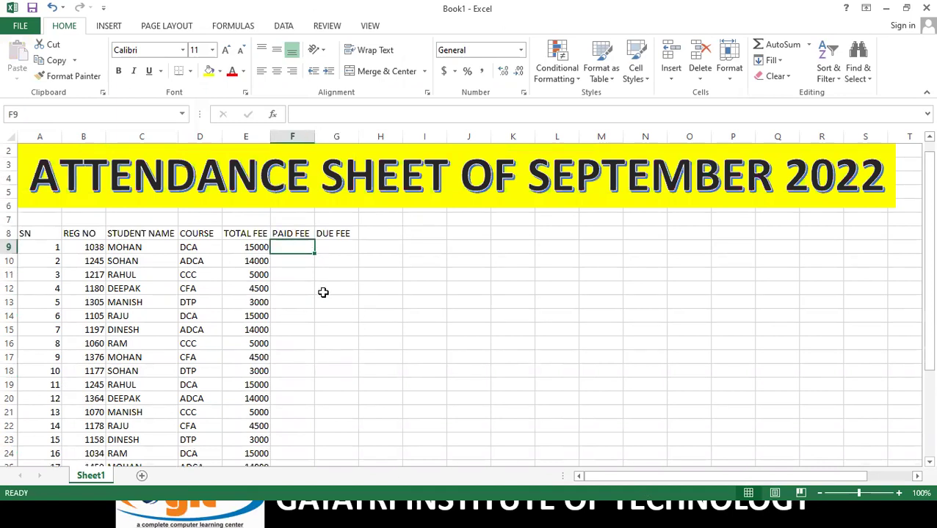
pyautogui.write('=RA')
pyautogui.press('Down')
pyautogui.press('Down')
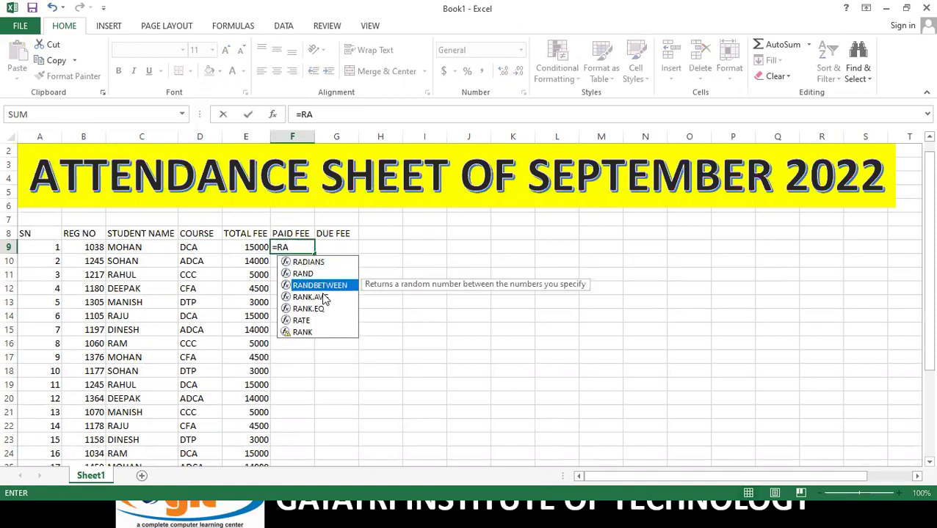
pyautogui.write('N')
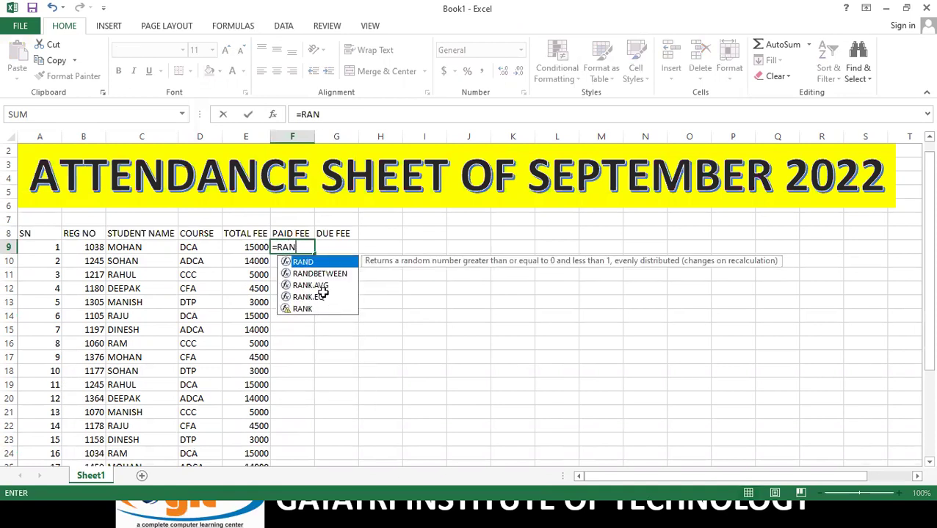
pyautogui.write('D')
pyautogui.press('Down')
pyautogui.press('Up')
pyautogui.press('Down')
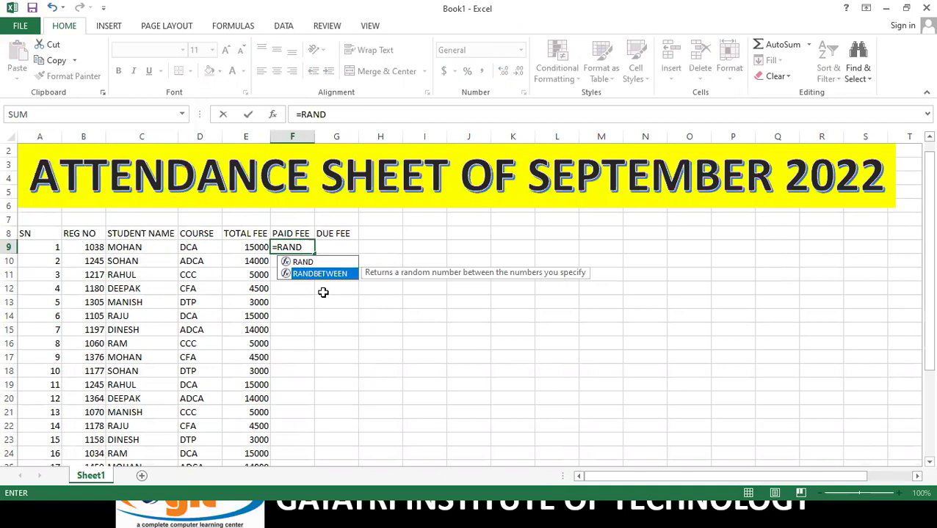
pyautogui.press('Tab')
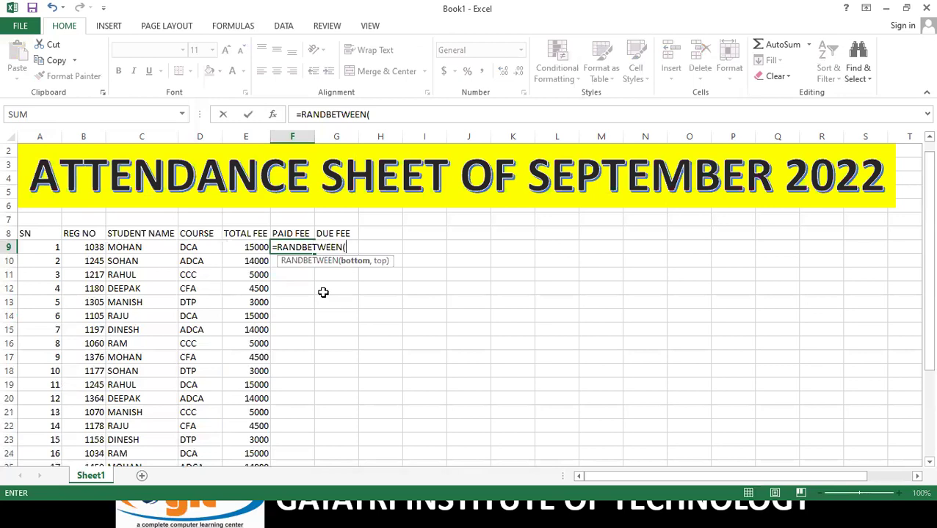
pyautogui.write('2000,2500)')
pyautogui.press('Return')
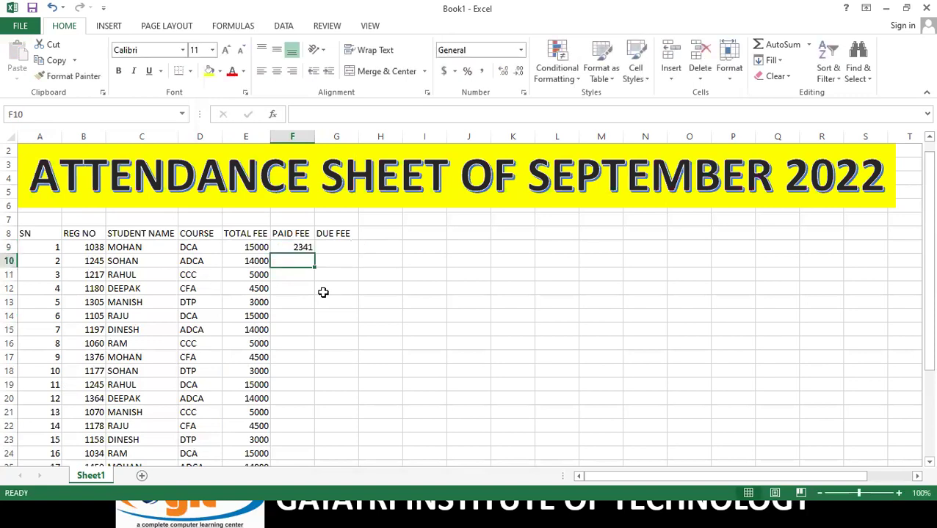
# - Fill the RANDBETWEEN formula from F9 down to F30
pyautogui.click(304, 248)
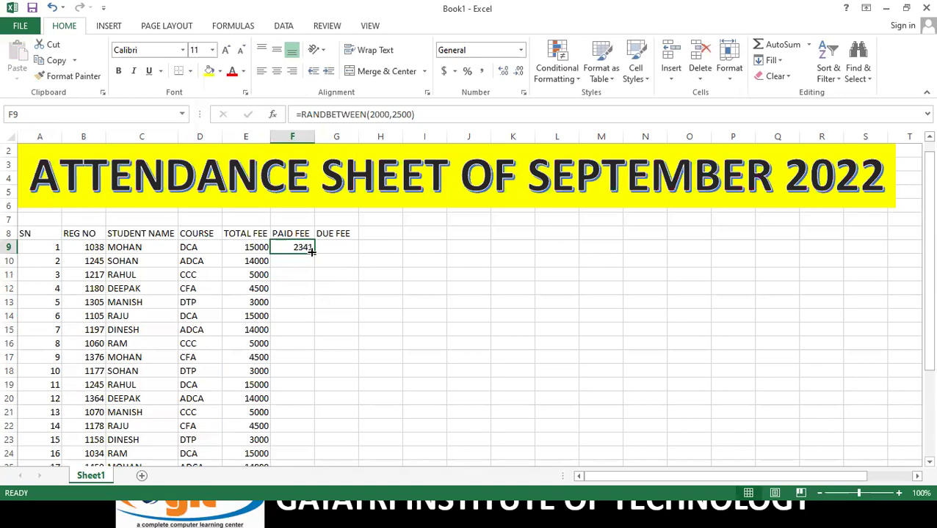
pyautogui.doubleClick(311, 251)
pyautogui.scroll(-9, 303, 294)
pyautogui.scroll(4, 324, 279)
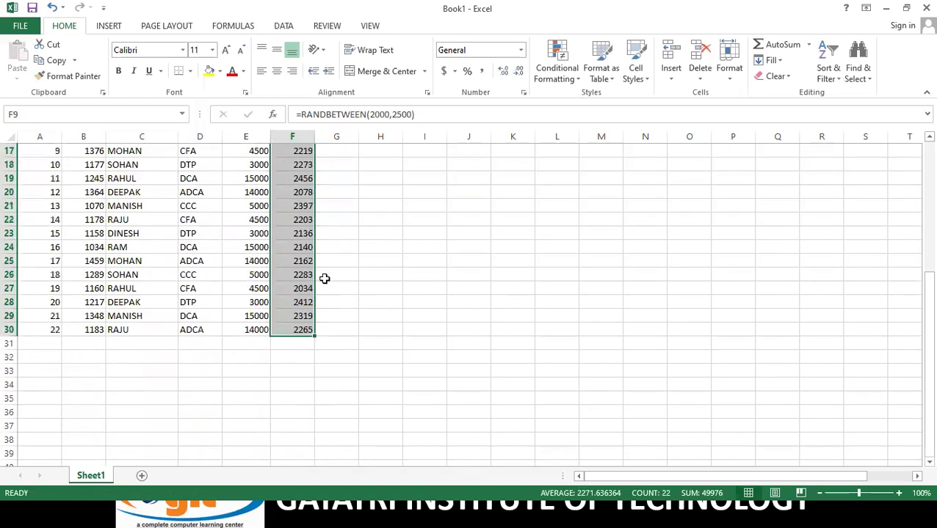
pyautogui.scroll(4, 325, 279)
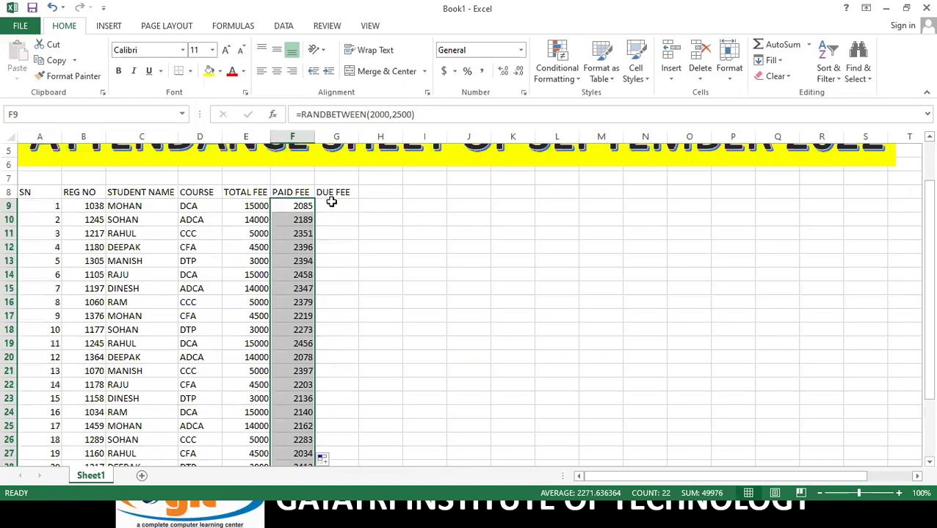
# - Replace the F9:F30 paid-fee formulas with fixed values using Paste Special > Values
pyautogui.hotkey('ctrl', 'c')
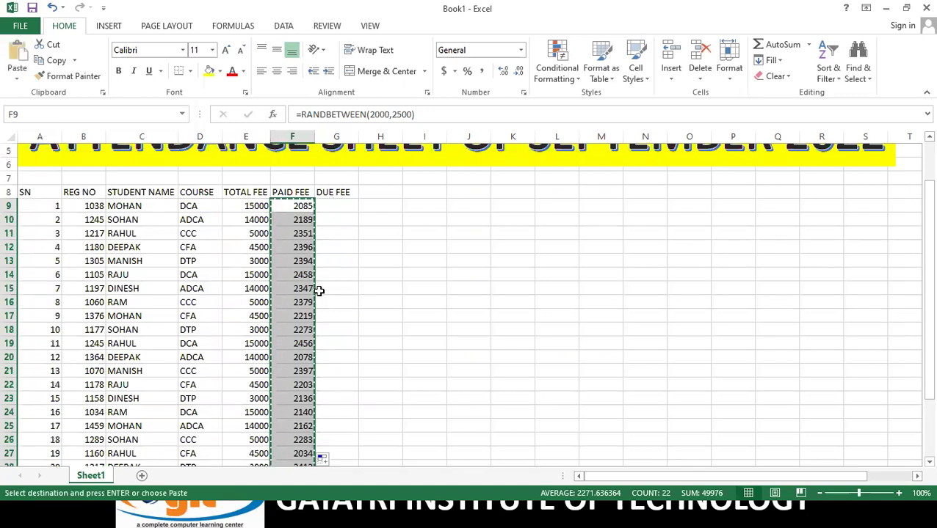
pyautogui.click(17, 79)
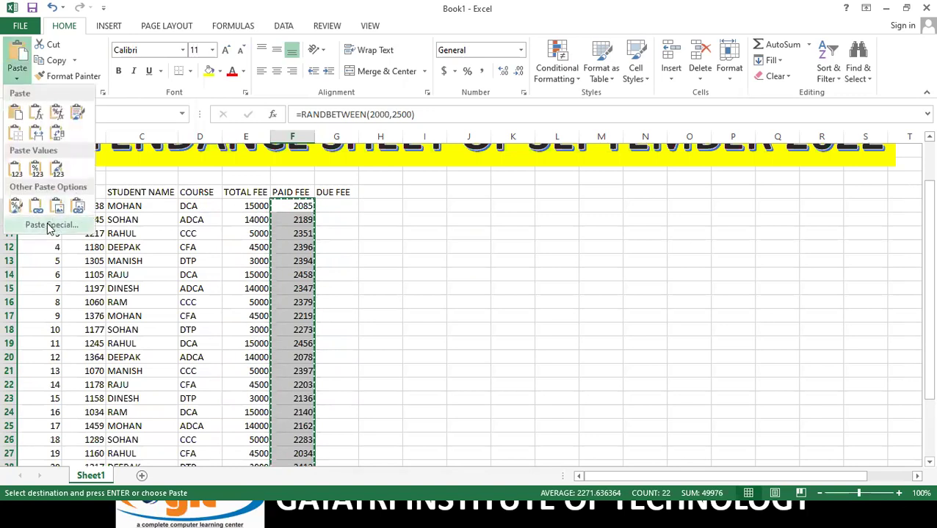
pyautogui.click(52, 225)
pyautogui.click(354, 86)
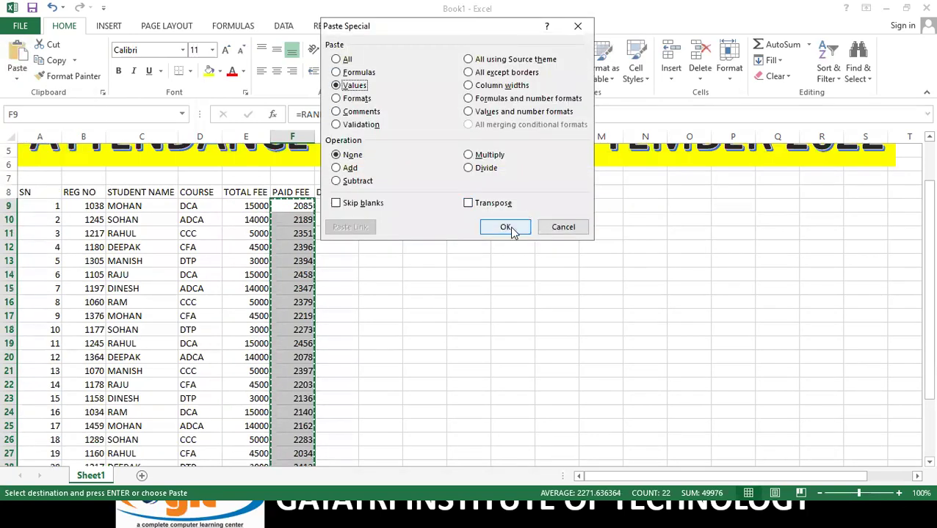
pyautogui.click(505, 227)
pyautogui.click(332, 205)
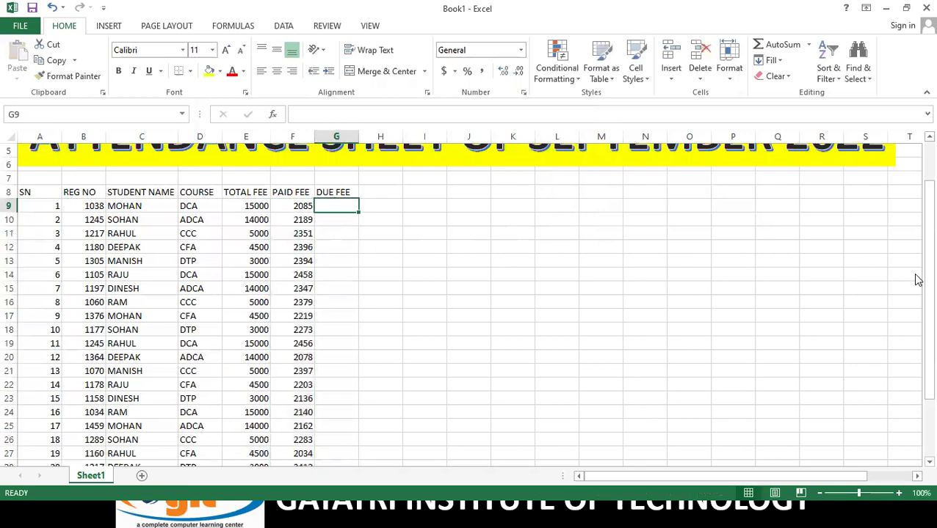
# - Enter =E9-F9 in G9 and fill it down column G, giving 12915, 11811, 2649…
pyautogui.write('=')
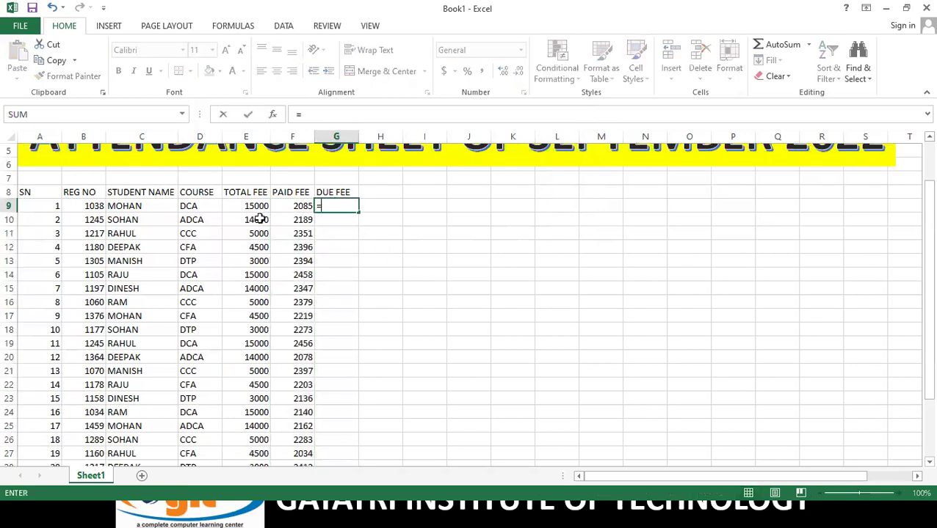
pyautogui.click(244, 205)
pyautogui.write('-')
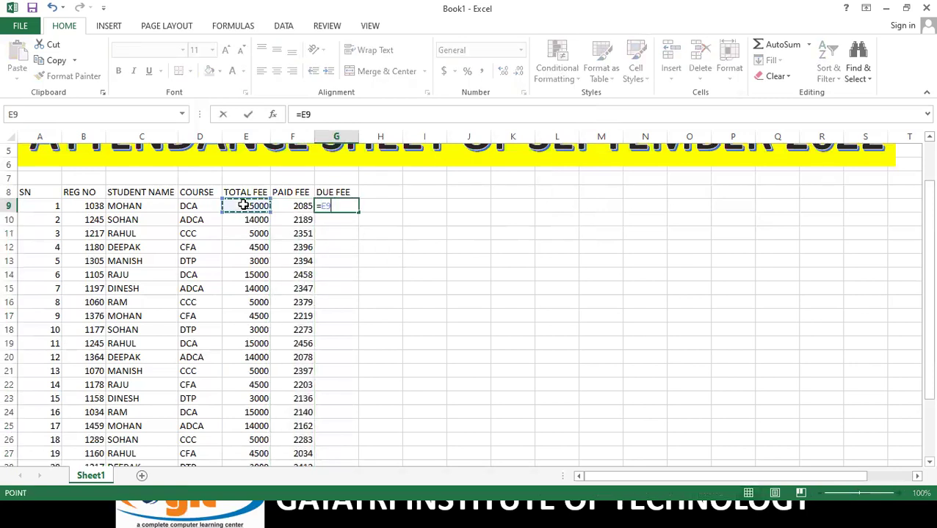
pyautogui.click(300, 205)
pyautogui.press('Return')
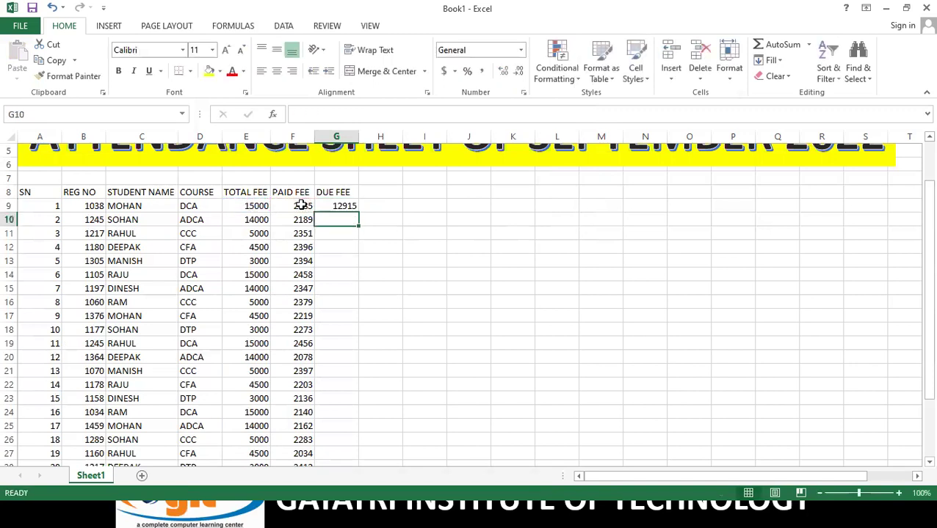
pyautogui.moveTo(125, 206); pyautogui.dragTo(342, 206)
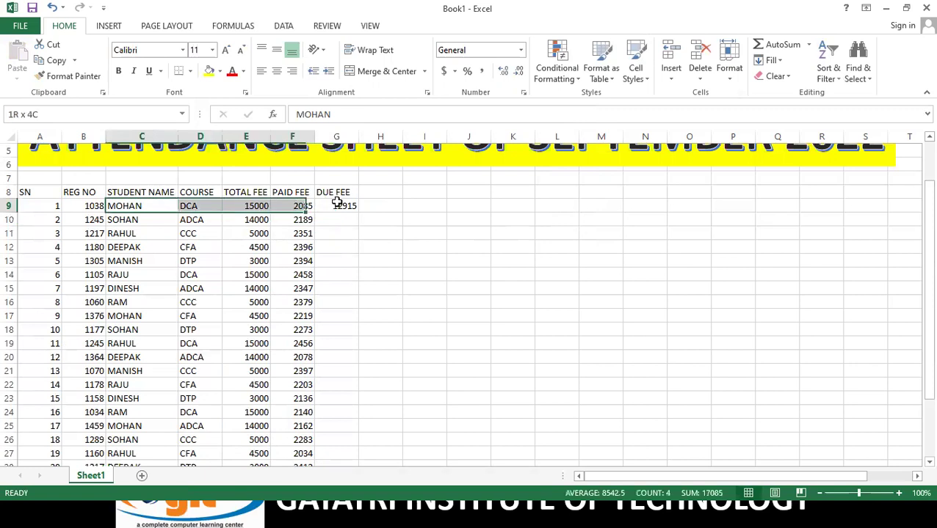
pyautogui.click(355, 245)
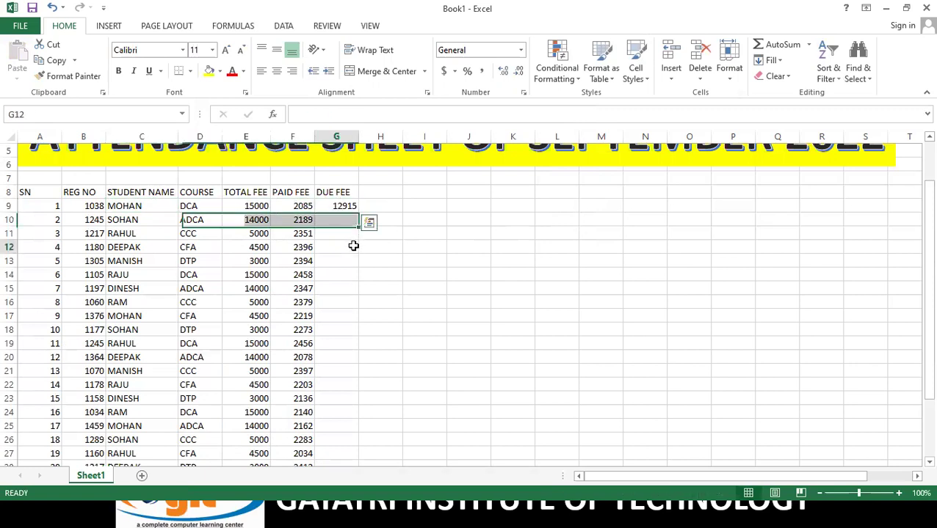
pyautogui.click(345, 207)
pyautogui.doubleClick(356, 212)
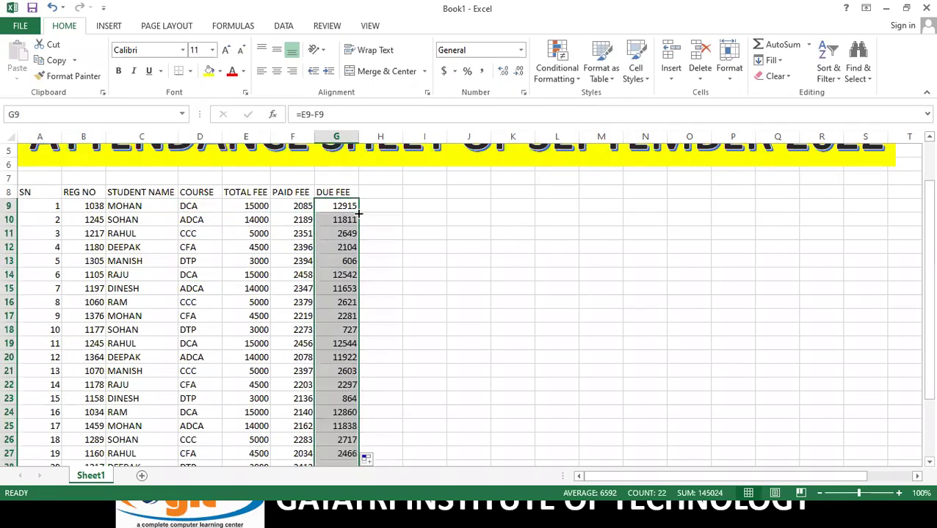
pyautogui.scroll(-4, 355, 227)
pyautogui.scroll(4, 355, 228)
pyautogui.click(366, 191)
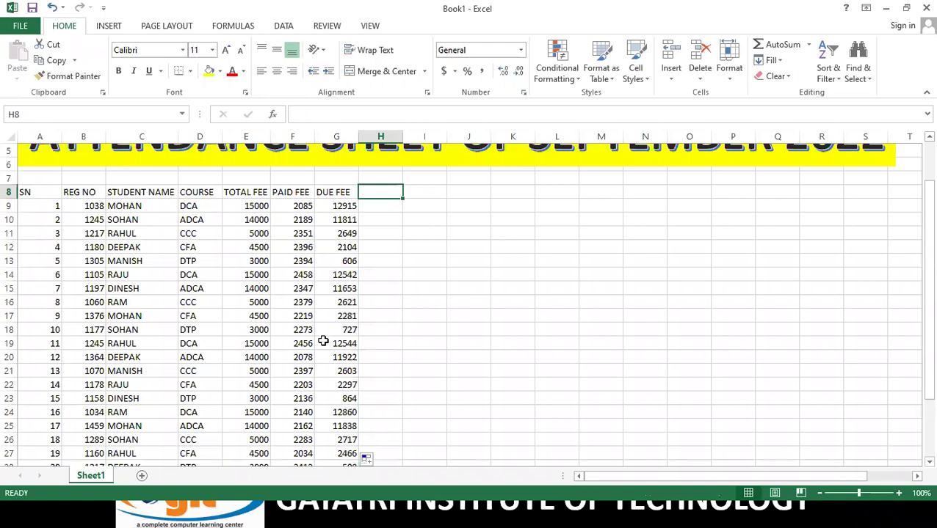
pyautogui.scroll(2, 342, 284)
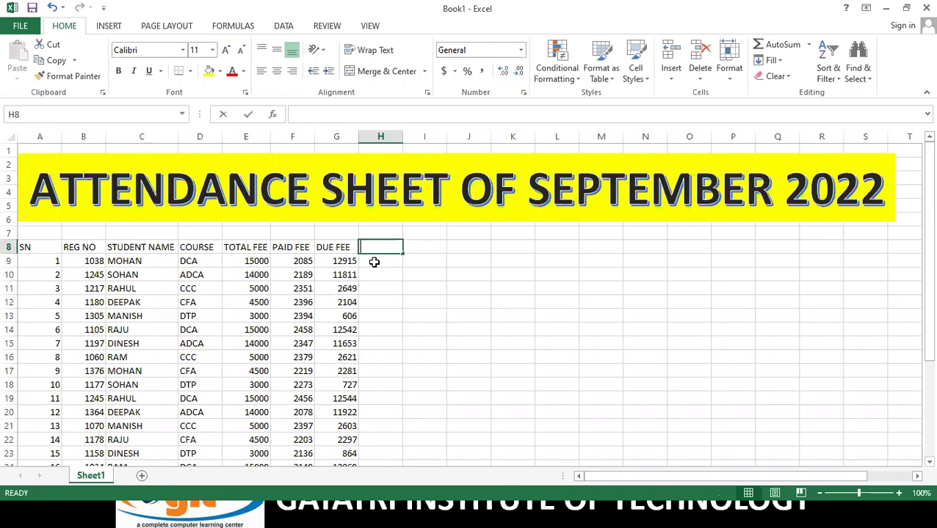
pyautogui.write('1')
pyautogui.press('Return')
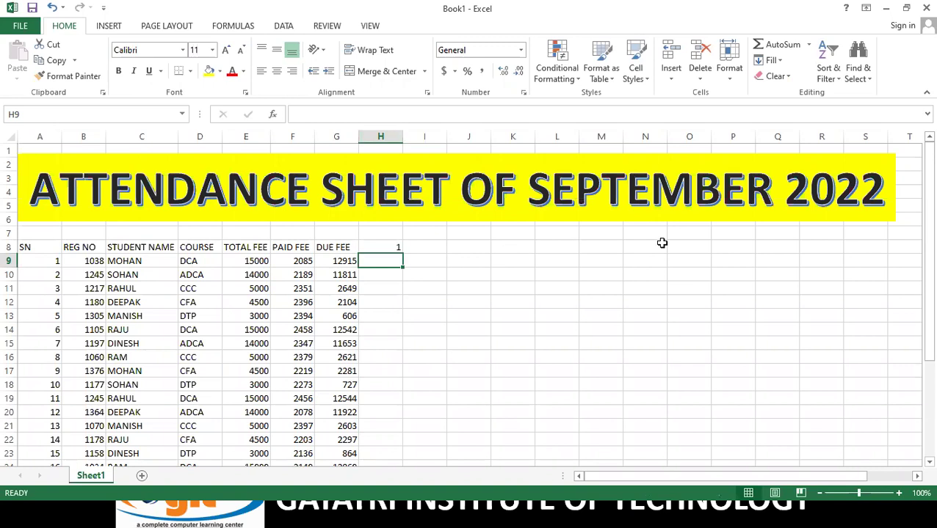
pyautogui.click(362, 243)
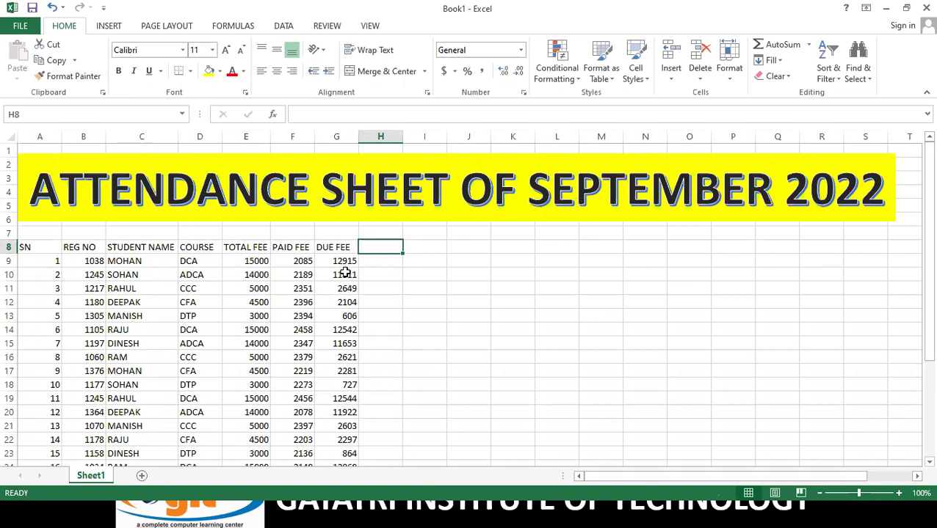
# - Open Sheet1's code and create a Worksheet_SelectionChange handler
pyautogui.rightClick(86, 479)
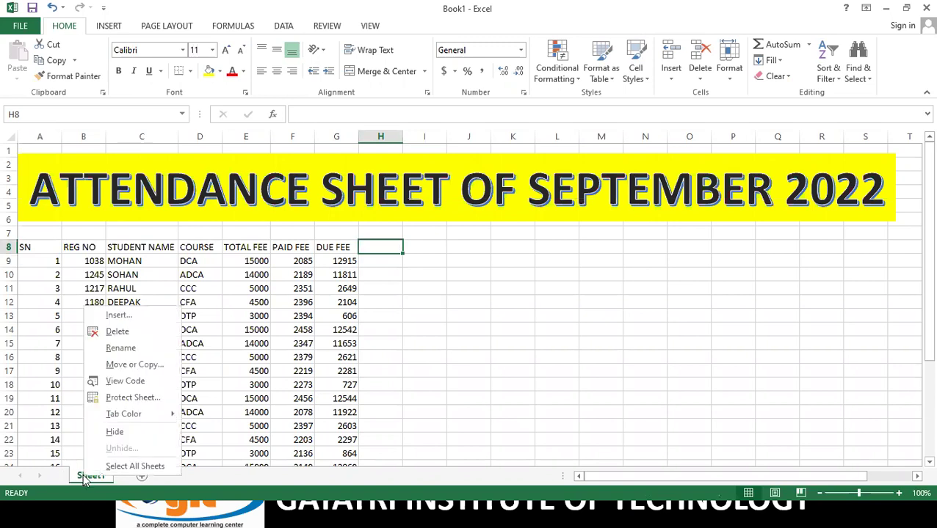
pyautogui.click(135, 383)
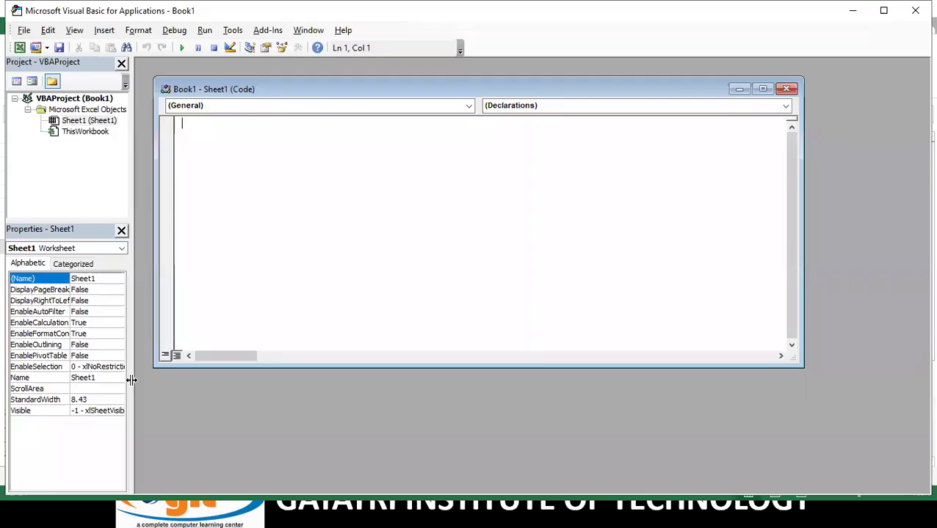
pyautogui.click(215, 105)
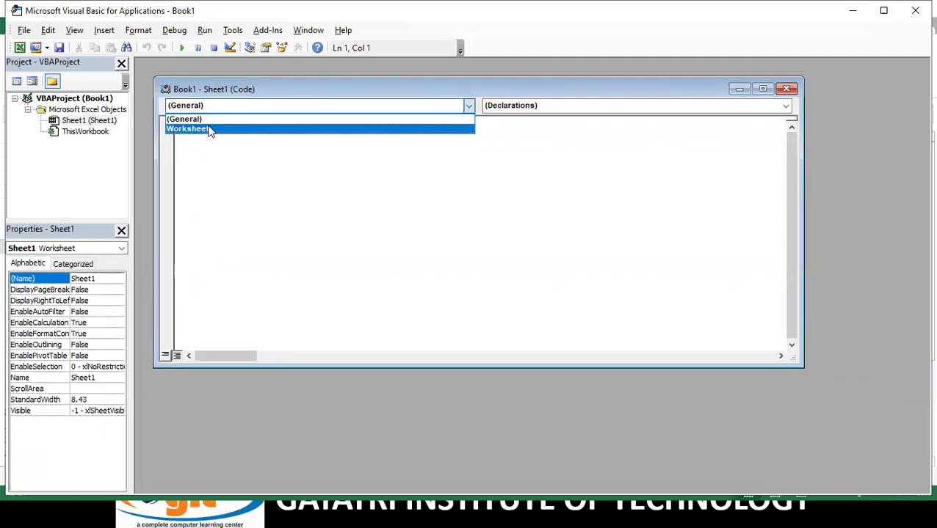
pyautogui.click(211, 130)
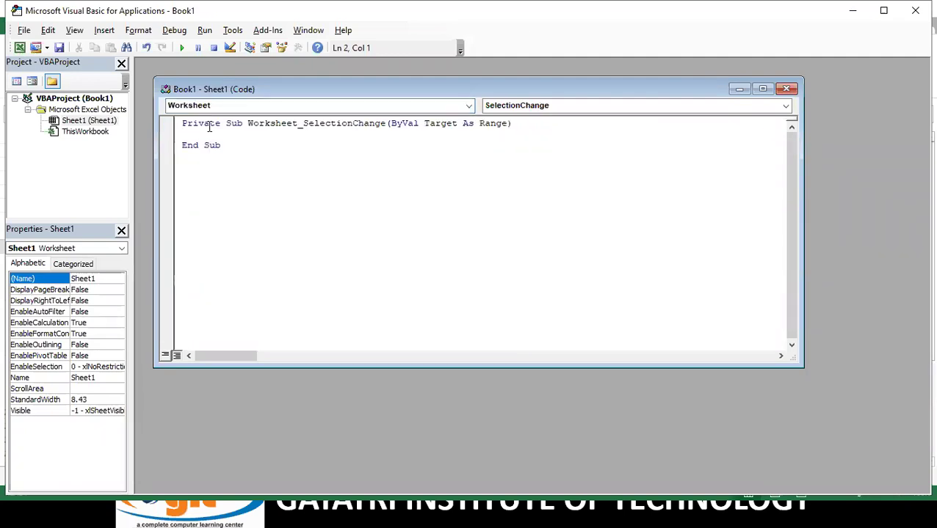
# - Add Cells.EntireColumn.AutoFit to the handler and close the VBA editor
pyautogui.write('CELLS')
pyautogui.write('.E')
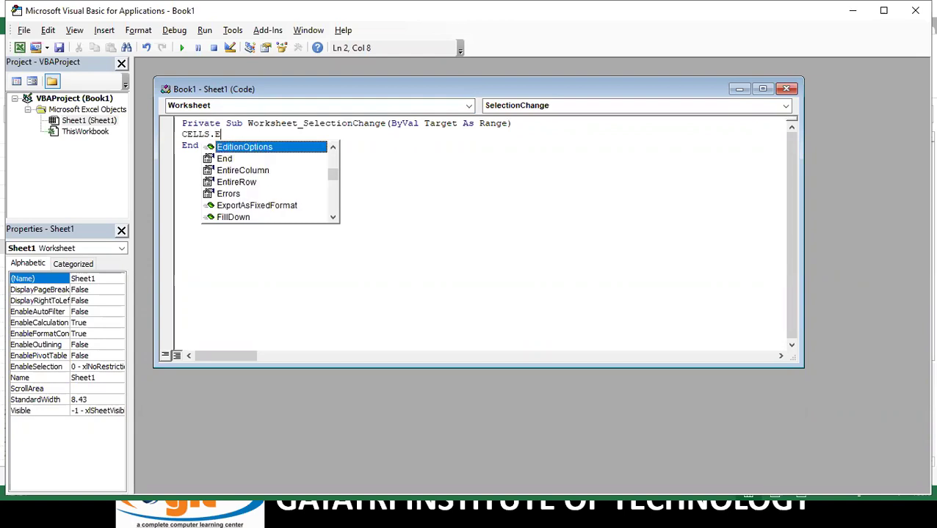
pyautogui.write('NTIRE')
pyautogui.press('Return')
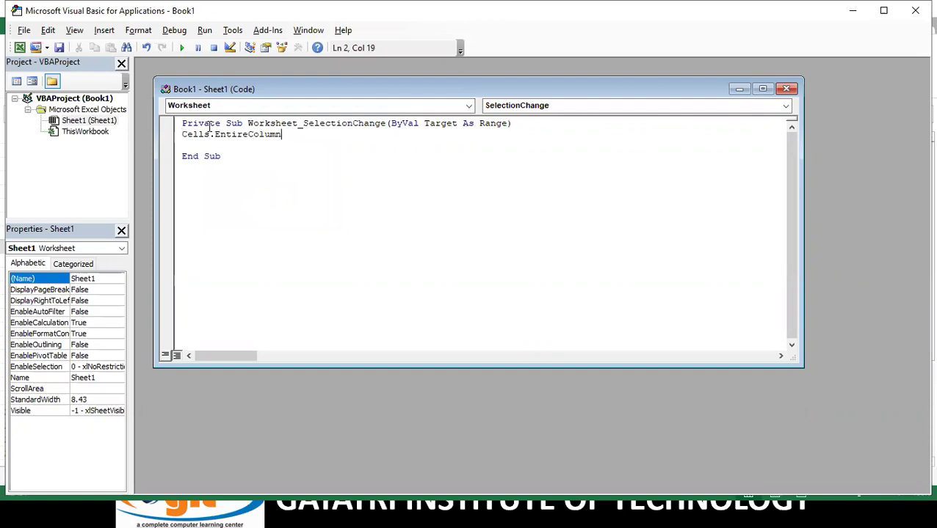
pyautogui.write('.')
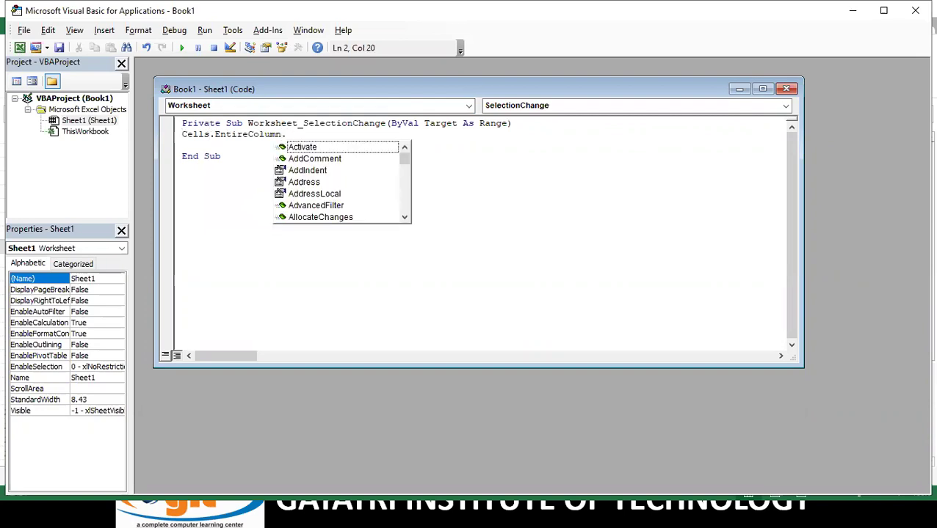
pyautogui.write('AUTO')
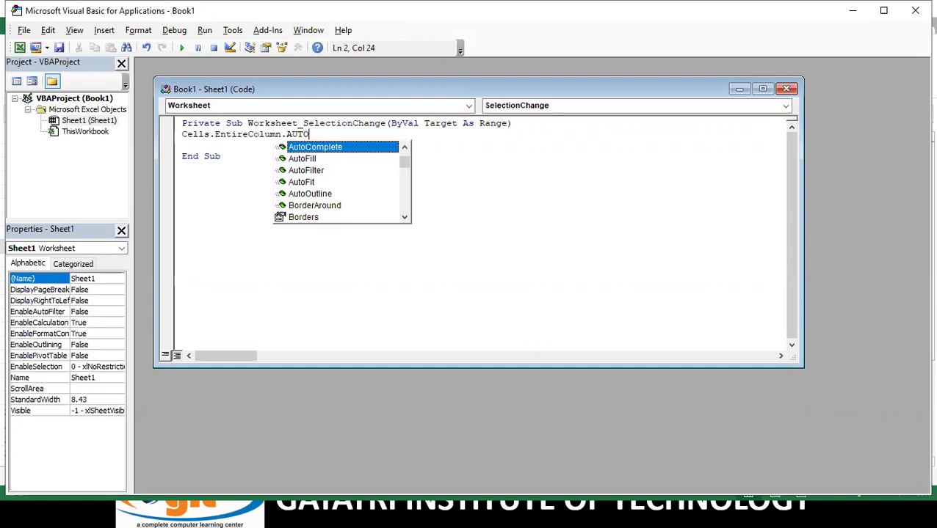
pyautogui.press('Down')
pyautogui.press('Down')
pyautogui.press('Down')
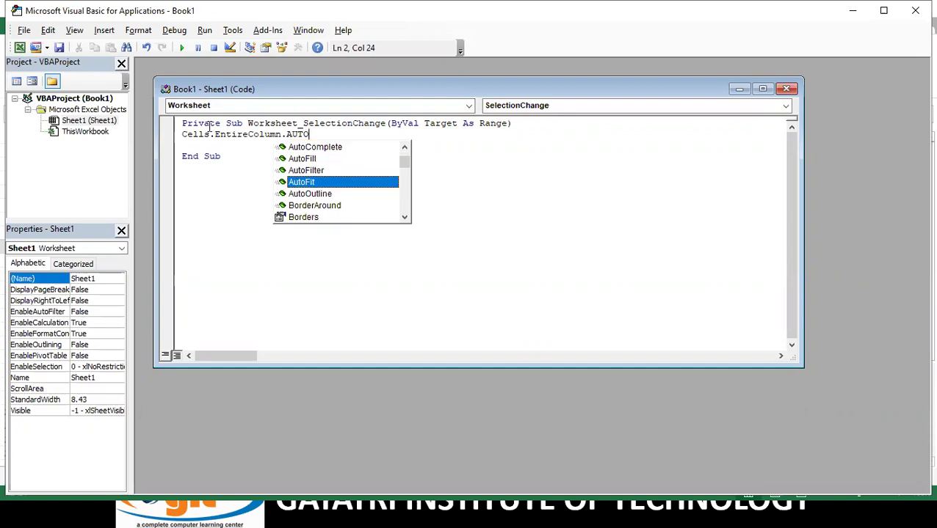
pyautogui.press('Return')
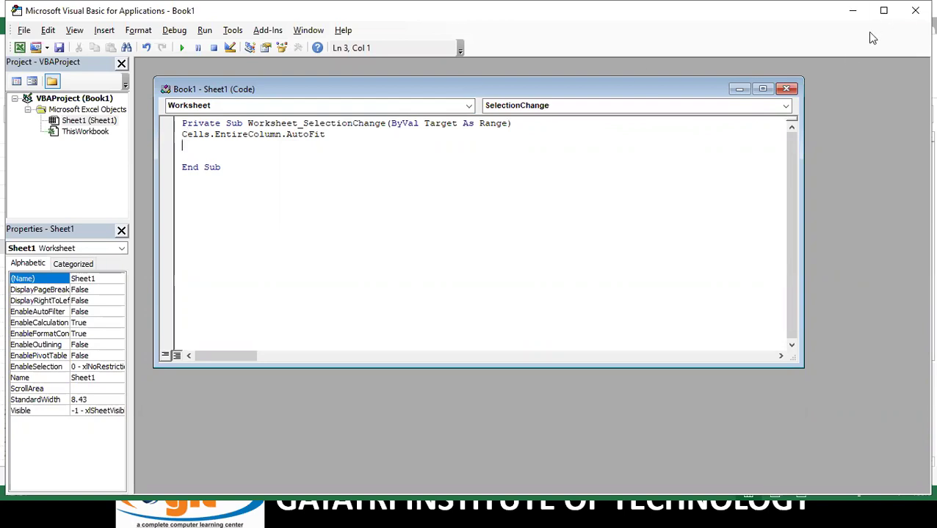
pyautogui.click(915, 10)
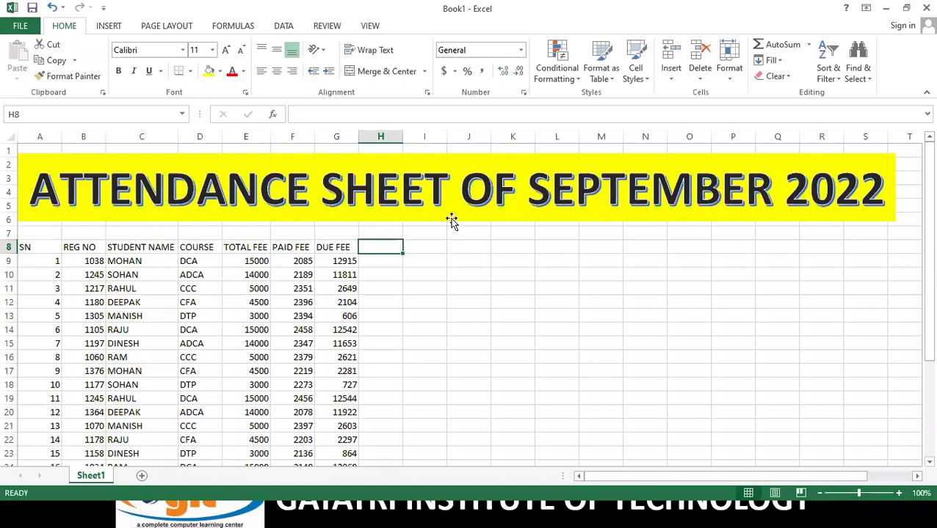
# - Test the auto-fit by entering 1 in H8, then test text and finally 2 in H9
pyautogui.write('1')
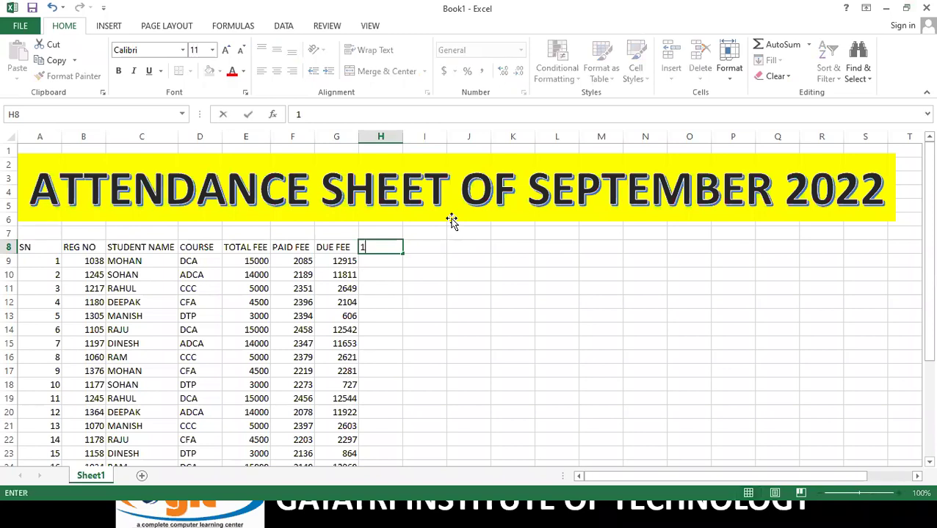
pyautogui.press('Return')
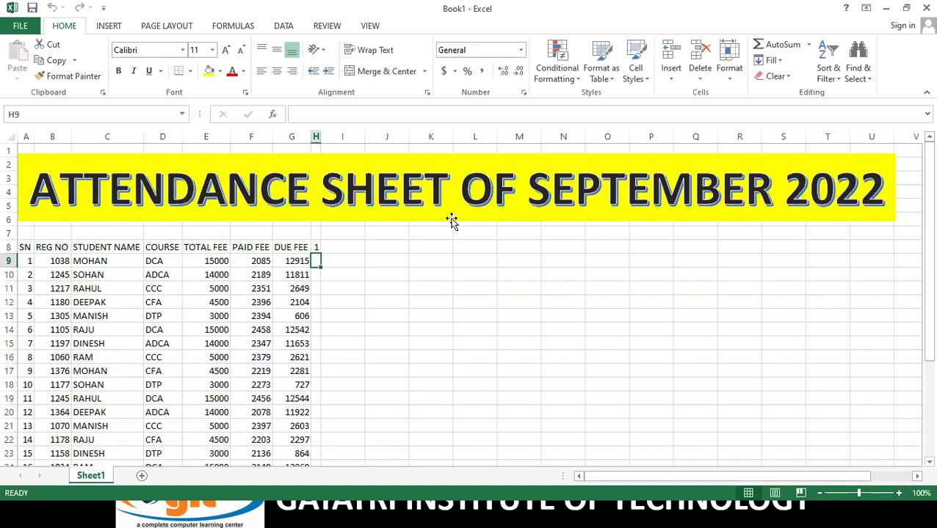
pyautogui.write('HDASHDJ')
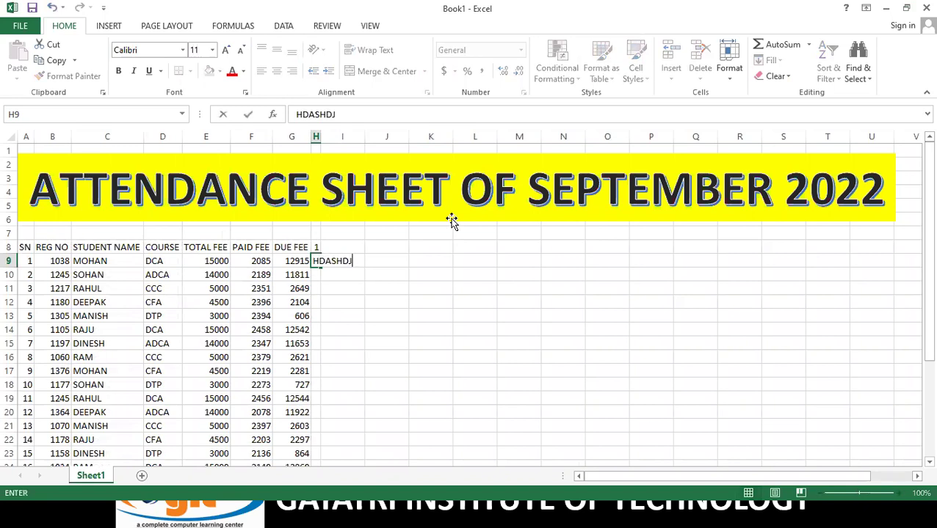
pyautogui.press('Return')
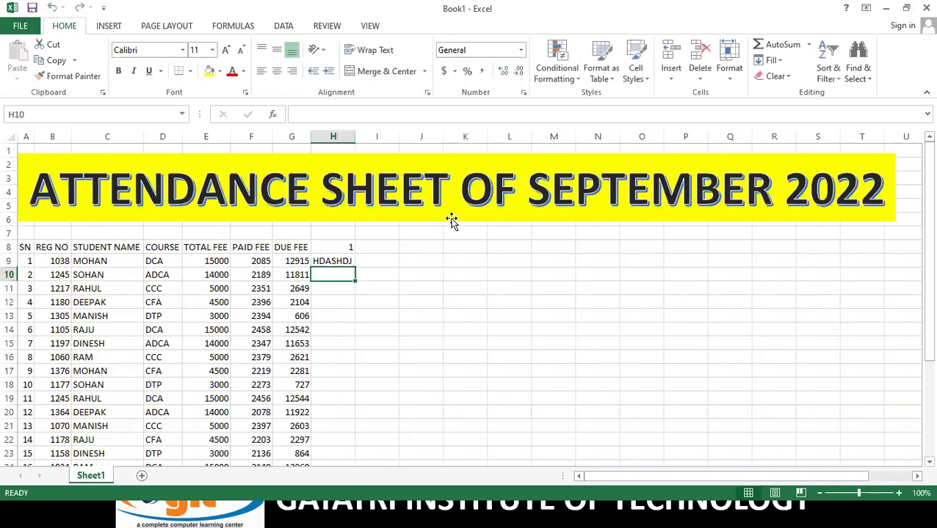
pyautogui.press('Up')
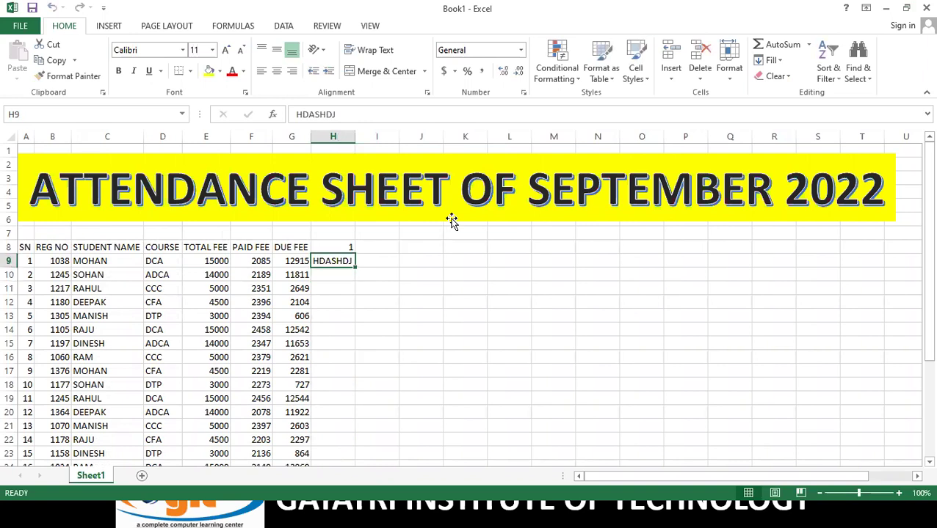
pyautogui.write('2')
pyautogui.press('Return')
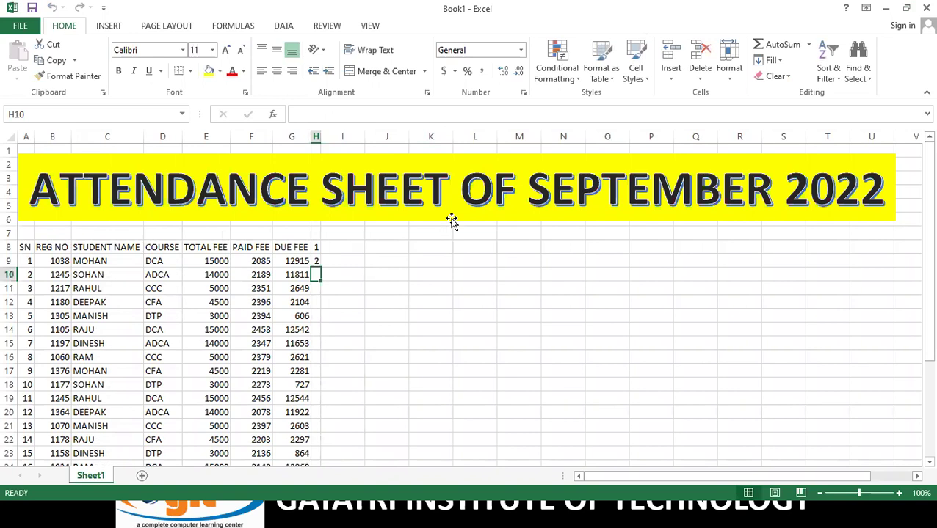
# - Enter trial values 3, 3, 3, 4, 4, 4 across I10:N10
pyautogui.press('Tab')
pyautogui.write('3')
pyautogui.press('Tab')
pyautogui.write('3')
pyautogui.press('Tab')
pyautogui.write('3')
pyautogui.press('Tab')
pyautogui.write('4')
pyautogui.press('Tab')
pyautogui.write('4')
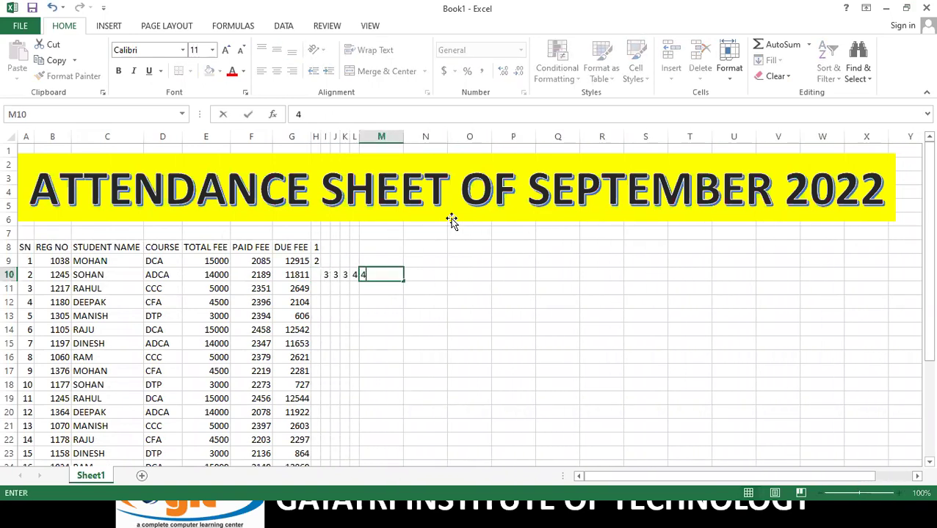
pyautogui.press('Tab')
pyautogui.write('4')
pyautogui.press('Tab')
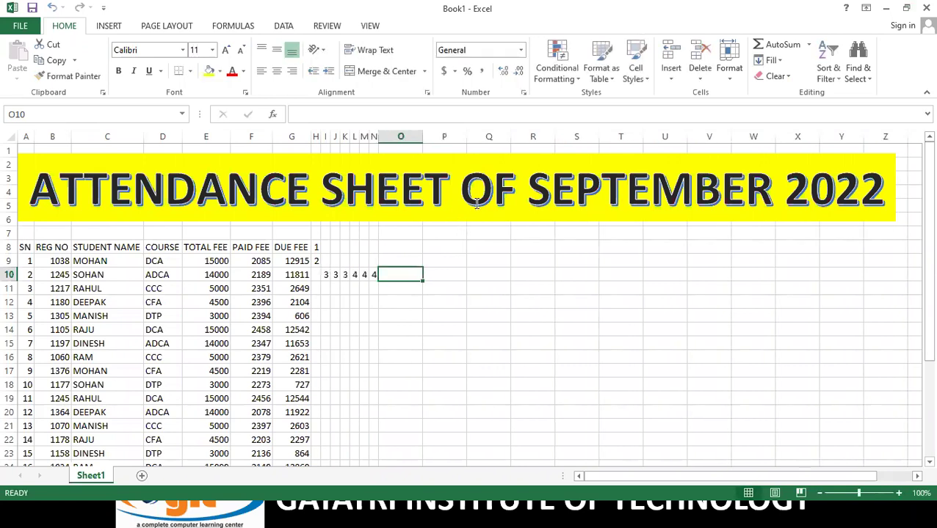
# - Clear the trial values from I10:O10
pyautogui.moveTo(323, 274); pyautogui.dragTo(387, 276)
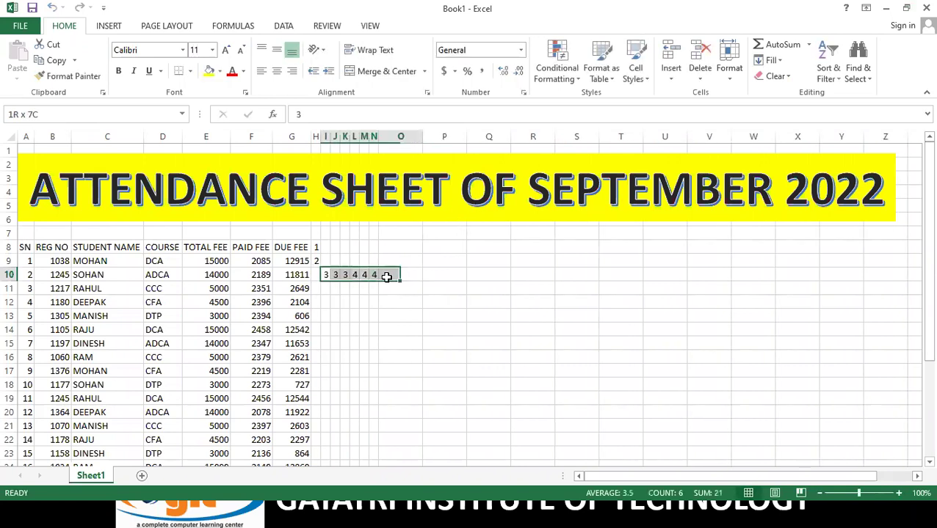
pyautogui.press('Delete')
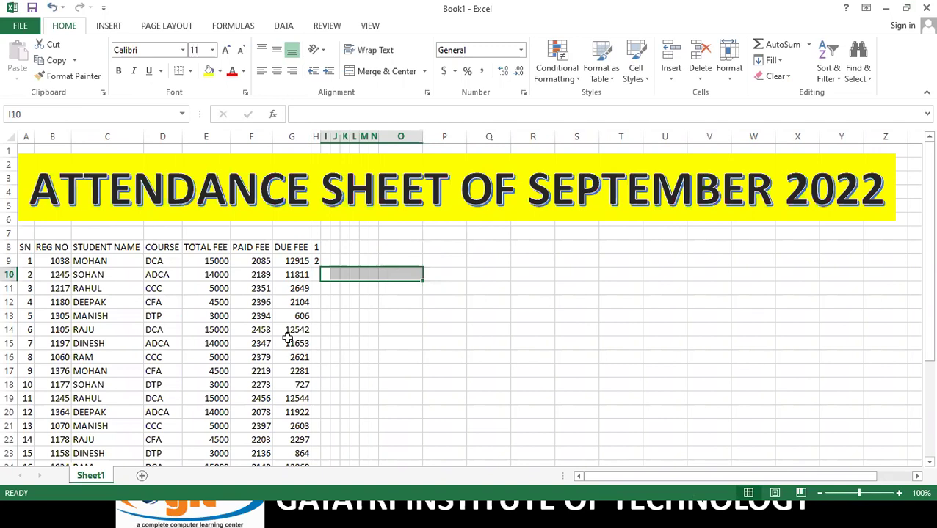
pyautogui.click(404, 287)
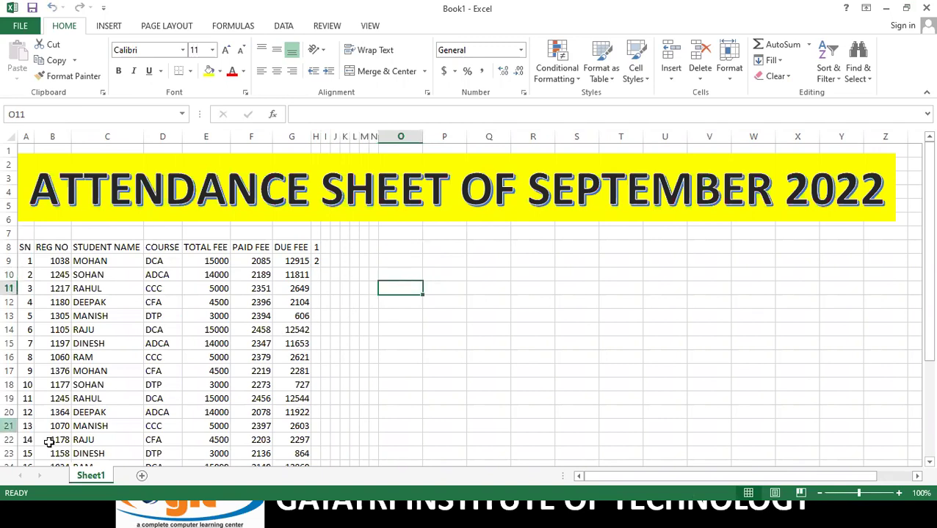
# - Bring up Sheet1's Worksheet_SelectionChange code via View Code on the Sheet1 tab
pyautogui.rightClick(83, 478)
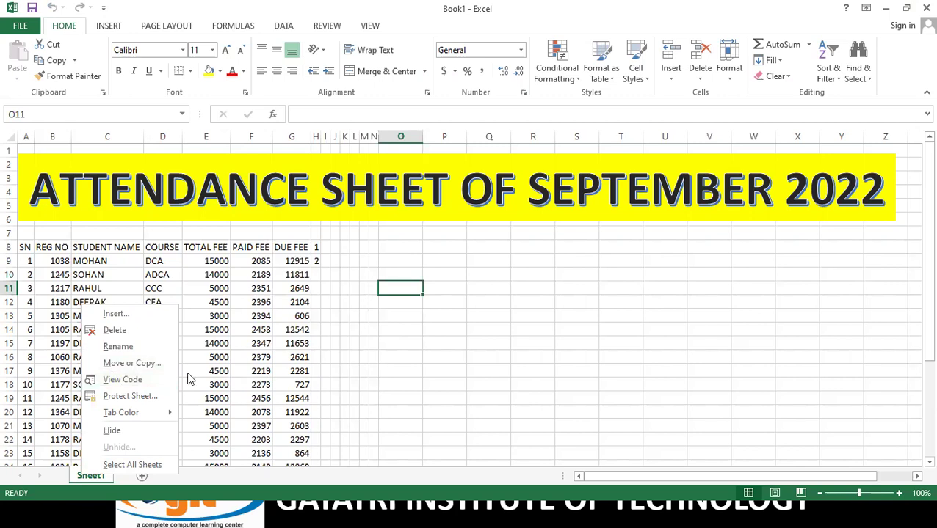
pyautogui.click(483, 297)
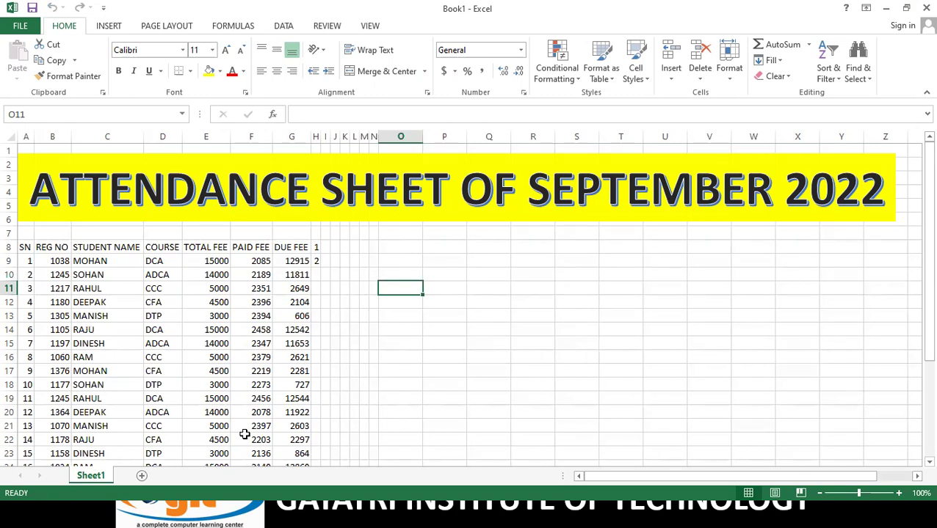
pyautogui.rightClick(91, 478)
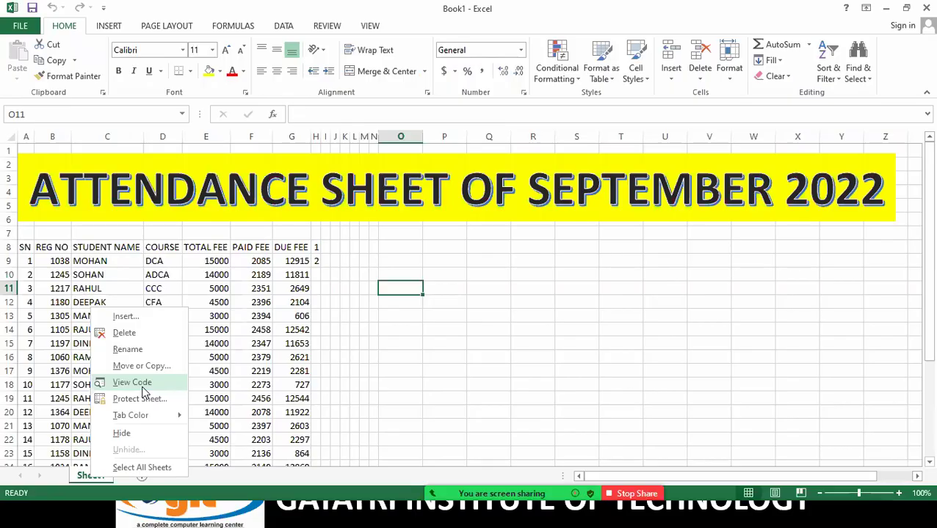
pyautogui.click(143, 387)
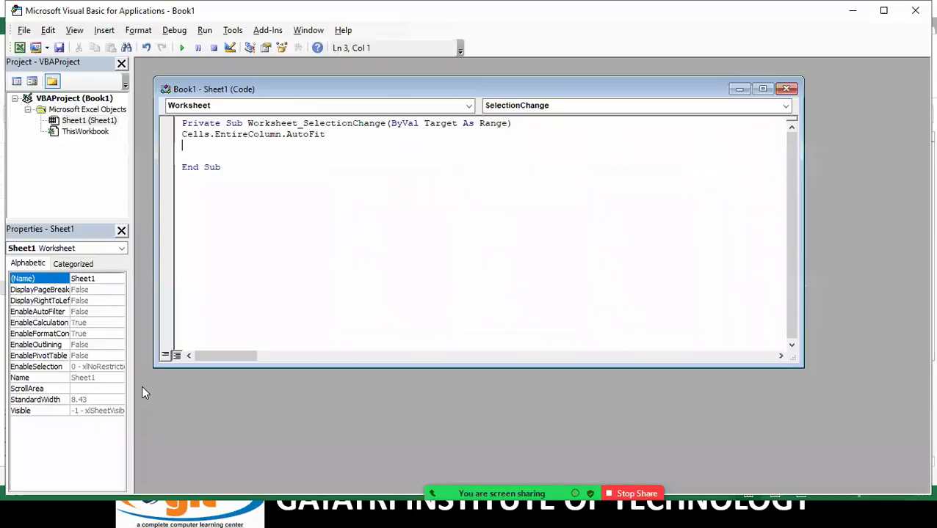
pyautogui.click(196, 108)
pyautogui.click(202, 131)
pyautogui.moveTo(329, 134); pyautogui.dragTo(173, 136)
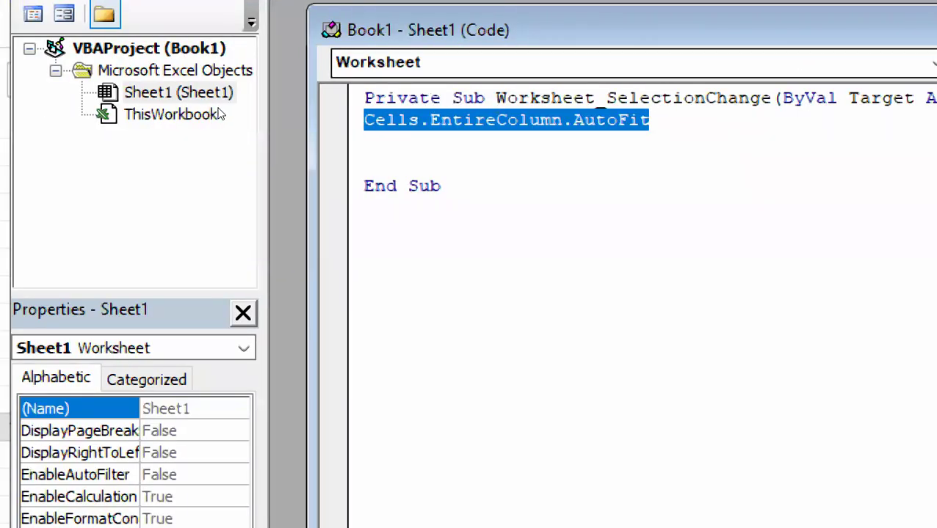
pyautogui.hotkey('alt', 'Down')
pyautogui.press('Up')
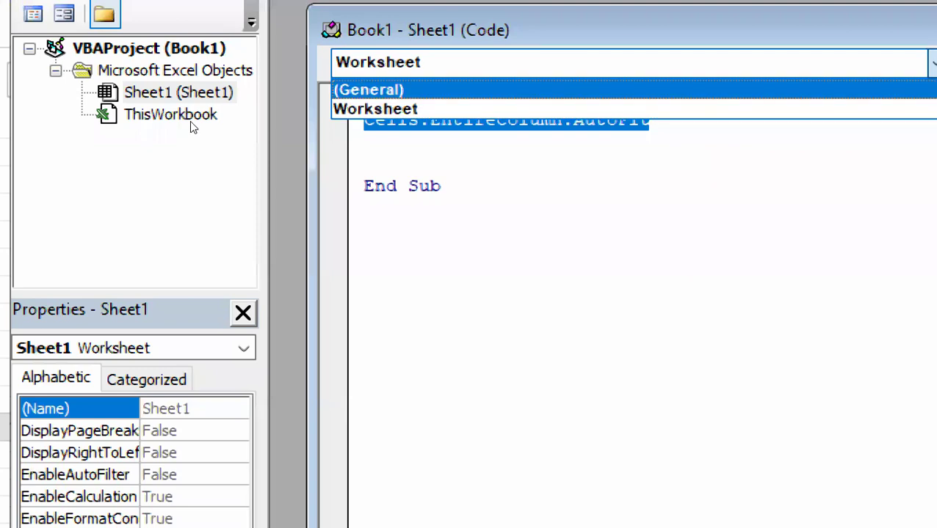
pyautogui.press('Down')
pyautogui.press('Return')
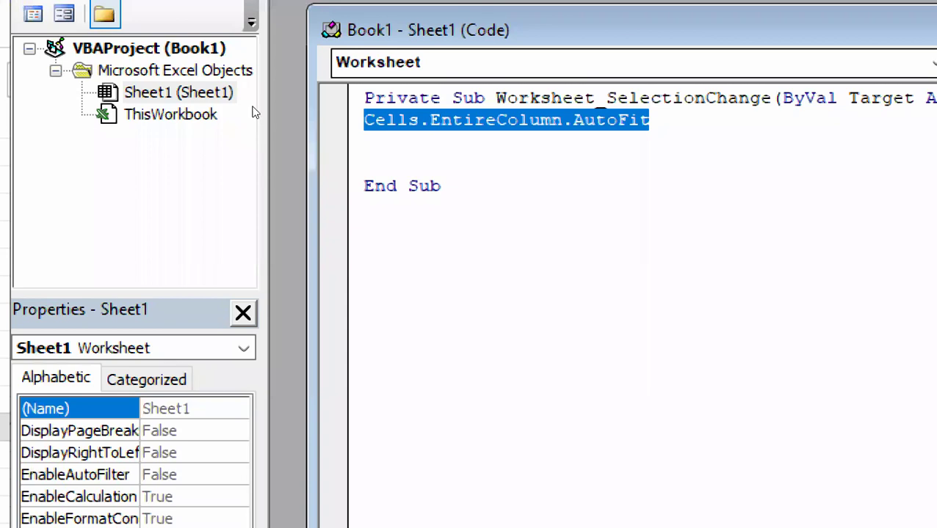
pyautogui.press('End')
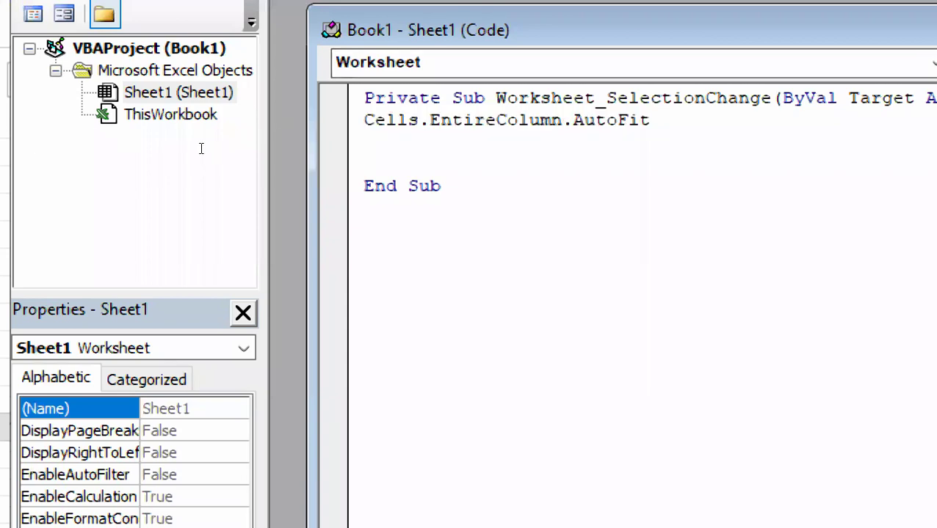
pyautogui.press('Home')
pyautogui.hotkey('shift', 'Right')
pyautogui.hotkey('shift', 'Right')
pyautogui.hotkey('shift', 'Right')
pyautogui.hotkey('shift', 'Right')
pyautogui.hotkey('shift', 'Right')
pyautogui.hotkey('shift', 'Right')
pyautogui.hotkey('shift', 'Right')
pyautogui.hotkey('shift', 'Right')
pyautogui.press('Down')
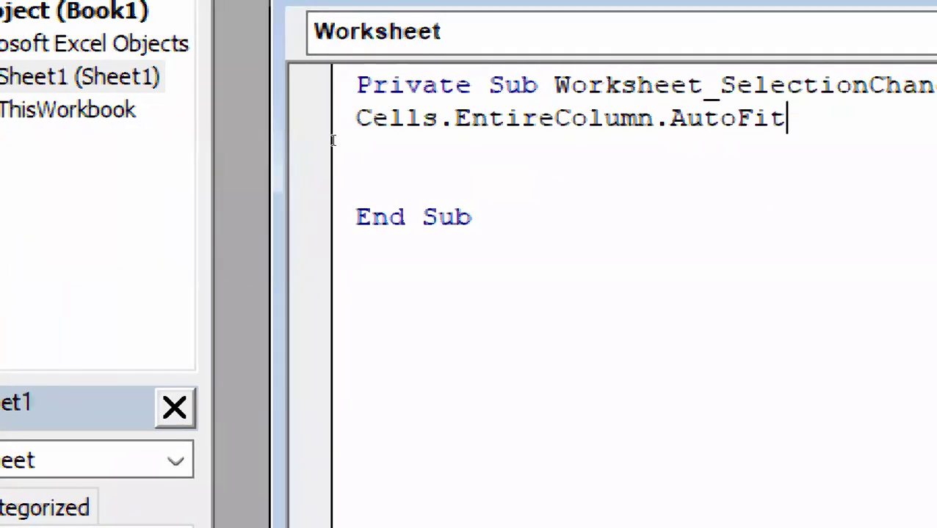
# - Review the Cells.EntireColumn.AutoFit line, then close the VBA editor to return to the attendance sheet
pyautogui.moveTo(180, 132); pyautogui.dragTo(323, 143)
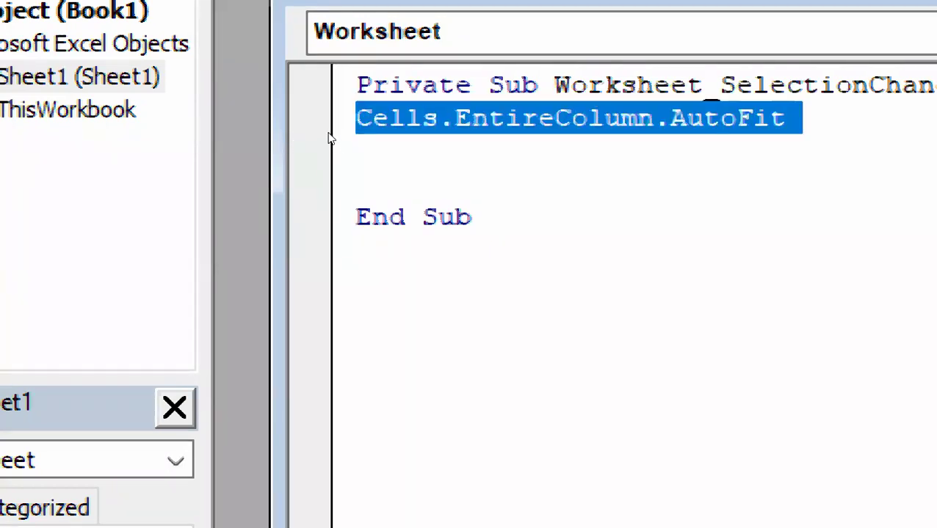
pyautogui.press('End')
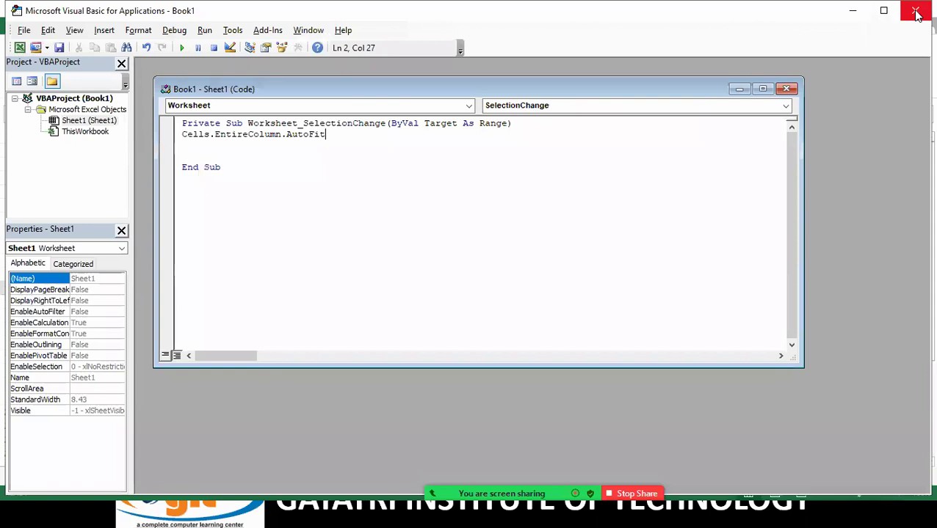
pyautogui.click(916, 13)
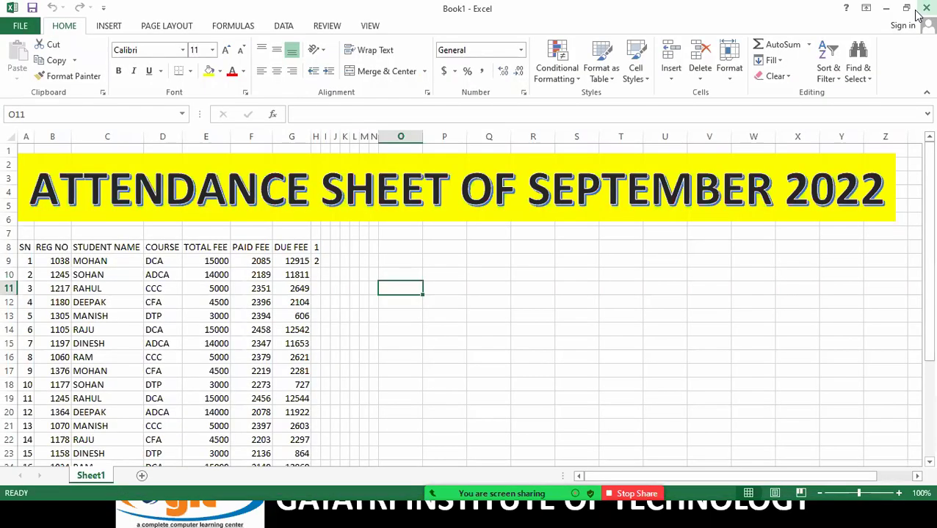
# - Clear the stray 2 from H9 and enter day 2 in I8 next to day 1
pyautogui.click(381, 317)
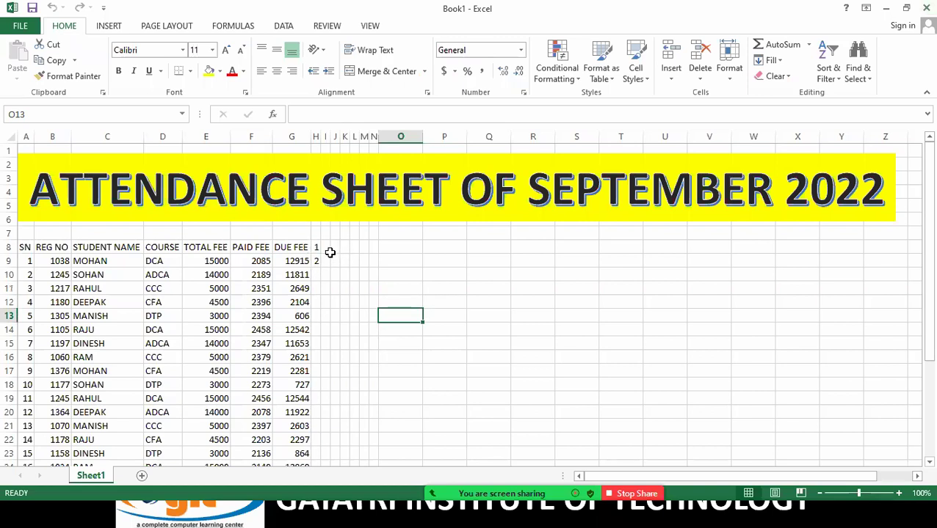
pyautogui.click(316, 273)
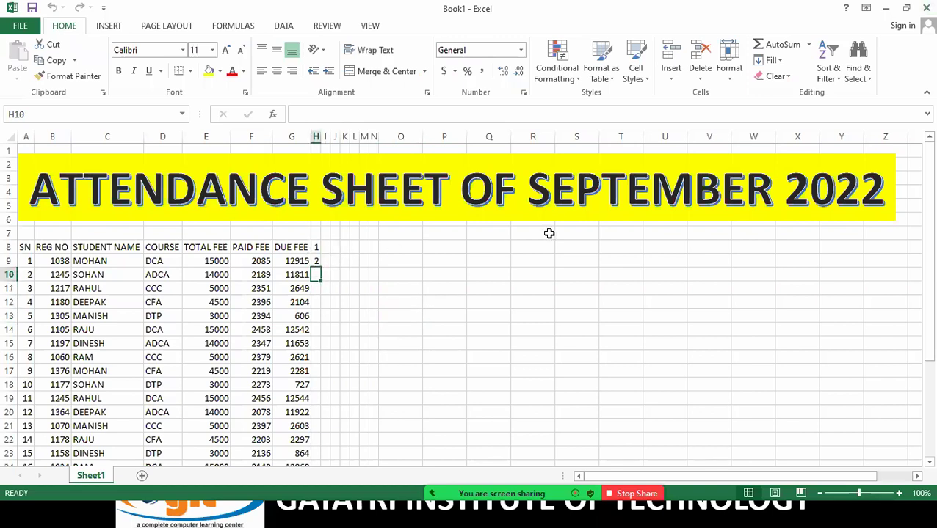
pyautogui.press('Up')
pyautogui.press('Delete')
pyautogui.press('Right')
pyautogui.press('Up')
pyautogui.write('2')
pyautogui.press('Right')
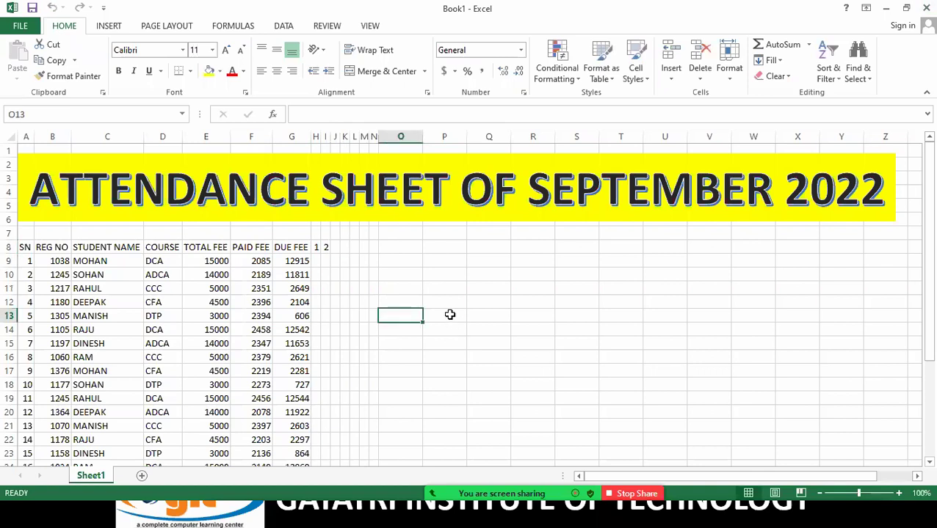
# - Extend the day numbers along row 8 so H8:AK8 runs from 1 to 30
pyautogui.moveTo(24, 247)
pyautogui.mouseDown()
pyautogui.moveTo(169, 261)
pyautogui.moveTo(272, 383)
pyautogui.moveTo(292, 426)
pyautogui.mouseUp()
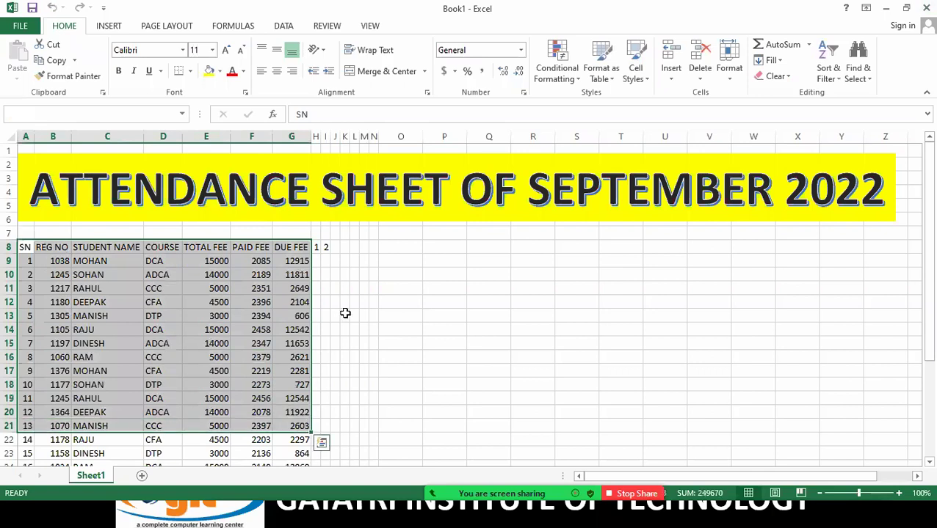
pyautogui.click(344, 302)
pyautogui.moveTo(317, 248); pyautogui.dragTo(325, 248)
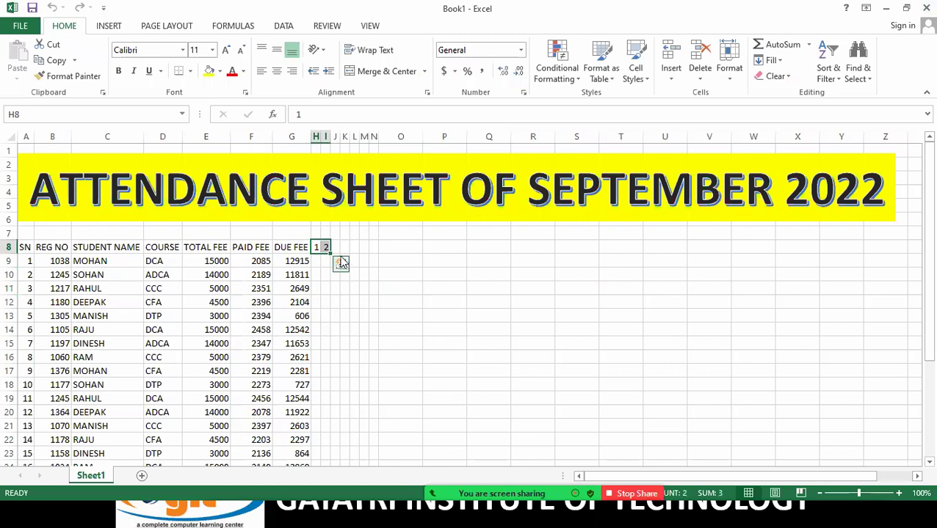
pyautogui.moveTo(331, 254)
pyautogui.mouseDown()
pyautogui.moveTo(904, 255)
pyautogui.moveTo(844, 252)
pyautogui.mouseUp()
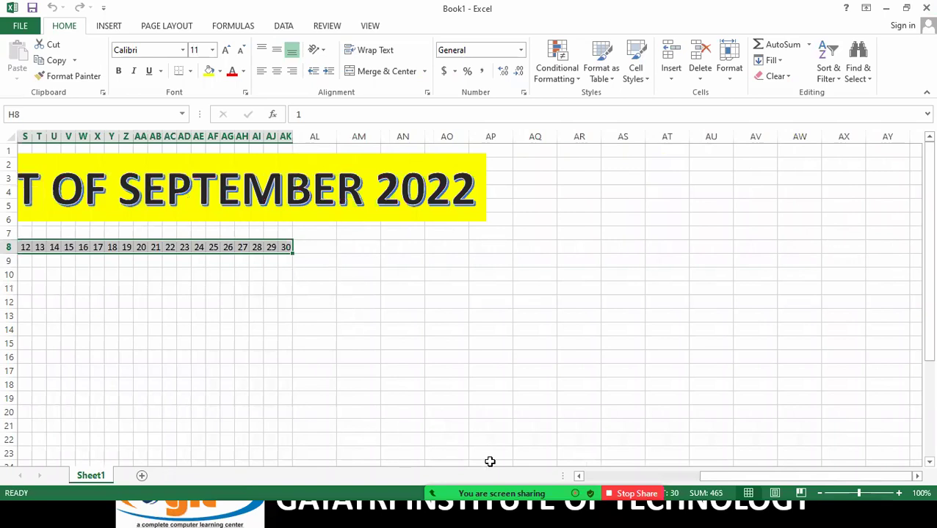
pyautogui.click(706, 358)
pyautogui.moveTo(705, 476); pyautogui.dragTo(608, 476)
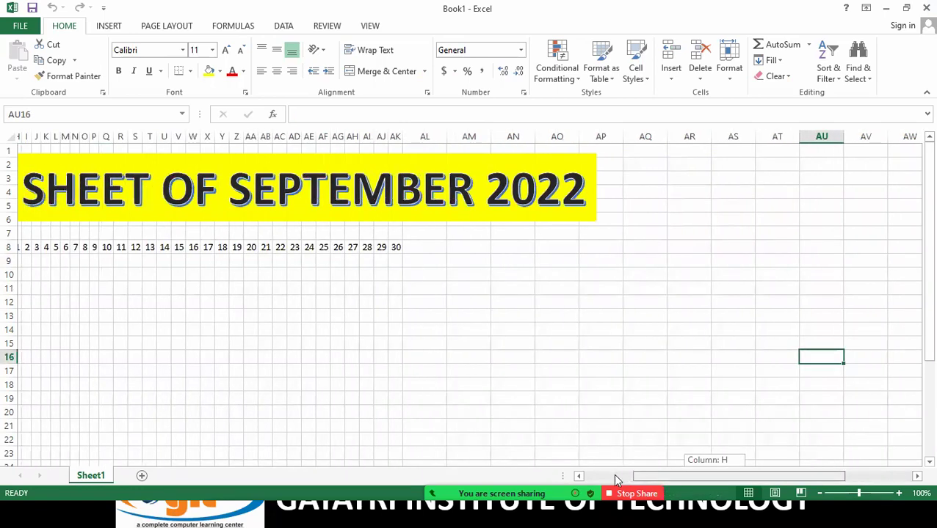
pyautogui.moveTo(261, 247); pyautogui.dragTo(229, 249)
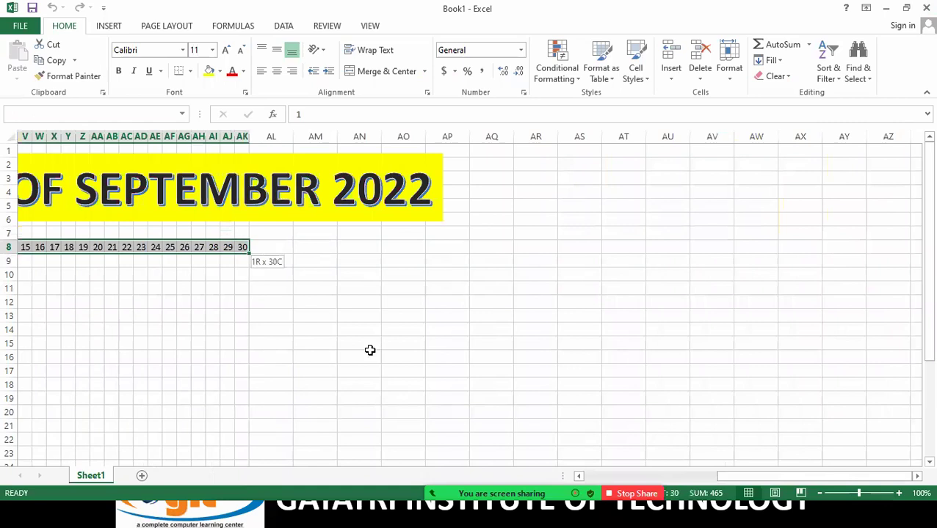
pyautogui.click(433, 354)
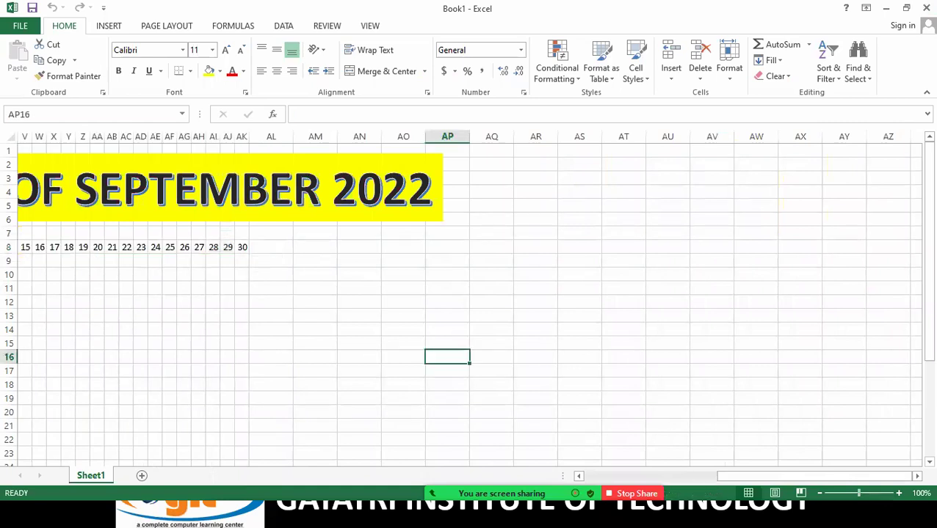
pyautogui.moveTo(759, 476); pyautogui.dragTo(626, 476)
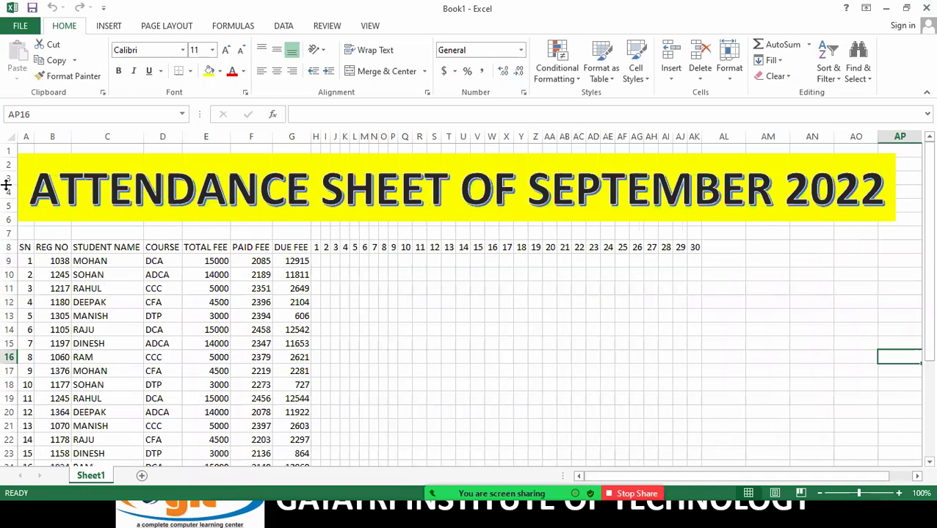
# - Put All Borders on every cell of the student table and day grid, A8:AK30
pyautogui.moveTo(24, 247)
pyautogui.mouseDown()
pyautogui.moveTo(381, 295)
pyautogui.moveTo(677, 454)
pyautogui.moveTo(679, 474)
pyautogui.mouseUp()
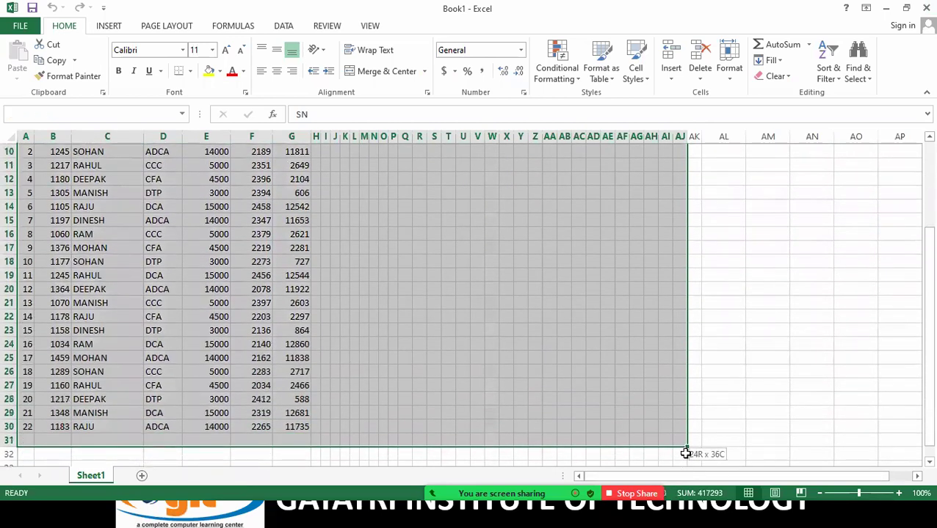
pyautogui.moveTo(680, 475); pyautogui.dragTo(692, 411)
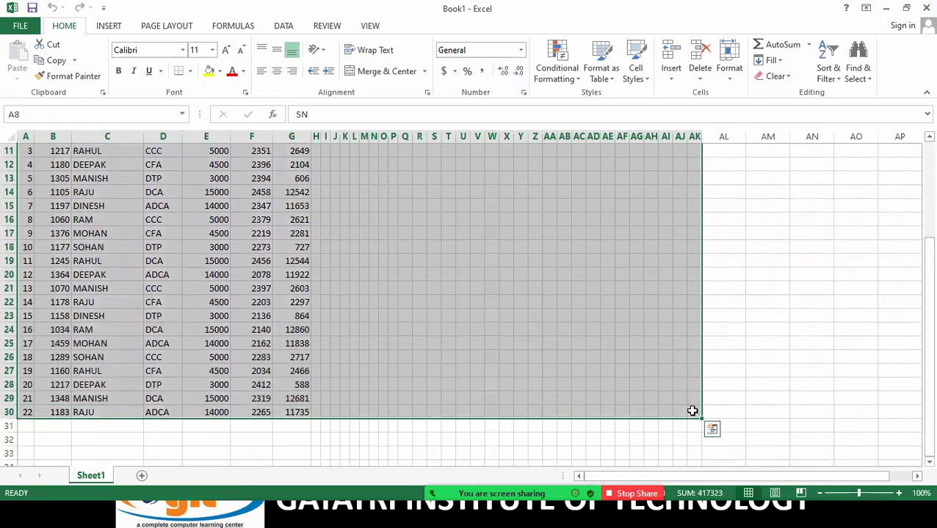
pyautogui.click(190, 76)
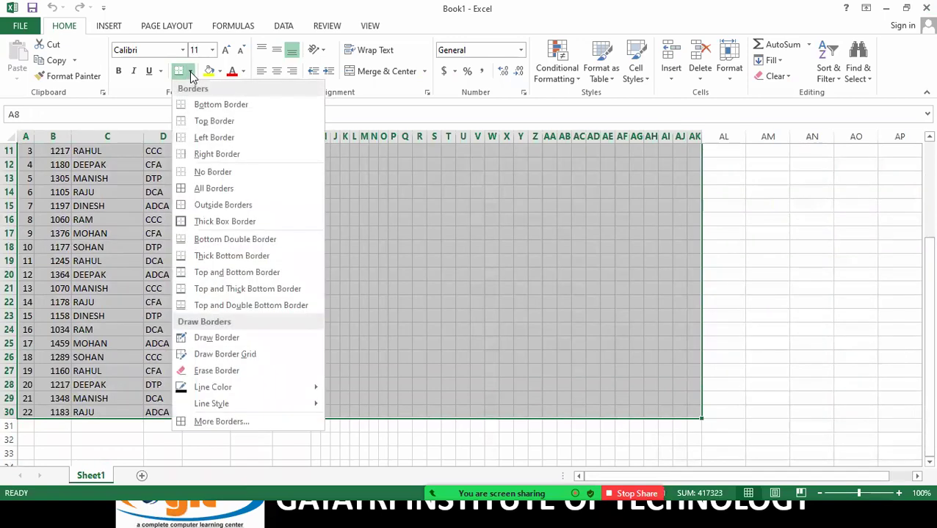
pyautogui.click(211, 193)
pyautogui.scroll(4, 213, 213)
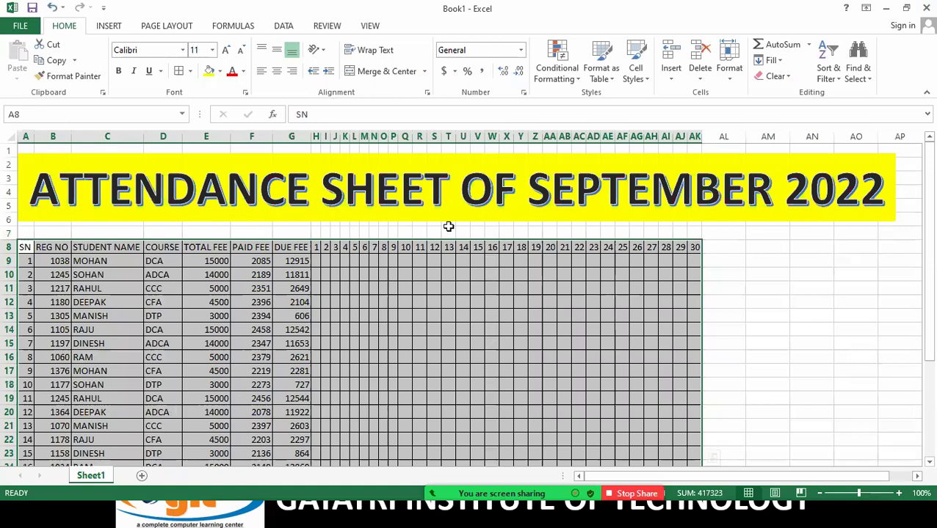
# - Make the grid text bold, italic and 12-point
pyautogui.click(119, 73)
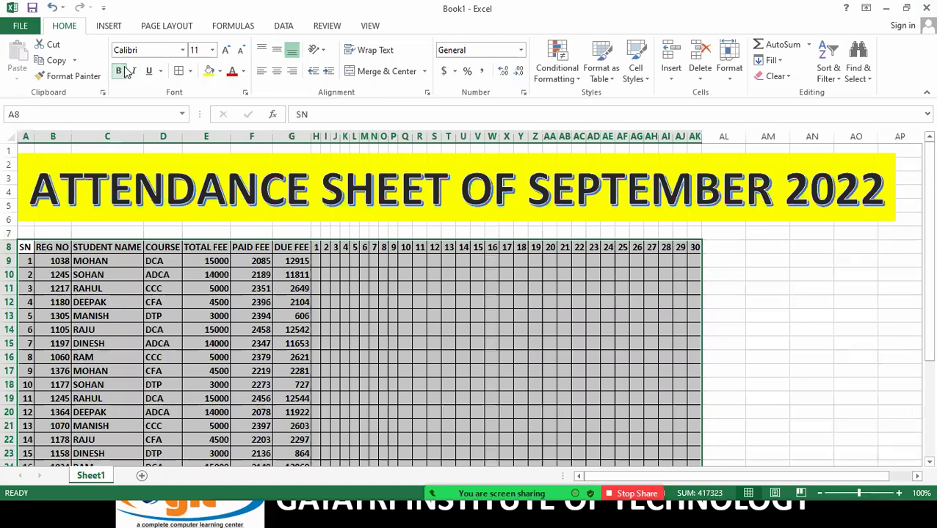
pyautogui.click(135, 76)
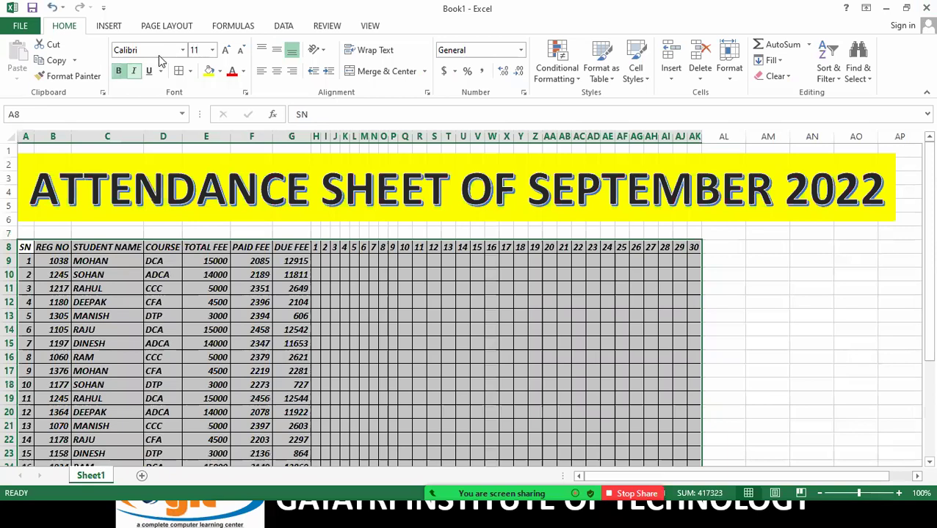
pyautogui.click(226, 52)
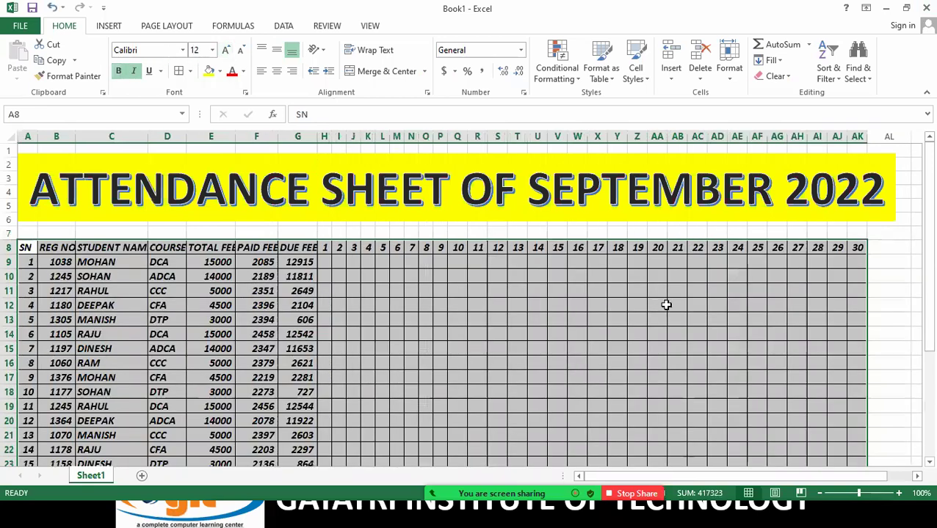
pyautogui.click(438, 314)
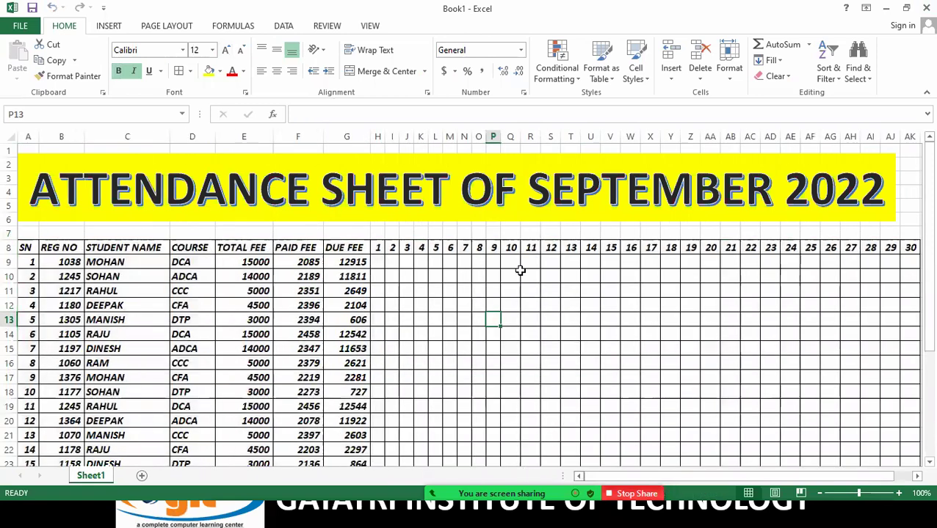
pyautogui.scroll(-3, 520, 270)
pyautogui.scroll(2, 520, 270)
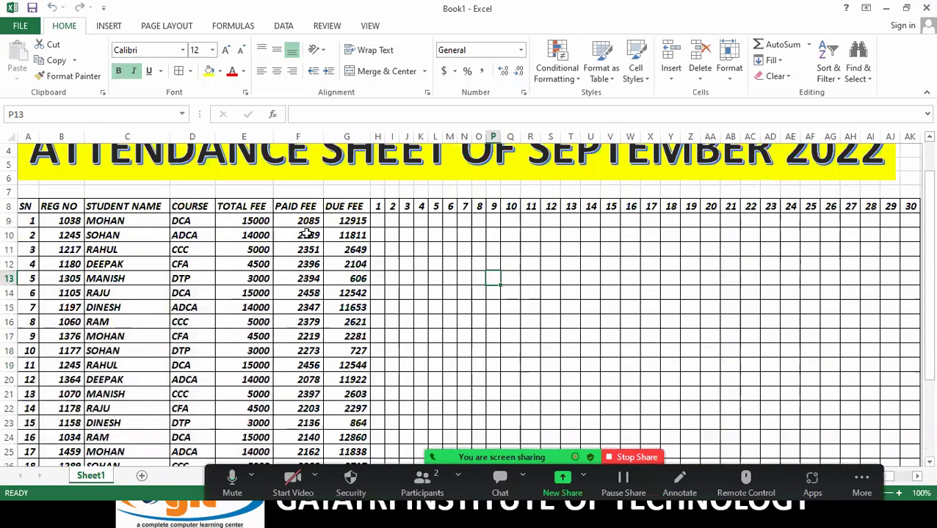
pyautogui.click(379, 219)
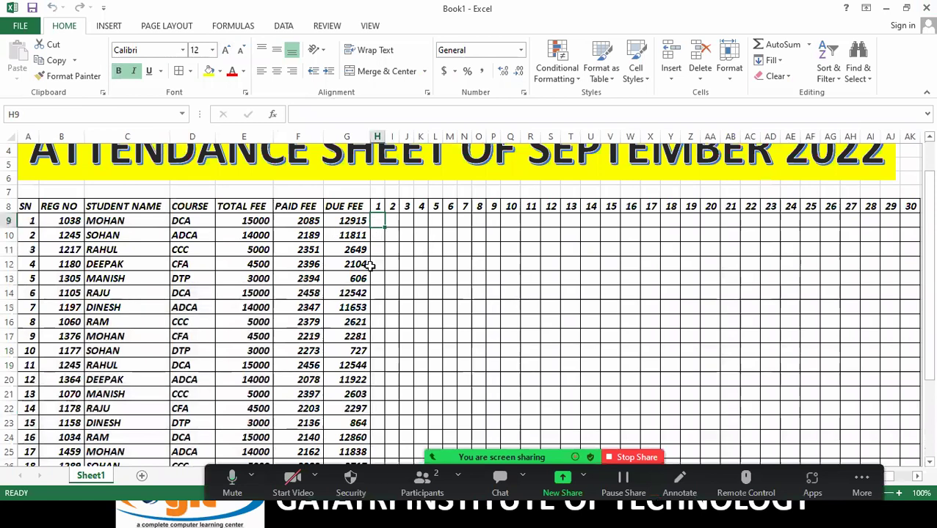
pyautogui.write('P')
pyautogui.press('Return')
pyautogui.write('P')
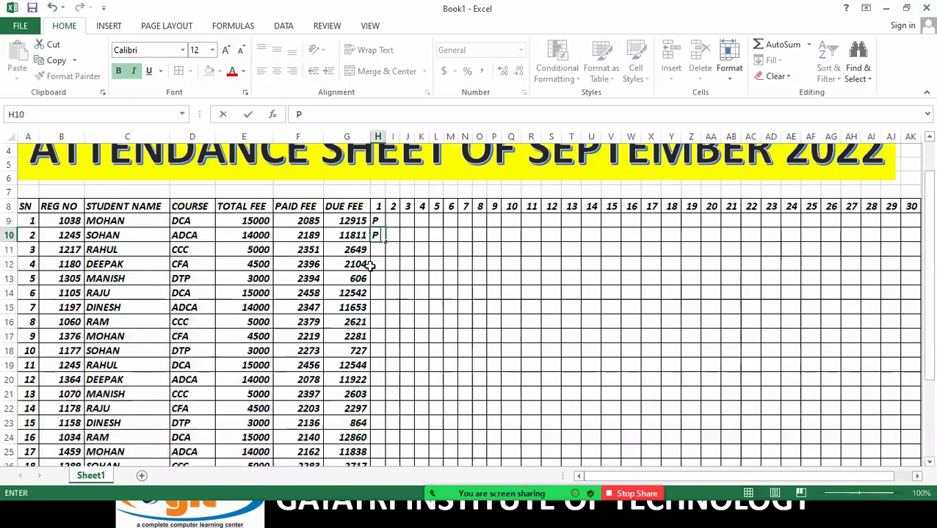
pyautogui.press('Return')
pyautogui.press('Up')
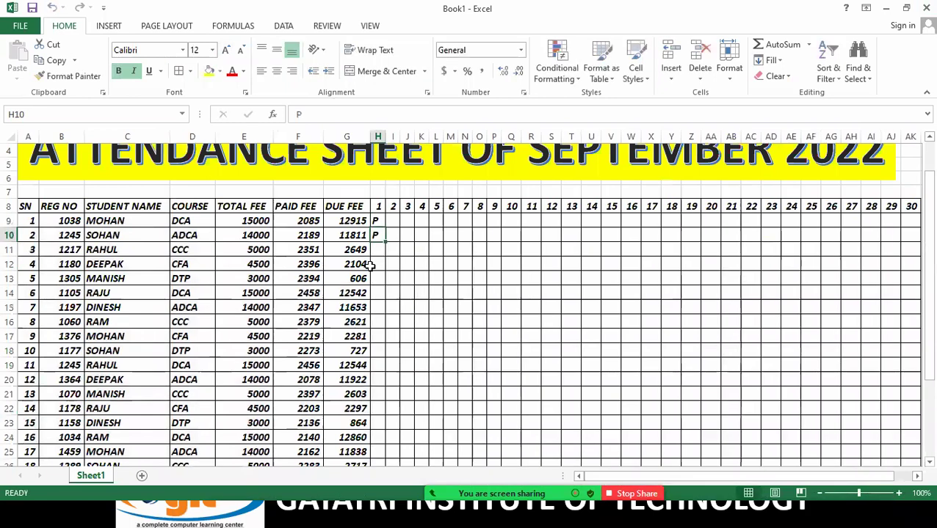
pyautogui.press('Delete')
pyautogui.press('Up')
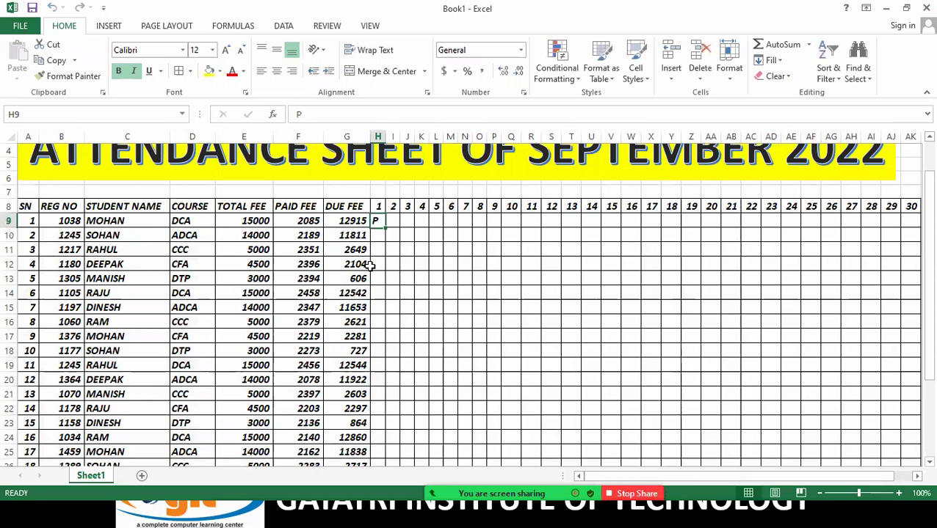
pyautogui.press('Delete')
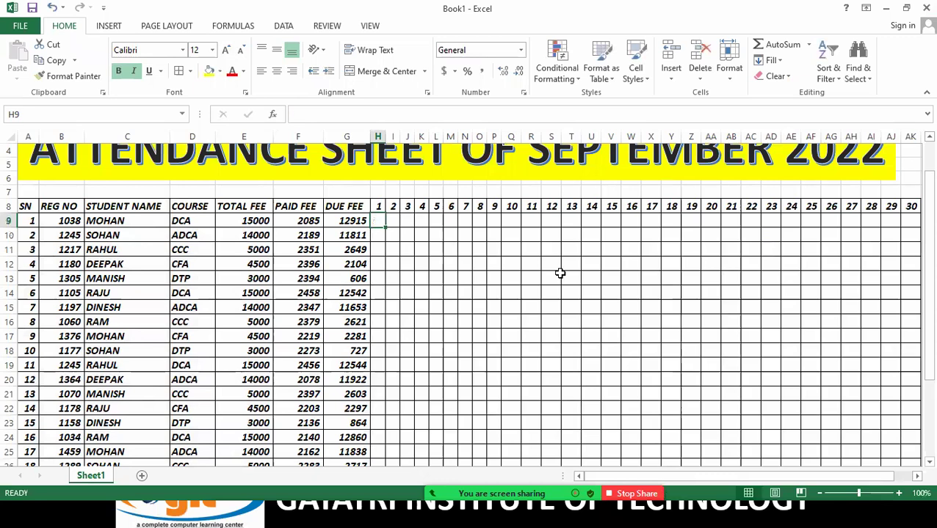
pyautogui.click(589, 278)
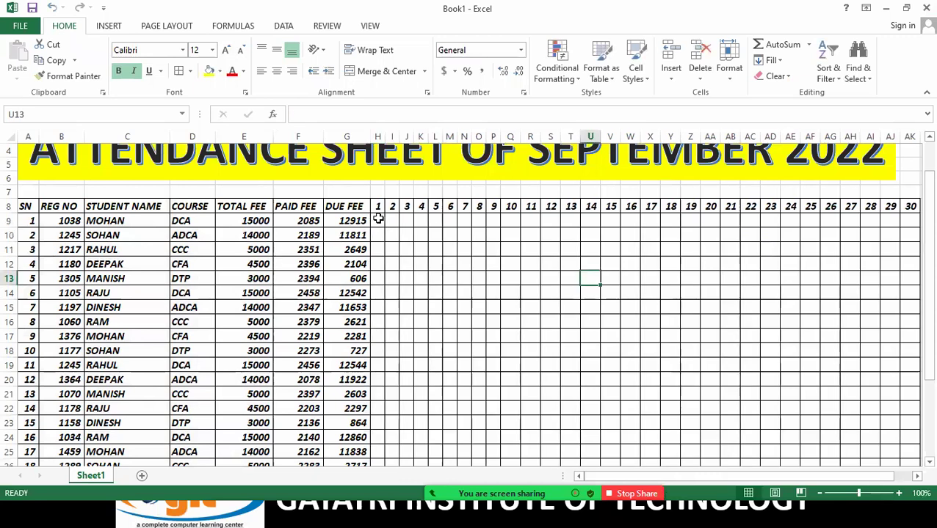
pyautogui.moveTo(377, 220); pyautogui.dragTo(496, 237)
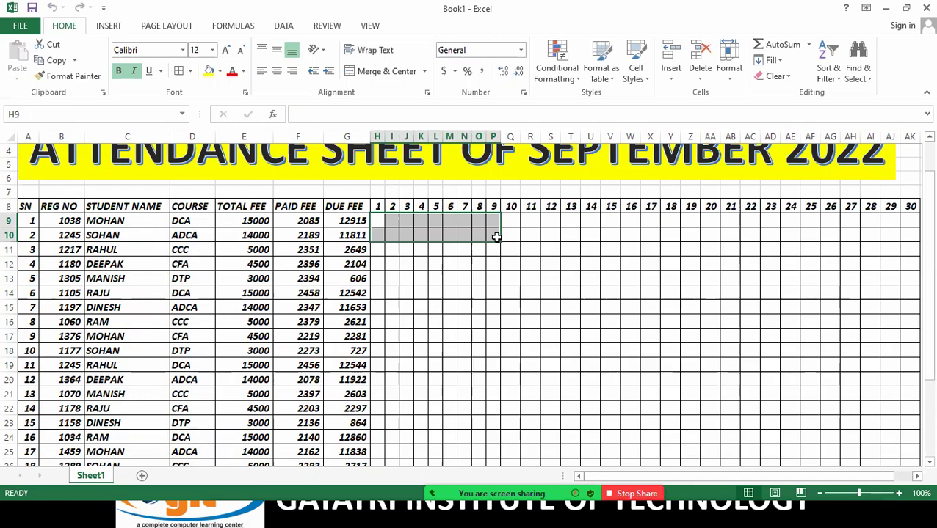
# - Select the day cells H9:AK30 for all 22 students across days 1–30
pyautogui.click(479, 263)
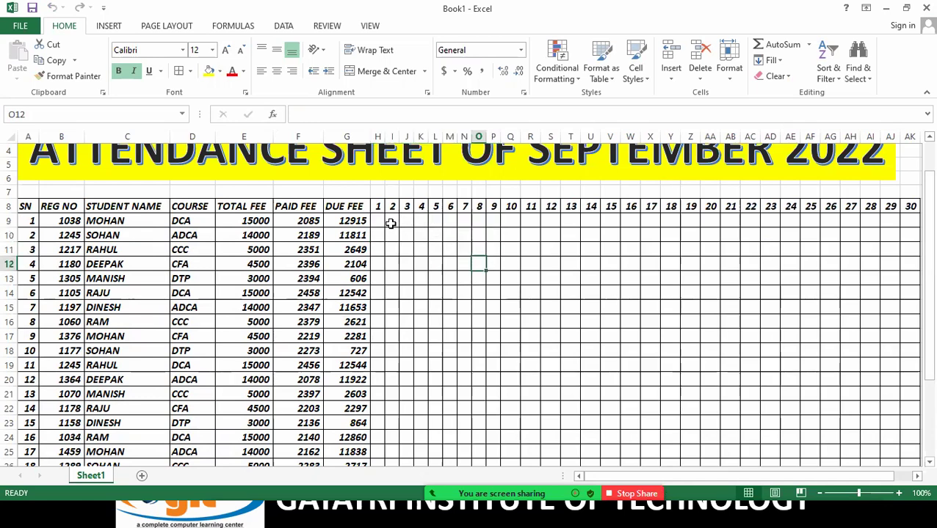
pyautogui.moveTo(378, 217)
pyautogui.mouseDown()
pyautogui.moveTo(872, 336)
pyautogui.moveTo(912, 459)
pyautogui.mouseUp()
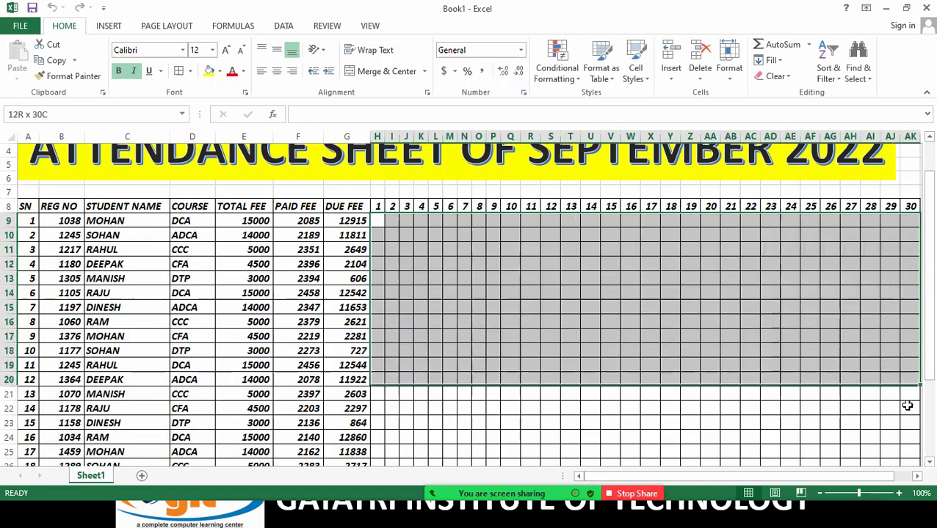
pyautogui.moveTo(912, 459)
pyautogui.mouseDown()
pyautogui.moveTo(858, 419)
pyautogui.moveTo(749, 426)
pyautogui.mouseUp()
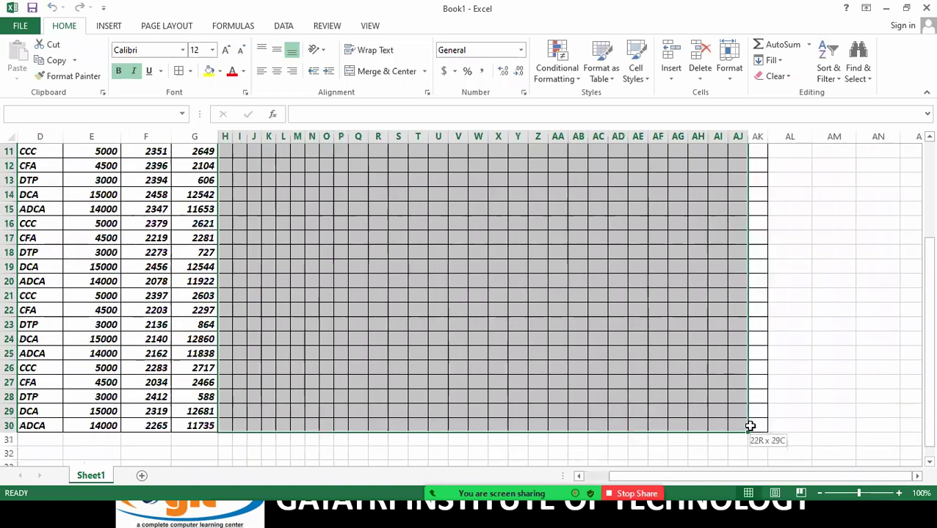
pyautogui.scroll(3, 529, 224)
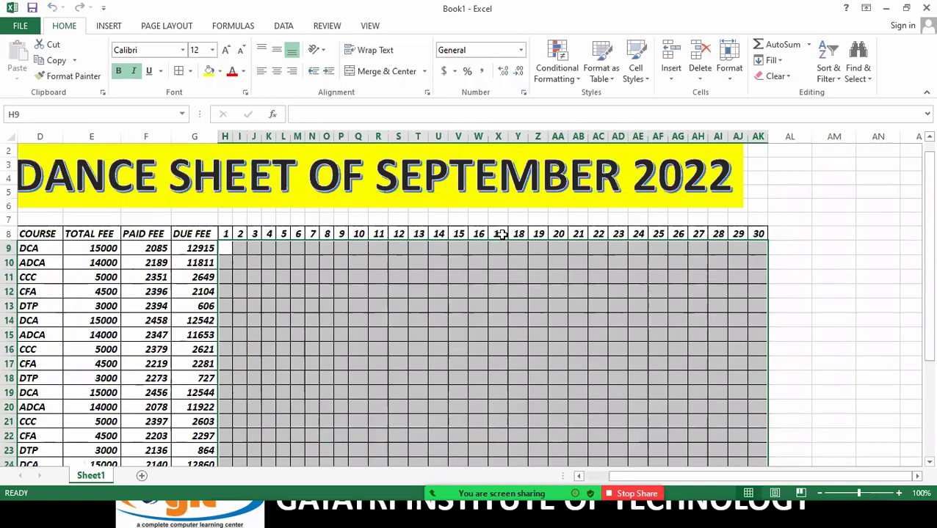
# - Start a Highlight Cells 'Equal To' rule for the value P
pyautogui.click(555, 66)
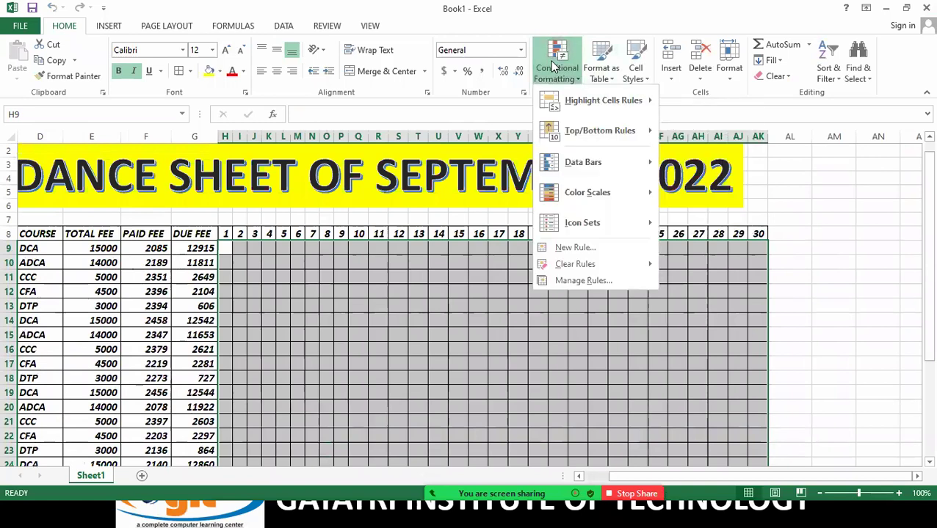
pyautogui.moveTo(586, 108)
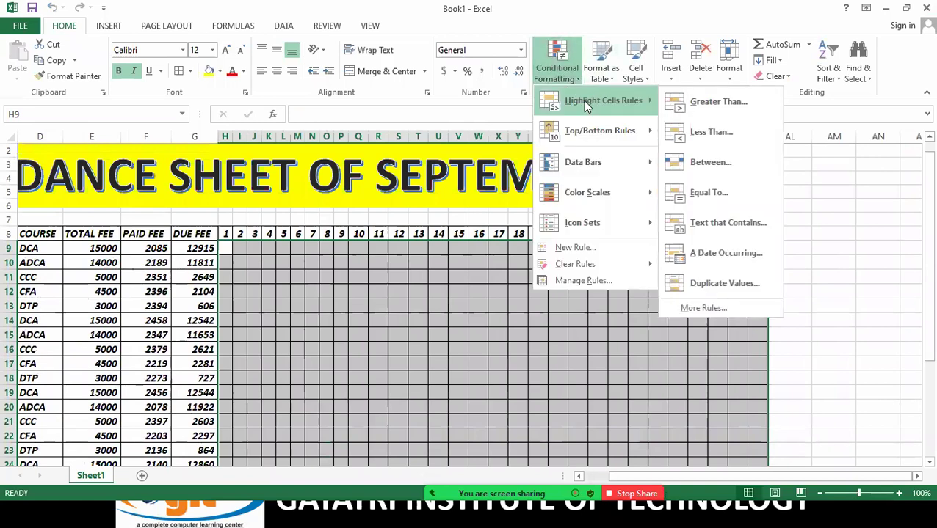
pyautogui.click(731, 192)
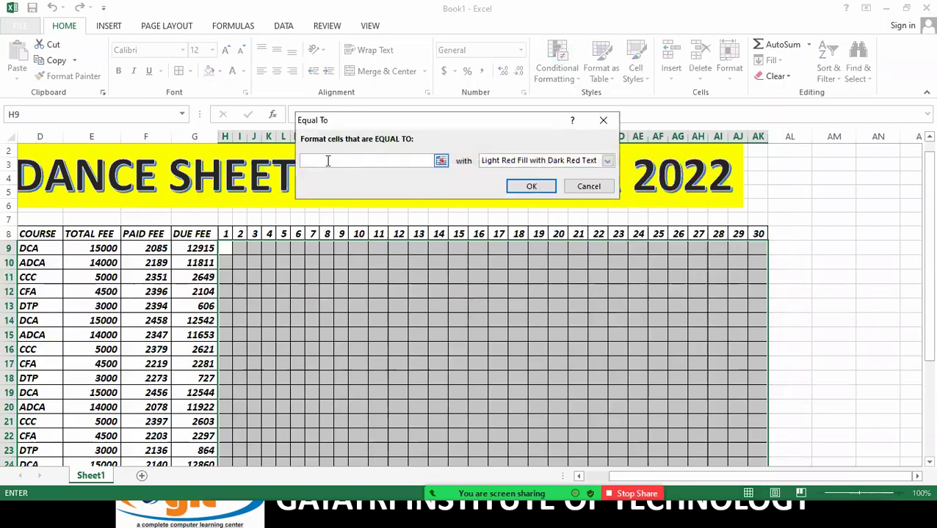
pyautogui.write('P')
# - Give the P rule a custom green fill with bold black text and apply it
pyautogui.click(607, 161)
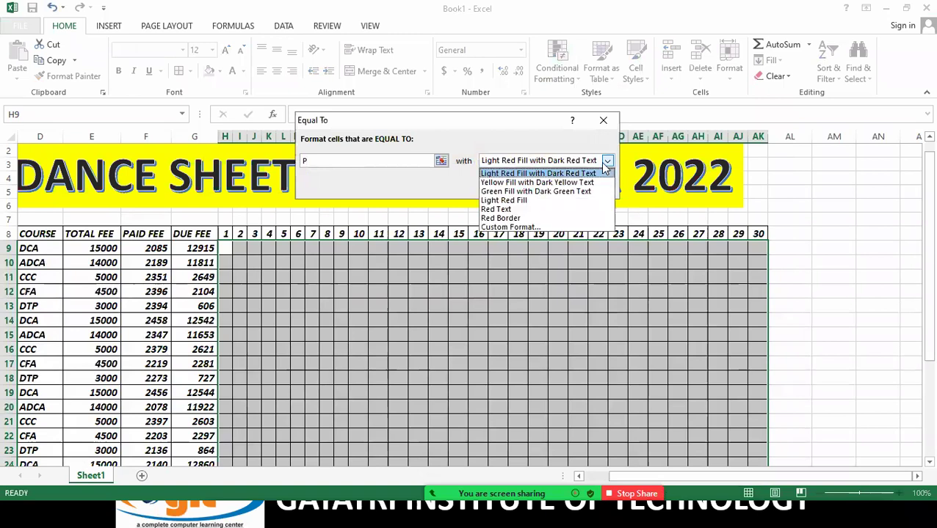
pyautogui.click(524, 228)
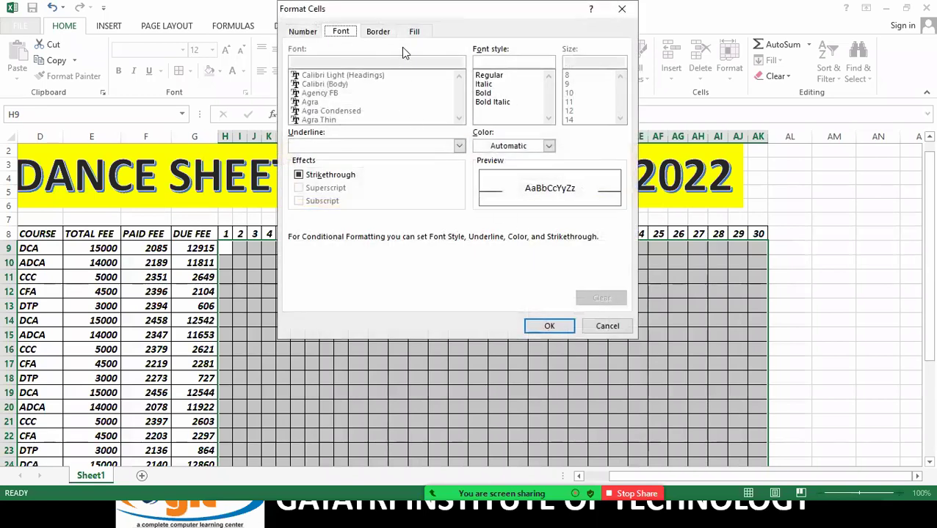
pyautogui.click(413, 32)
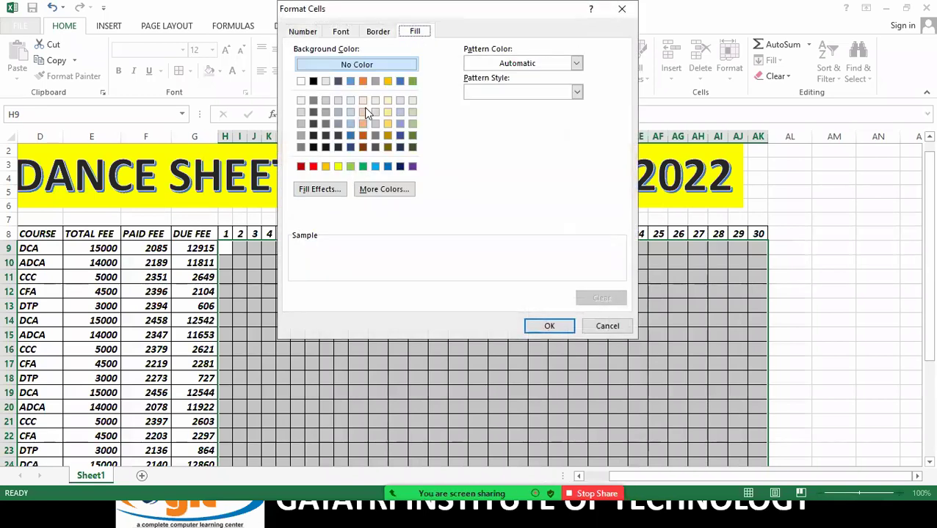
pyautogui.click(362, 166)
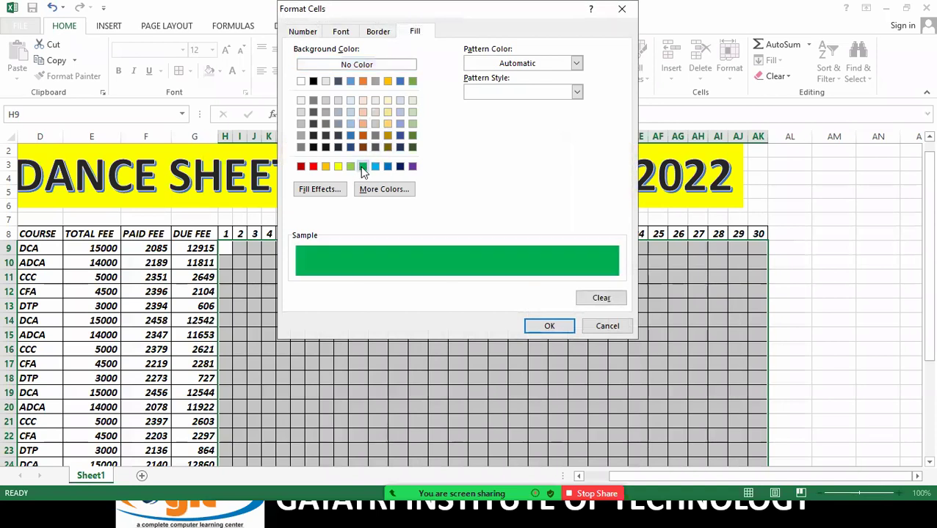
pyautogui.click(339, 32)
pyautogui.click(483, 94)
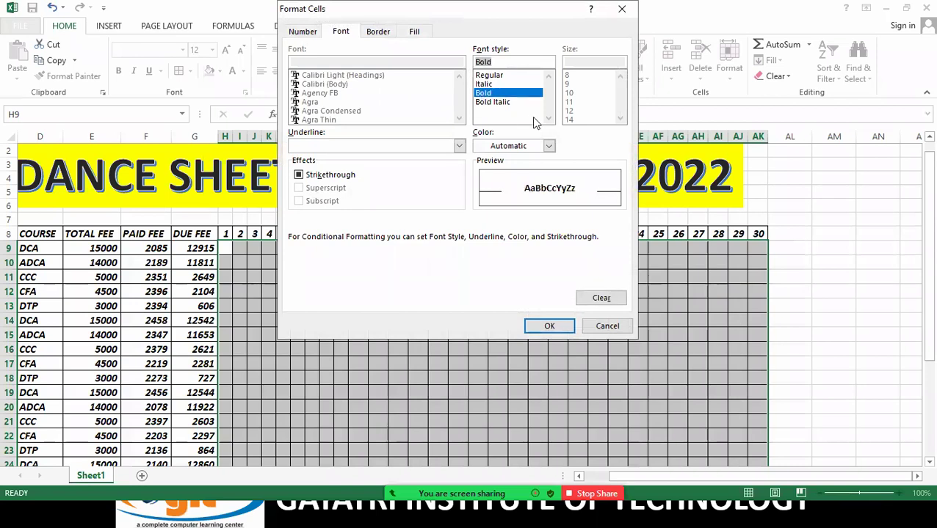
pyautogui.click(549, 147)
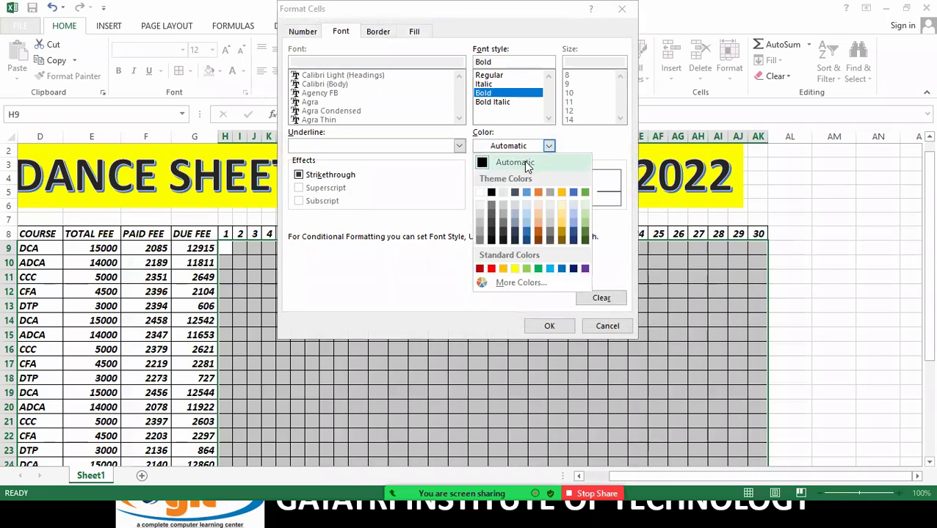
pyautogui.click(491, 193)
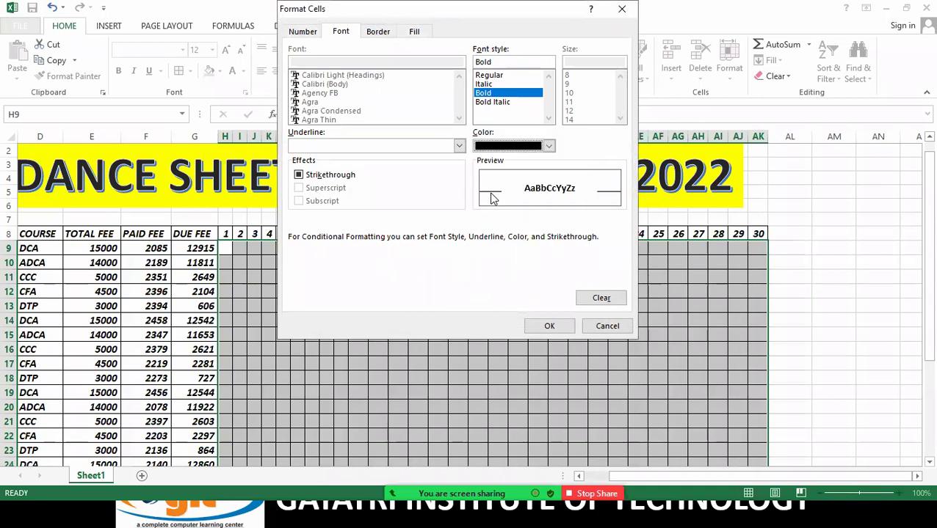
pyautogui.click(548, 327)
pyautogui.click(532, 187)
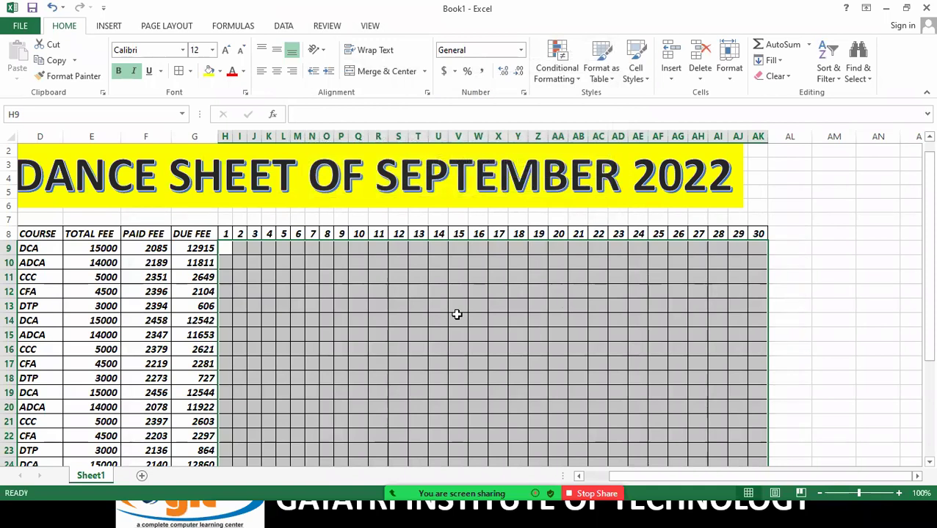
# - Start an 'Equal To' highlight rule for the value A
pyautogui.click(549, 80)
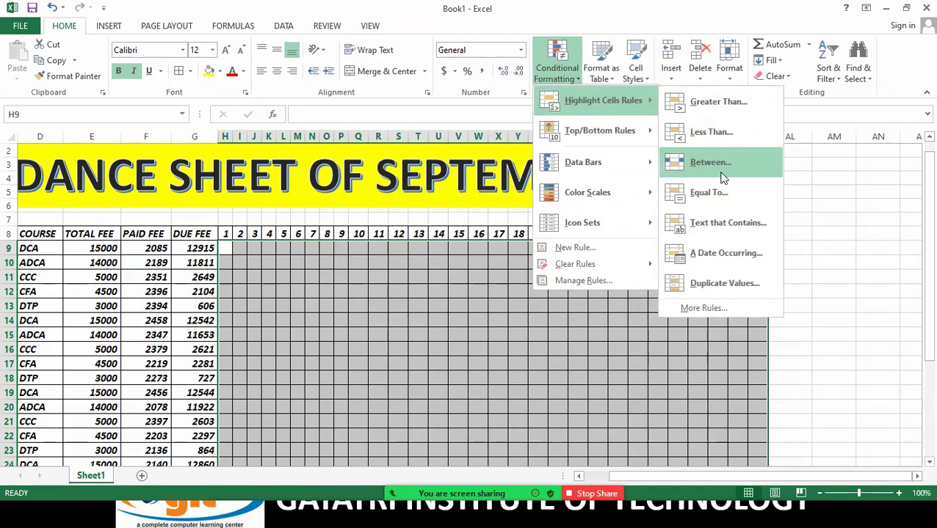
pyautogui.click(717, 184)
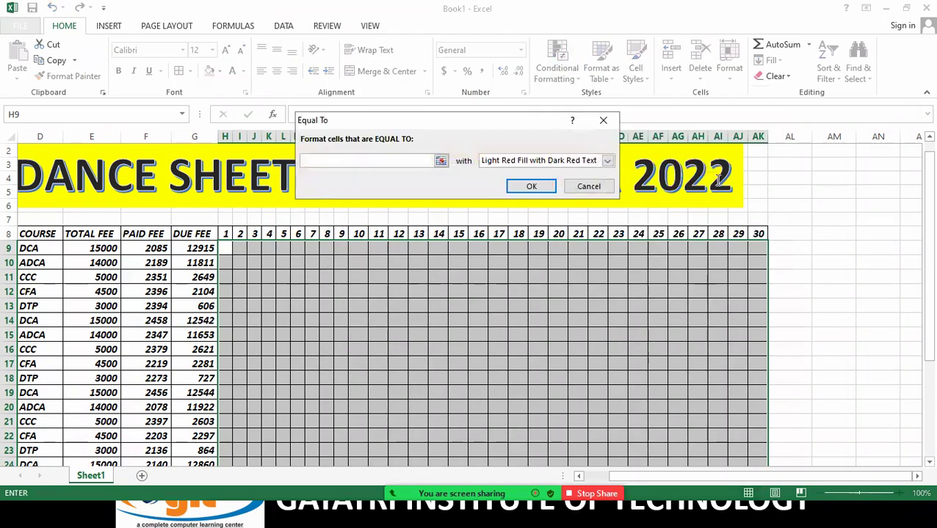
pyautogui.write('A')
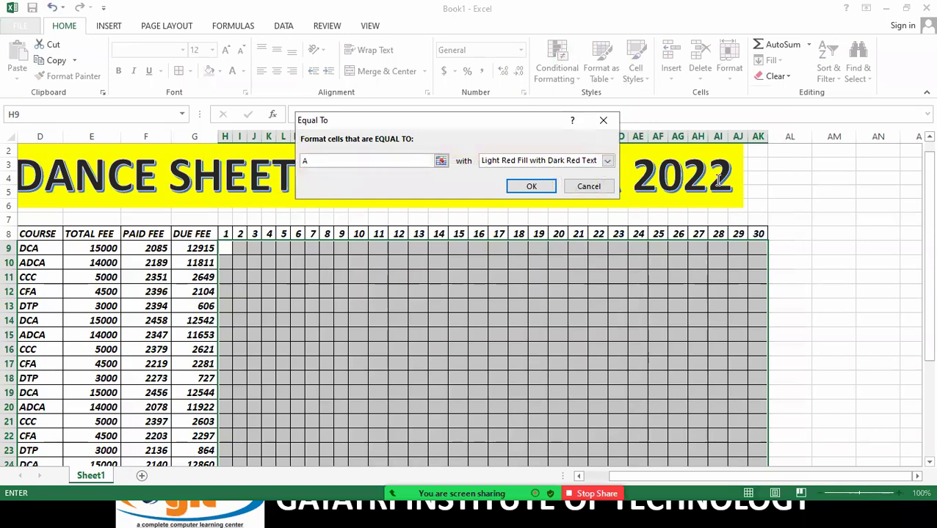
# - Give the A rule a custom red fill with bold black text and apply it
pyautogui.click(608, 162)
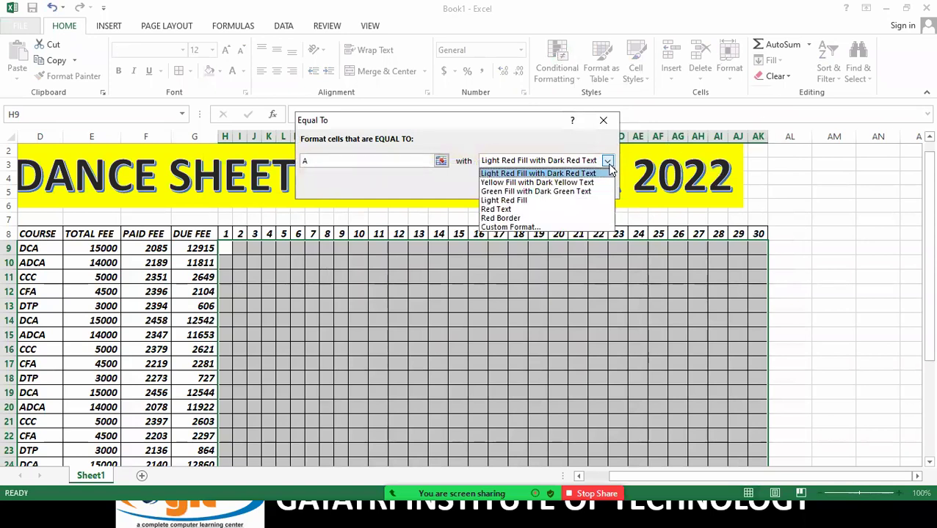
pyautogui.click(536, 227)
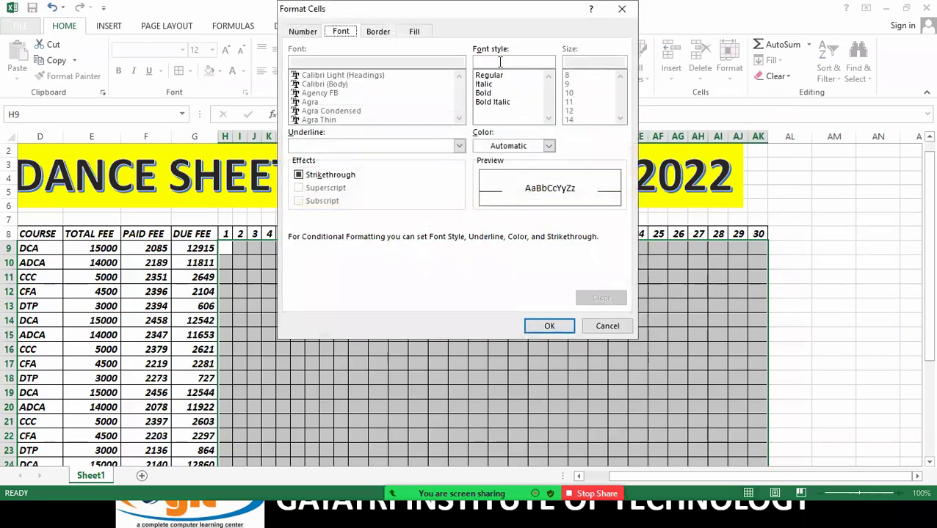
pyautogui.click(417, 31)
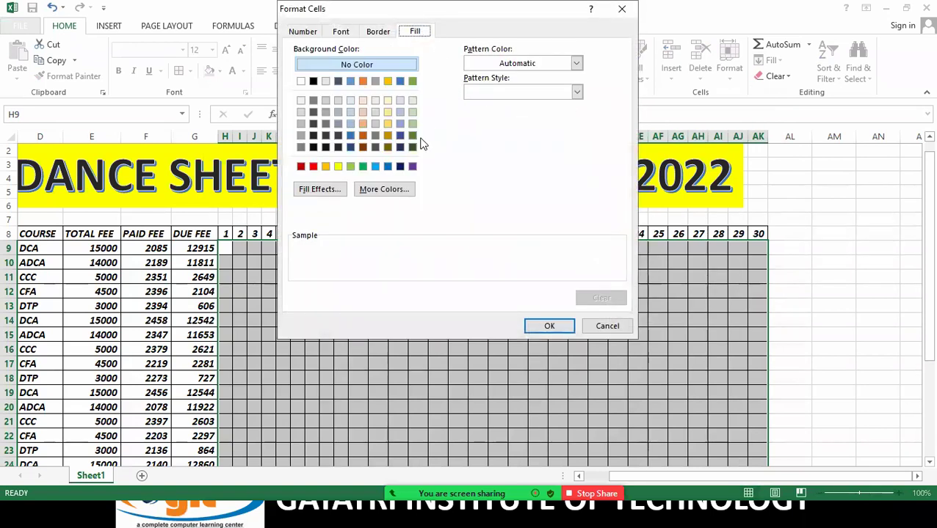
pyautogui.click(312, 167)
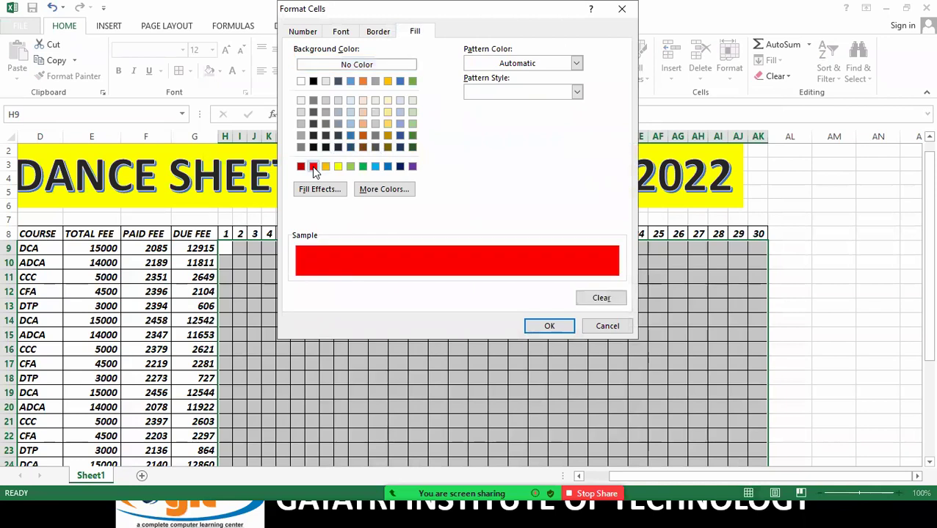
pyautogui.click(343, 36)
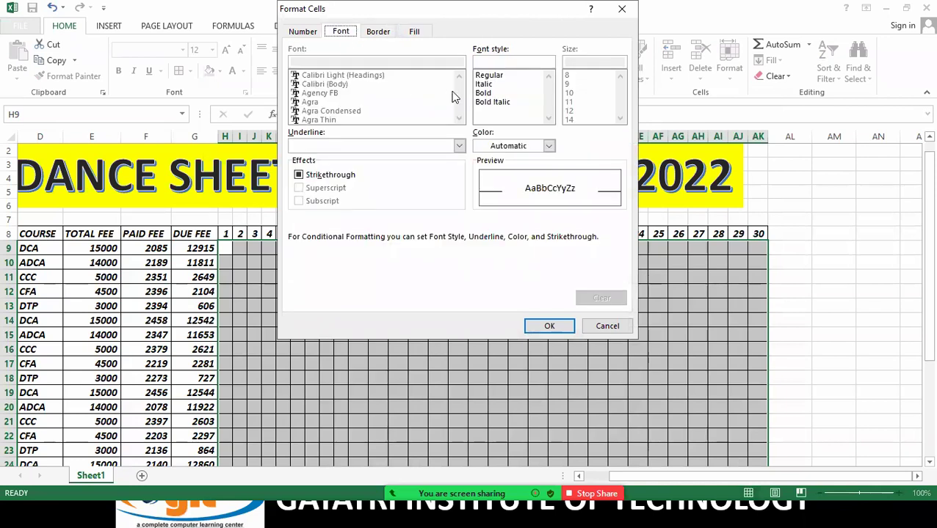
pyautogui.click(479, 94)
pyautogui.click(548, 145)
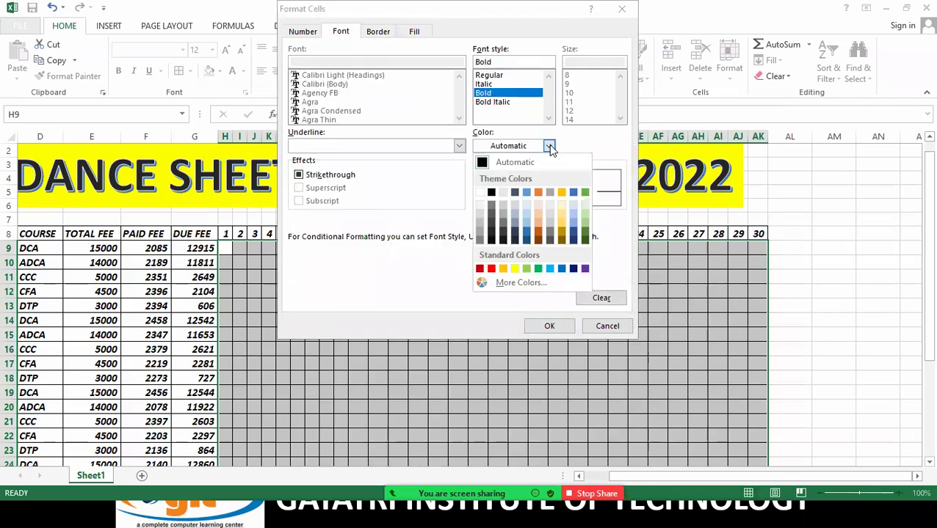
pyautogui.click(492, 193)
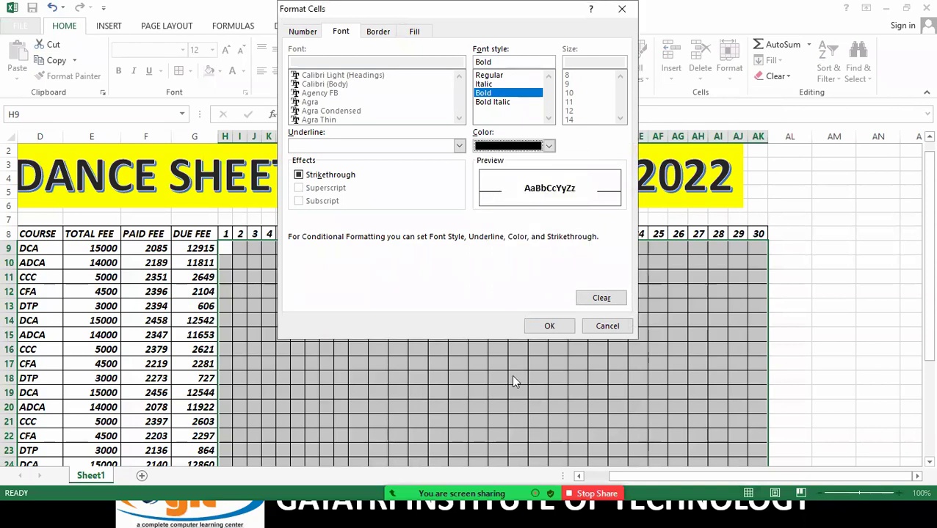
pyautogui.click(535, 327)
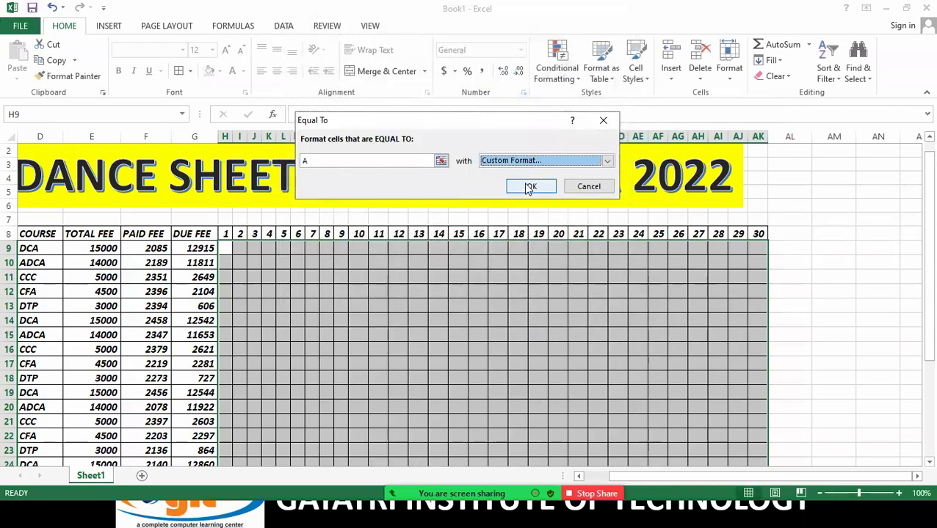
pyautogui.click(525, 188)
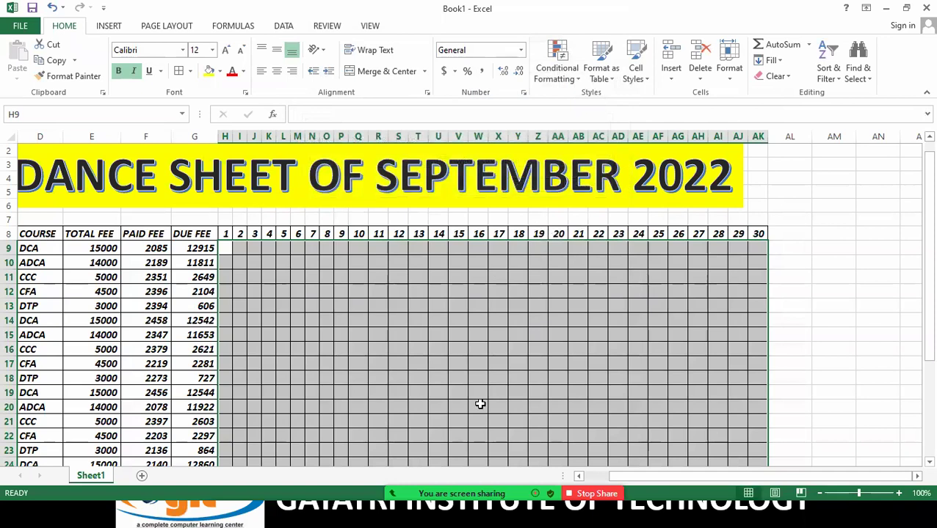
# - Start an 'Equal To' highlight rule for the value L
pyautogui.click(556, 65)
pyautogui.moveTo(577, 101)
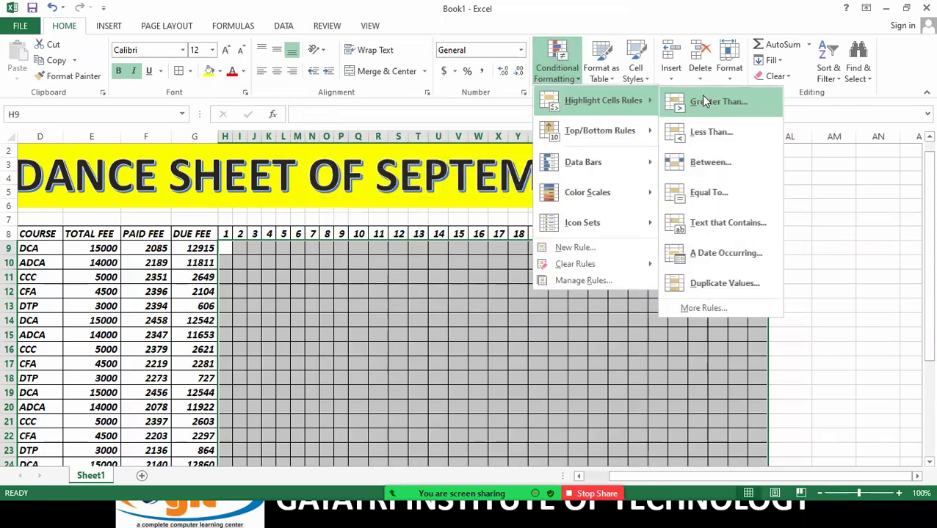
pyautogui.click(723, 198)
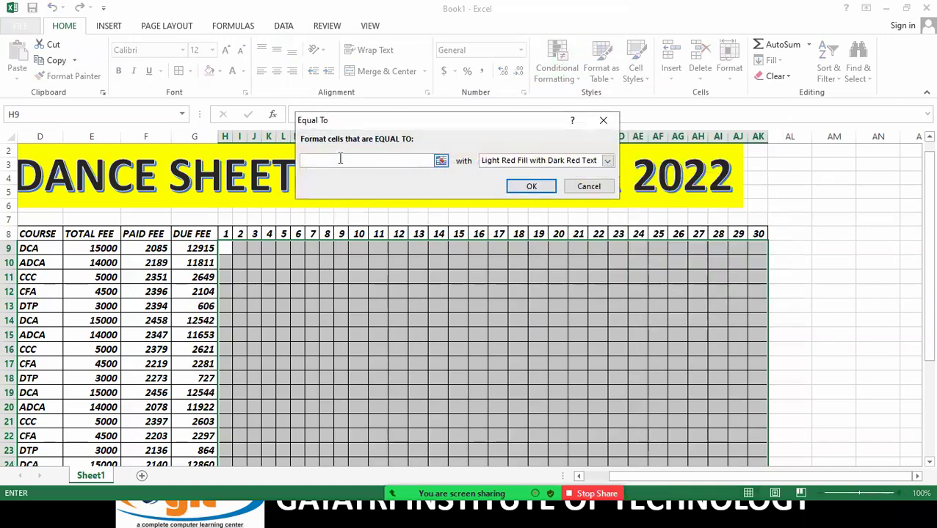
pyautogui.write('L')
# - Give the L rule a custom yellow fill with bold black text
pyautogui.click(607, 160)
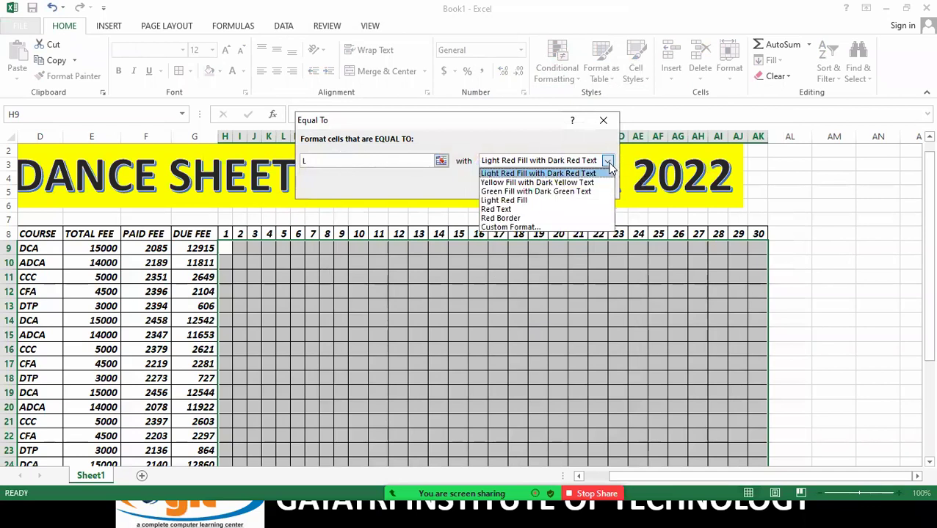
pyautogui.click(520, 229)
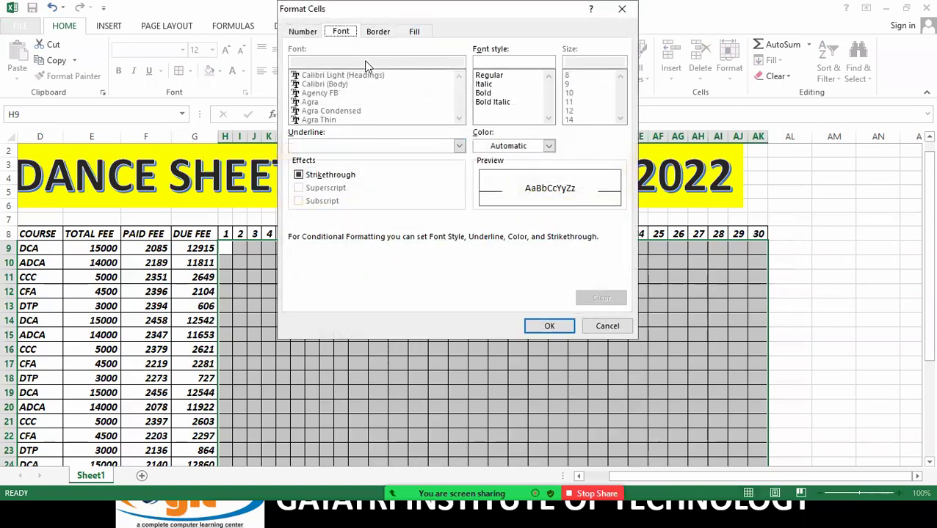
pyautogui.click(412, 34)
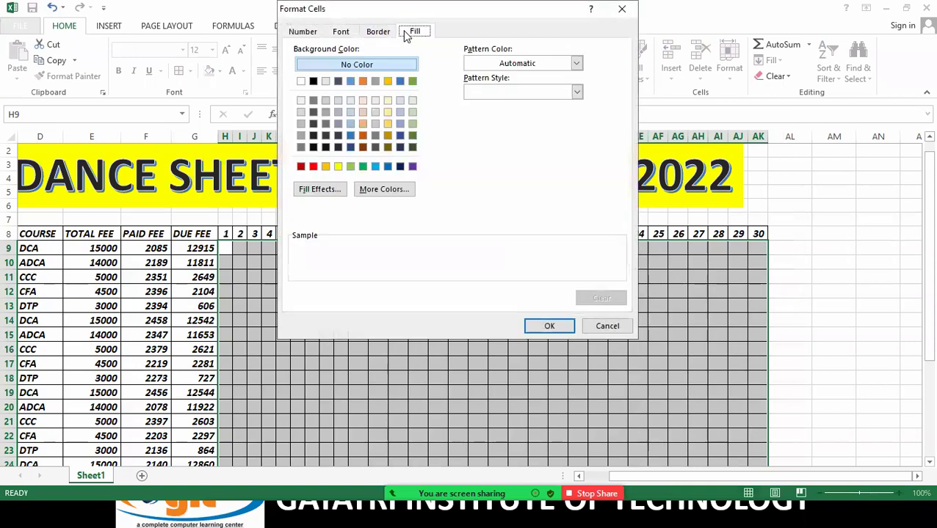
pyautogui.click(338, 167)
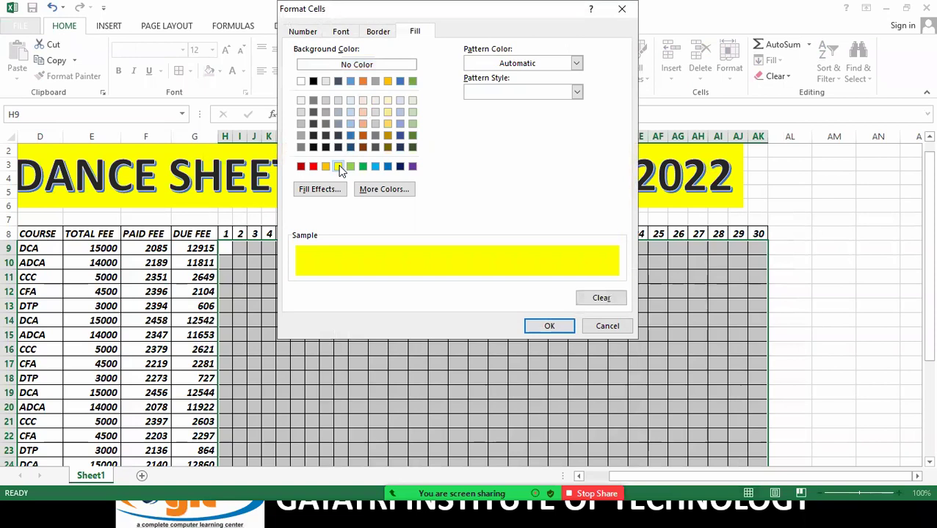
pyautogui.click(340, 33)
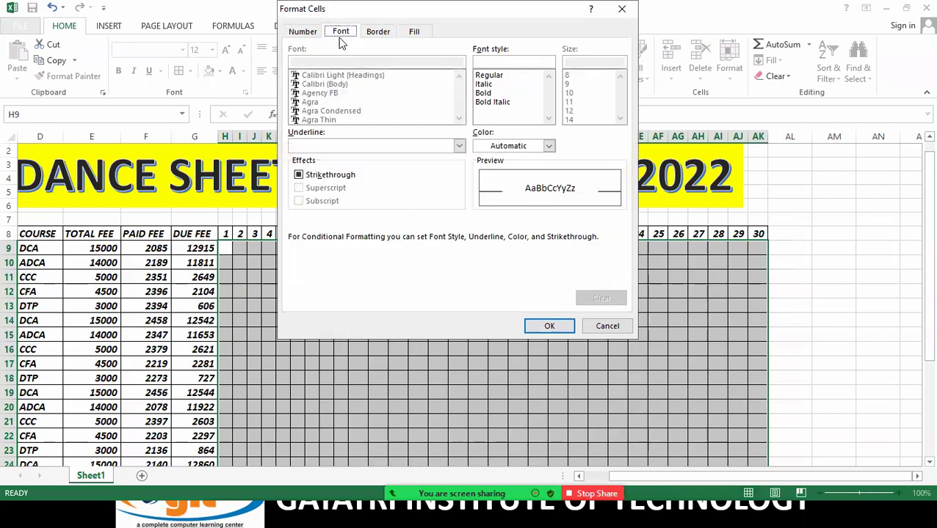
pyautogui.click(484, 94)
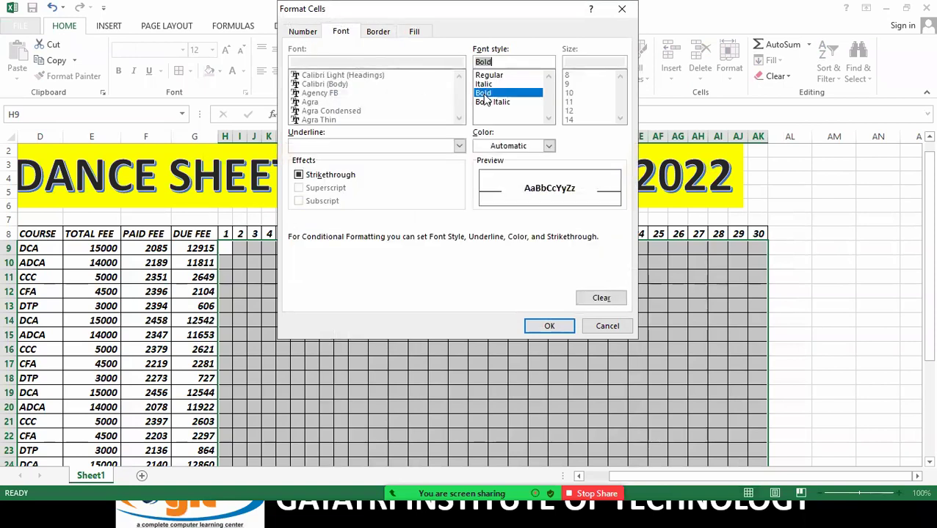
pyautogui.click(548, 145)
pyautogui.click(491, 193)
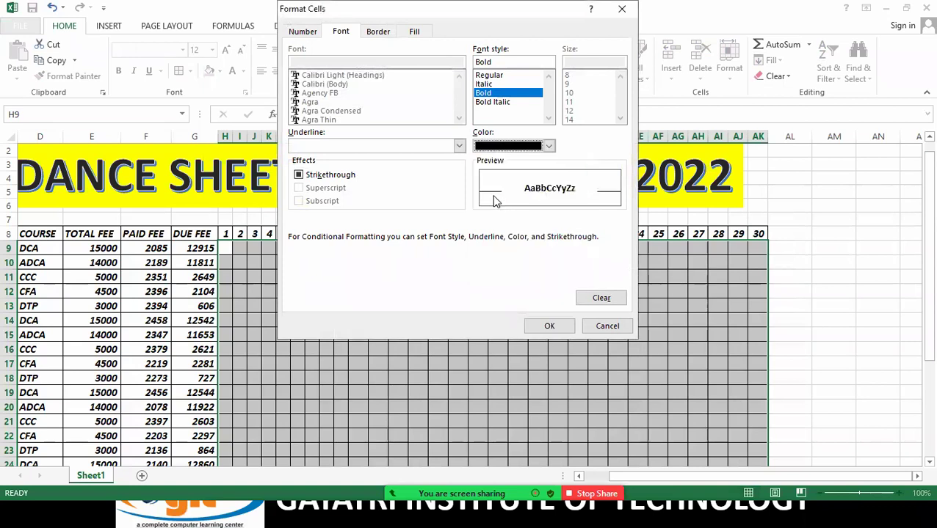
pyautogui.click(547, 327)
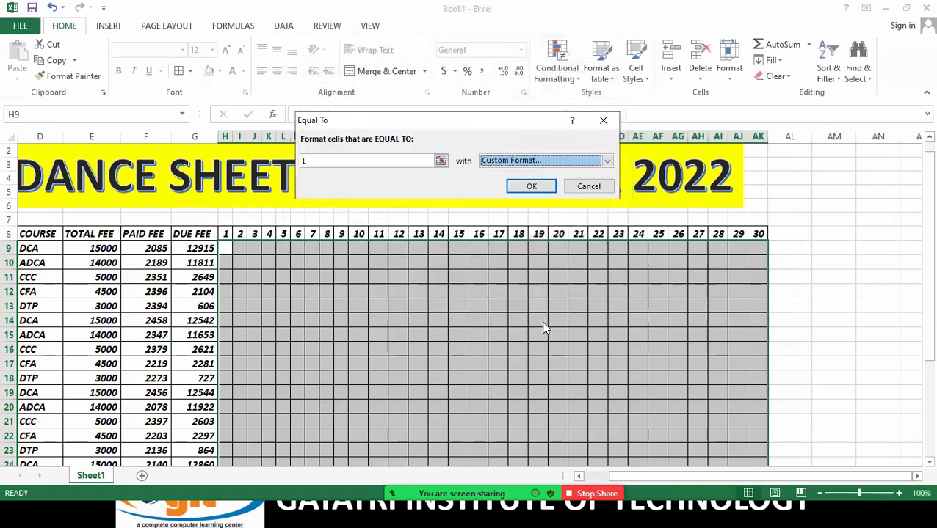
pyautogui.click(534, 186)
# - Apply the L rule, then mark day 1: P in H9:H17, A in H18:H23, L in H24:H28, P in H29:H30
pyautogui.click(534, 187)
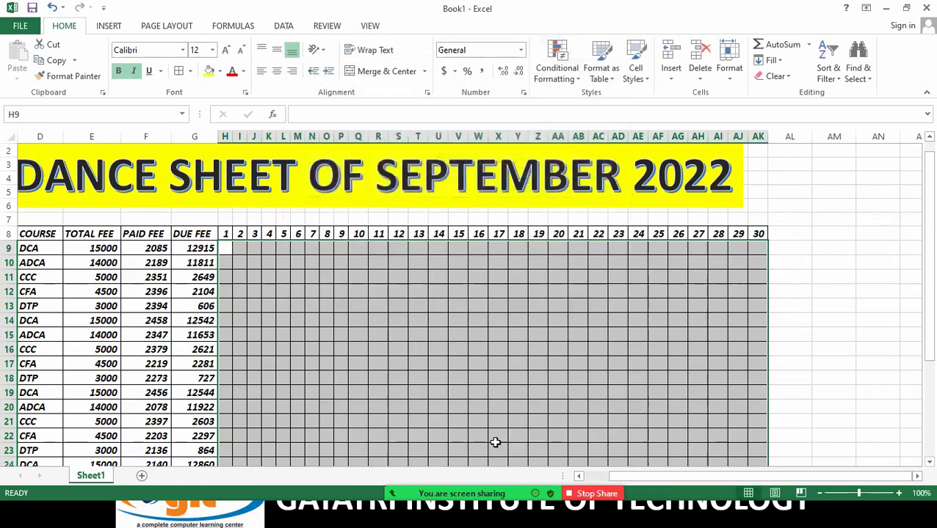
pyautogui.moveTo(606, 477); pyautogui.dragTo(576, 476)
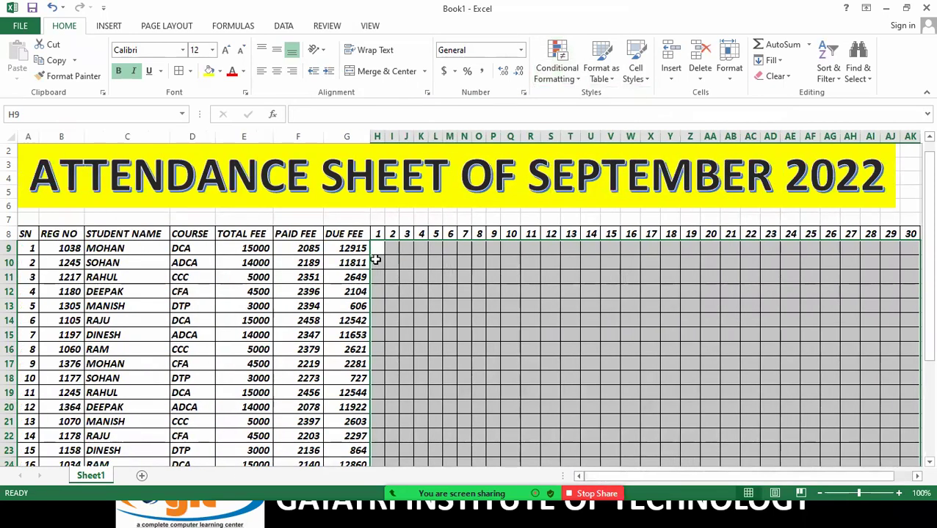
pyautogui.click(377, 248)
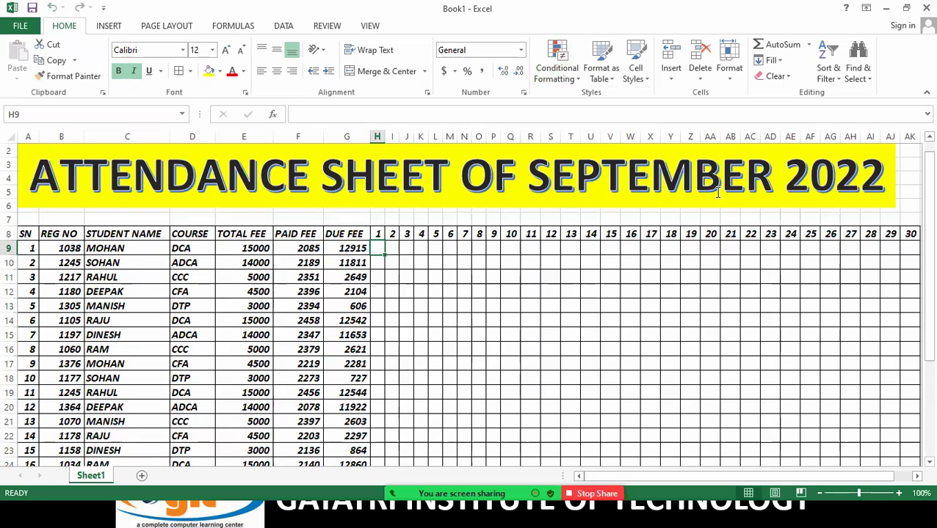
pyautogui.write('P')
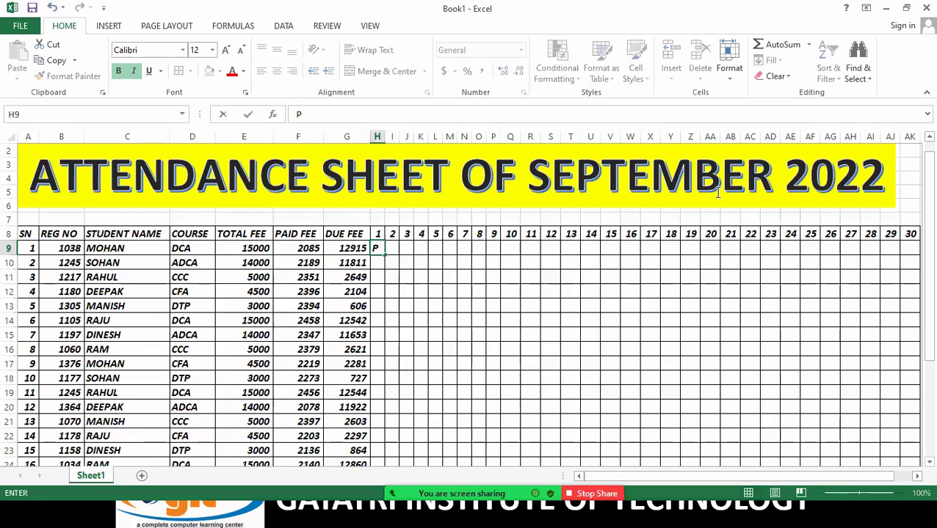
pyautogui.press('Return')
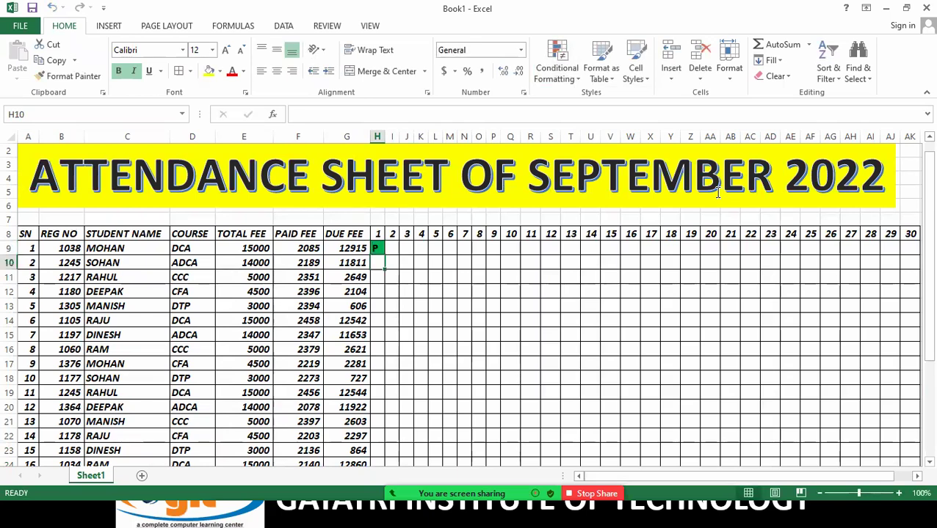
pyautogui.write('P')
pyautogui.press('Return')
pyautogui.write('P')
pyautogui.press('Return')
pyautogui.write('P')
pyautogui.press('Return')
pyautogui.write('P P P P P')
pyautogui.press('Return')
pyautogui.write('A')
pyautogui.press('Return')
pyautogui.write('A')
pyautogui.press('Return')
pyautogui.write('A A A')
pyautogui.press('Return')
pyautogui.write('A')
pyautogui.press('Return')
pyautogui.write('L')
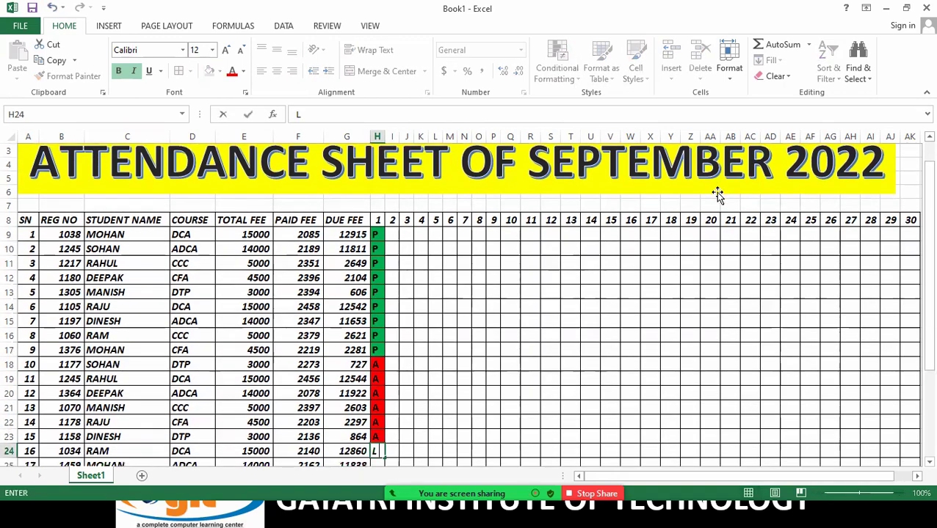
pyautogui.press('Return')
pyautogui.write('L')
pyautogui.press('Return')
pyautogui.write('L')
pyautogui.press('Return')
pyautogui.write('L')
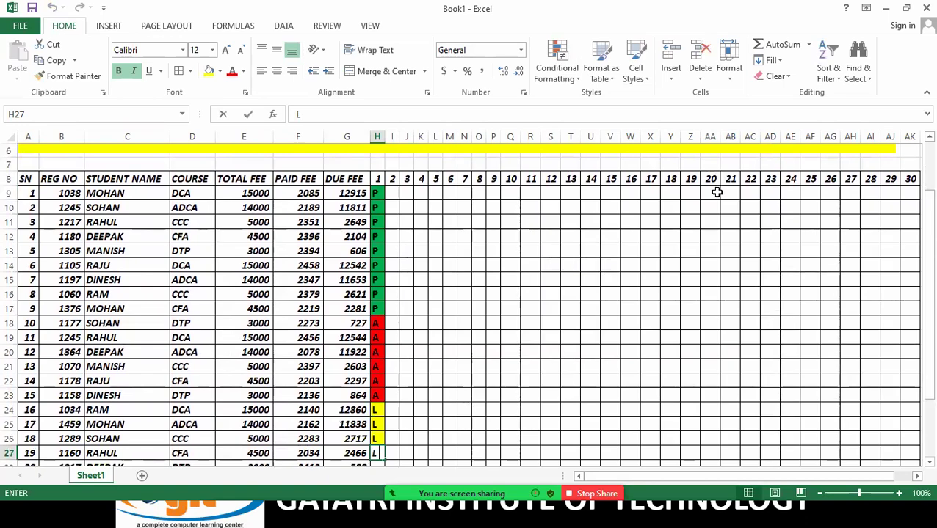
pyautogui.press('Return')
pyautogui.write('L')
pyautogui.press('Return')
pyautogui.write('P')
pyautogui.press('Return')
pyautogui.write('P')
pyautogui.press('Tab')
# - Fill day 2 in column I with P for every student except two A absences
pyautogui.press('Up')
pyautogui.press('Up')
pyautogui.press('Up')
pyautogui.press('Up')
pyautogui.press('Up')
pyautogui.press('Up')
pyautogui.press('Up')
pyautogui.press('Down')
pyautogui.press('Down')
pyautogui.write('P')
pyautogui.press('Return')
pyautogui.write('P')
pyautogui.press('Return')
pyautogui.write('P')
pyautogui.press('Return')
pyautogui.write('P P')
pyautogui.press('Return')
pyautogui.write('P')
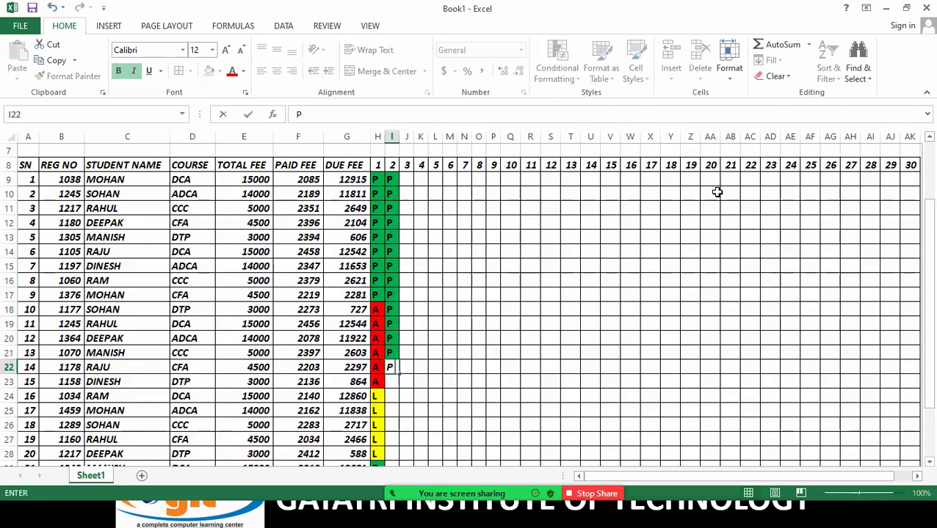
pyautogui.write(' P P P P P P P P P P')
pyautogui.press('Return')
pyautogui.write('P ')
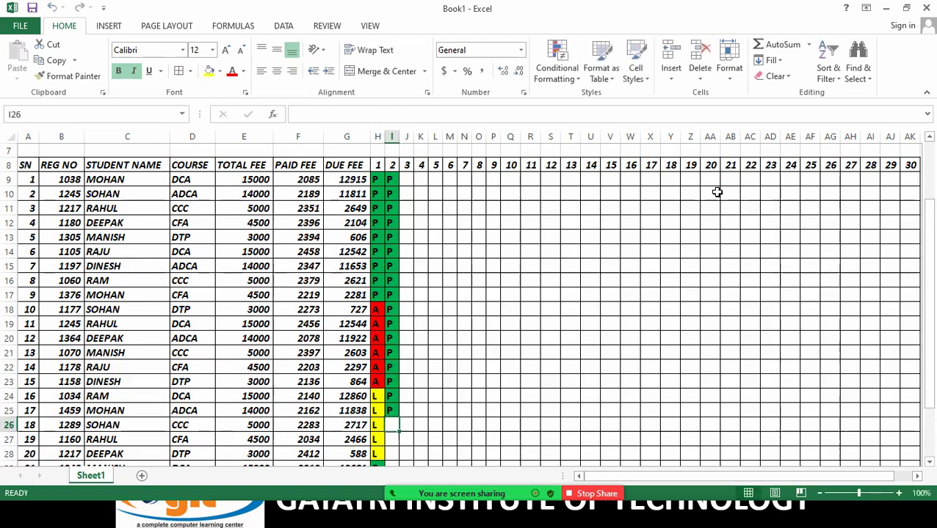
pyautogui.write('A')
pyautogui.press('Return')
pyautogui.write('A')
pyautogui.press('Return')
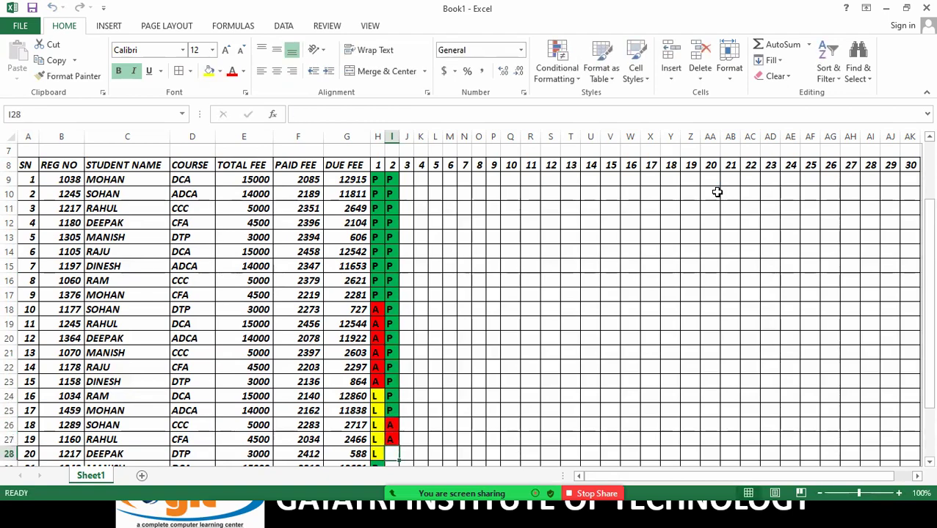
pyautogui.write('P P PP')
pyautogui.press('Return')
# - Delete the stray P in I31 and correct PP in I30 to P
pyautogui.write('PP')
pyautogui.press('Up')
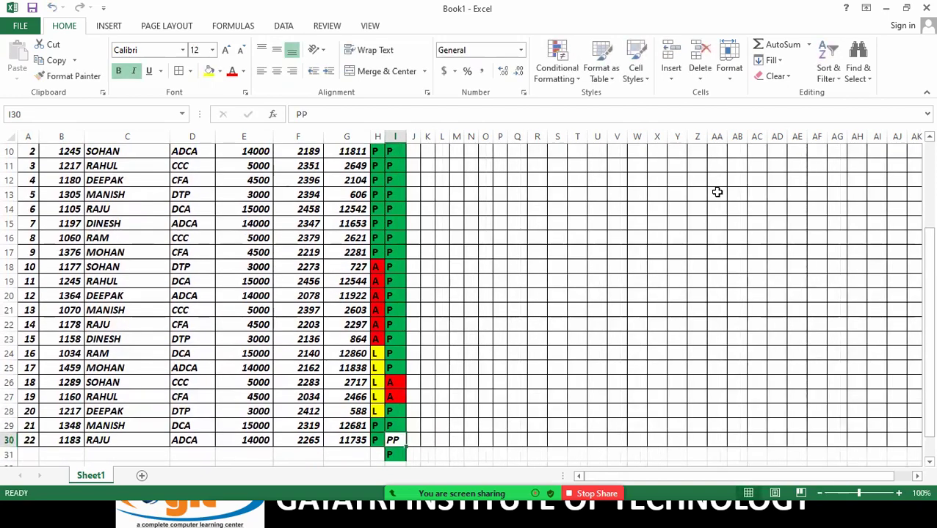
pyautogui.press('Down')
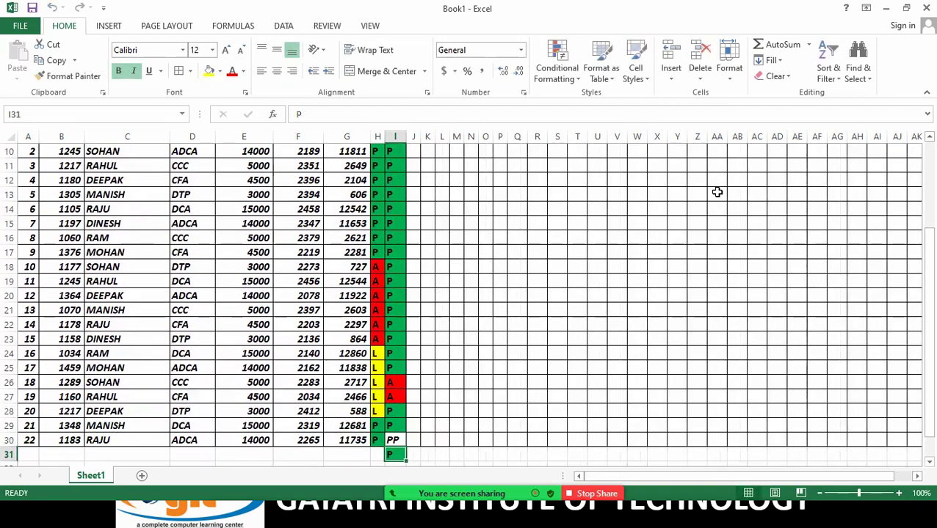
pyautogui.press('Delete')
pyautogui.press('Up')
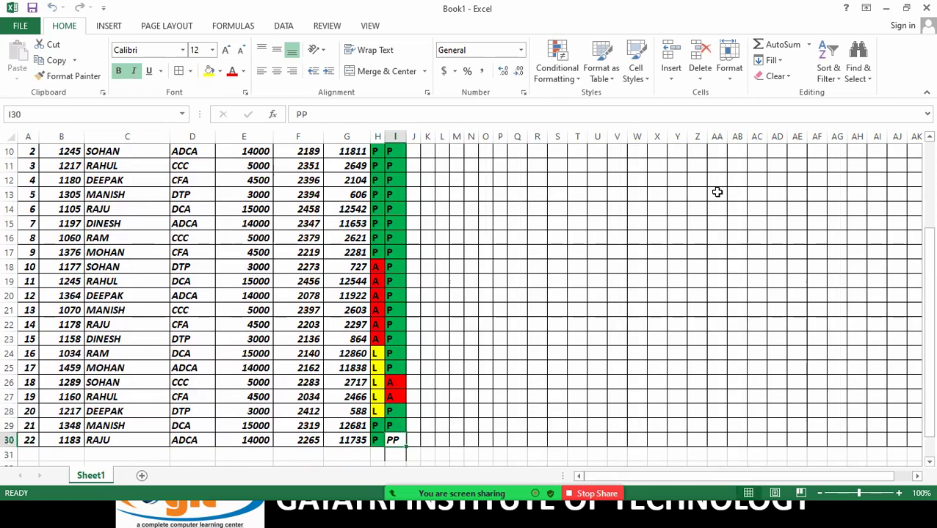
pyautogui.write('P')
pyautogui.press('Return')
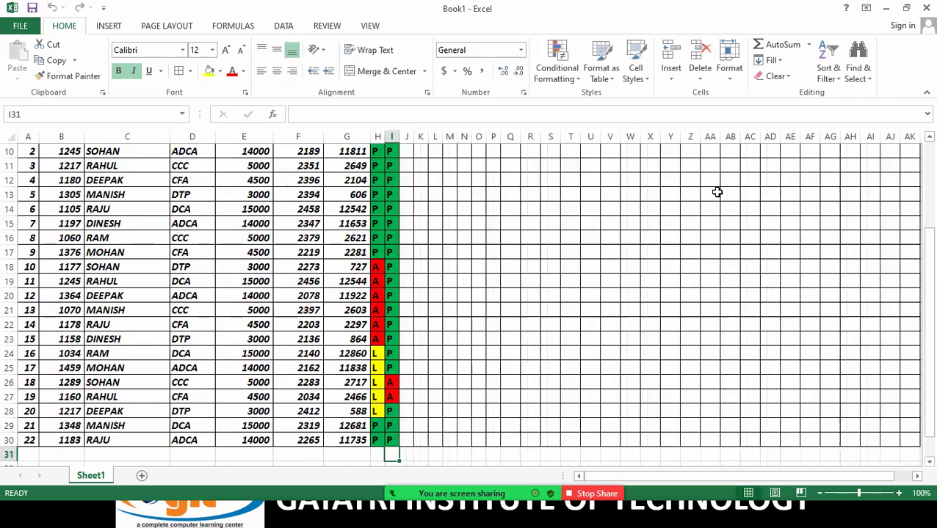
pyautogui.press('Up')
pyautogui.press('Right')
pyautogui.press('Up')
pyautogui.press('Up')
pyautogui.press('Up')
pyautogui.press('Up')
pyautogui.press('Up')
pyautogui.press('Up')
pyautogui.press('Up')
pyautogui.press('Up')
pyautogui.press('Up')
pyautogui.press('Right')
pyautogui.press('Right')
pyautogui.write('P')
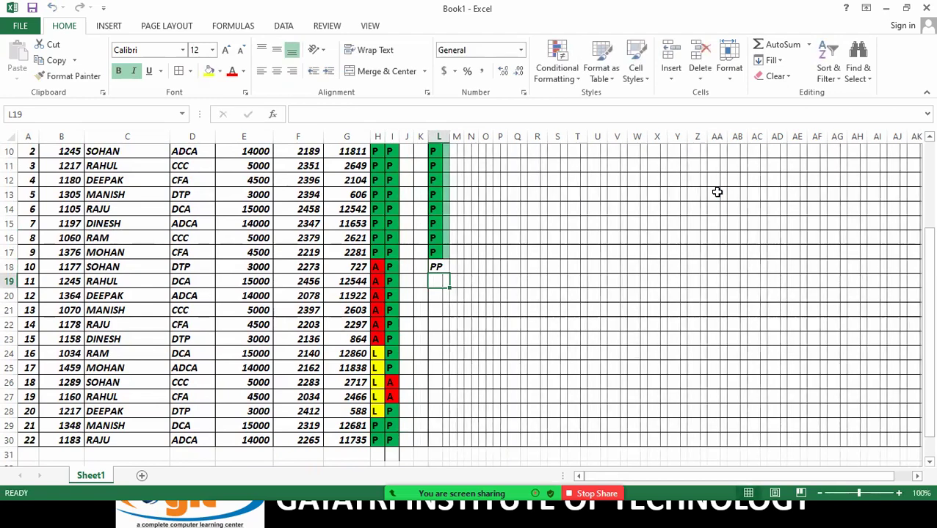
pyautogui.write(' P P P P P P P PP A A A A')
pyautogui.press('Return')
pyautogui.write('A')
pyautogui.press('Return')
pyautogui.write('A')
pyautogui.press('Return')
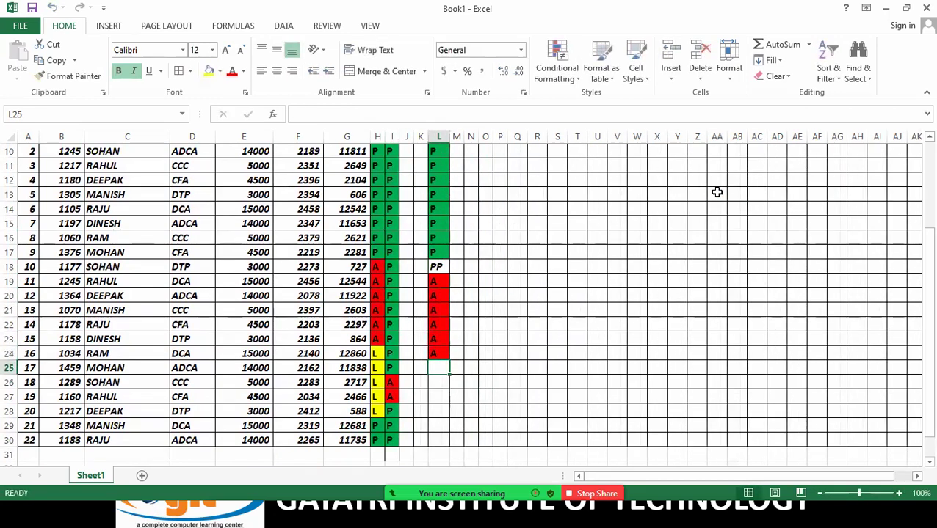
pyautogui.scroll(2, 517, 247)
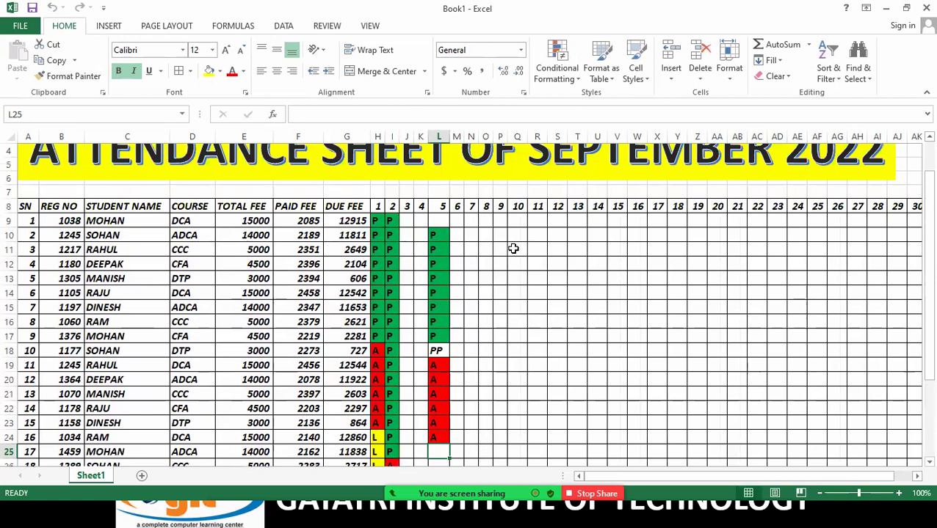
pyautogui.click(444, 220)
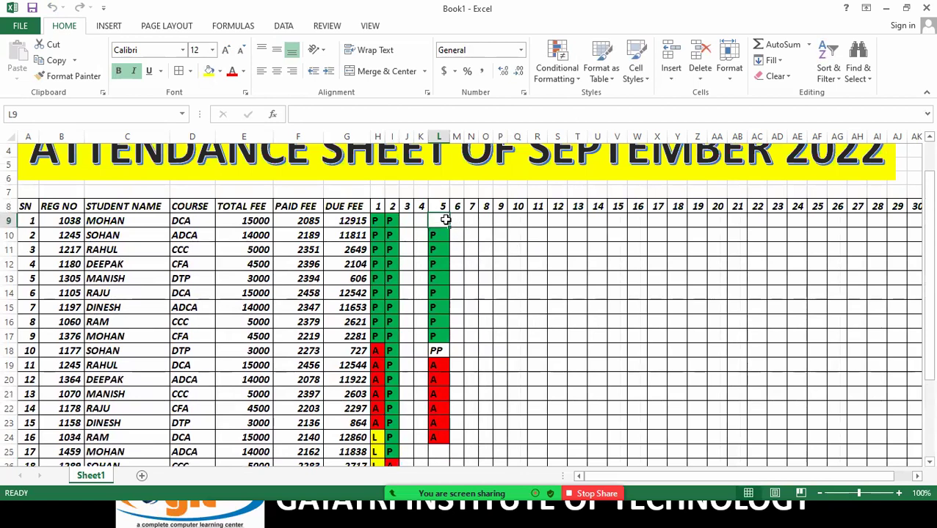
pyautogui.write('P')
pyautogui.press('Return')
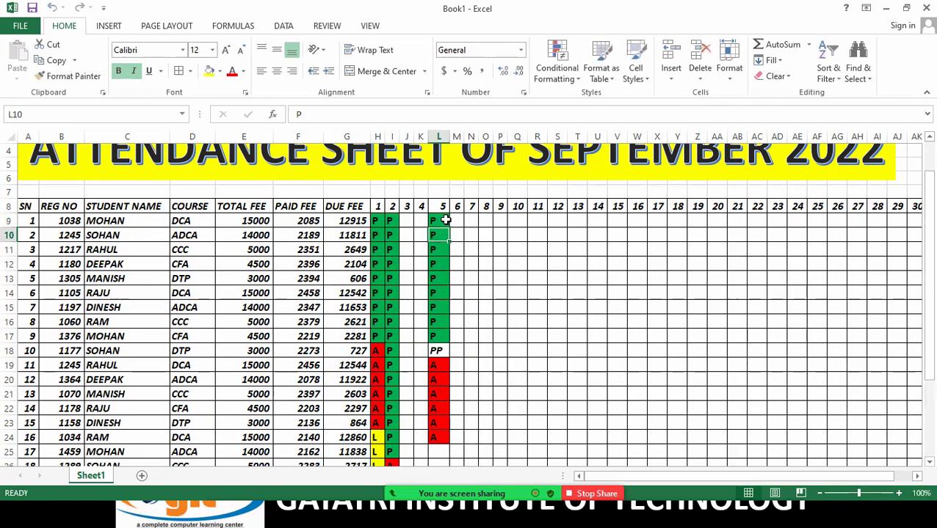
pyautogui.moveTo(437, 224)
pyautogui.mouseDown()
pyautogui.moveTo(433, 444)
pyautogui.moveTo(434, 434)
pyautogui.mouseUp()
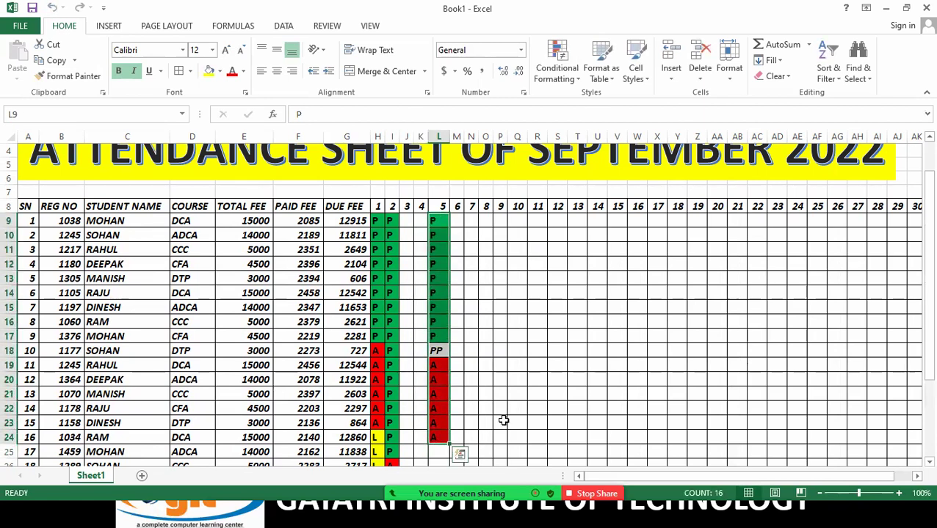
pyautogui.press('Delete')
pyautogui.click(470, 339)
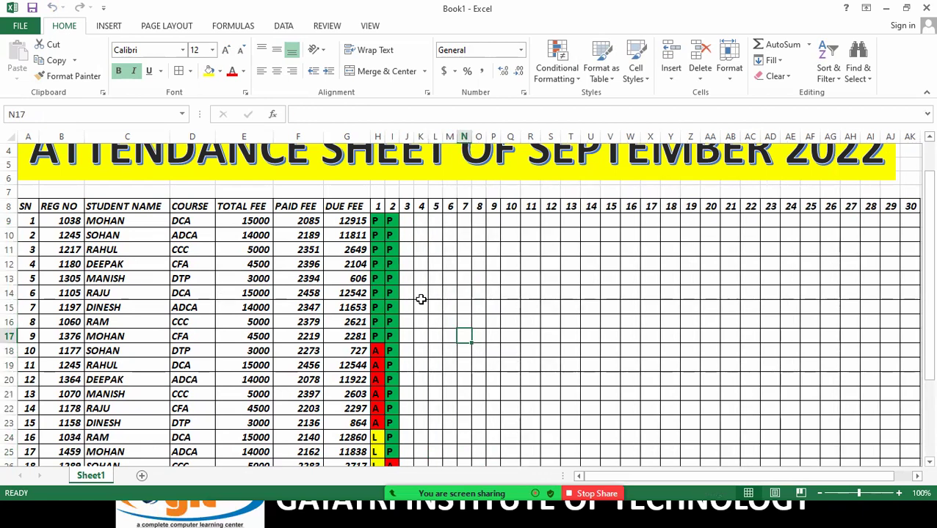
# - Enter L for student 15 on days 3 through 7 in J23:N23
pyautogui.scroll(-1, 420, 299)
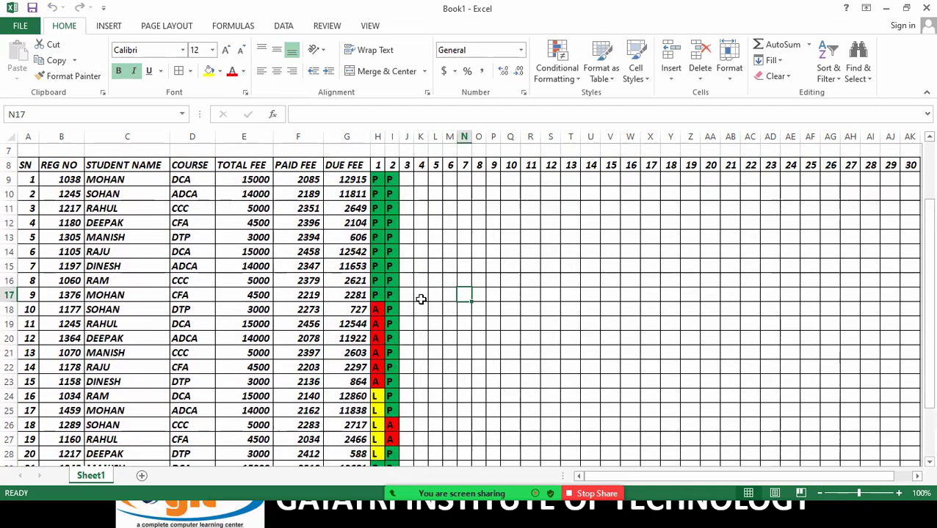
pyautogui.scroll(-1, 420, 298)
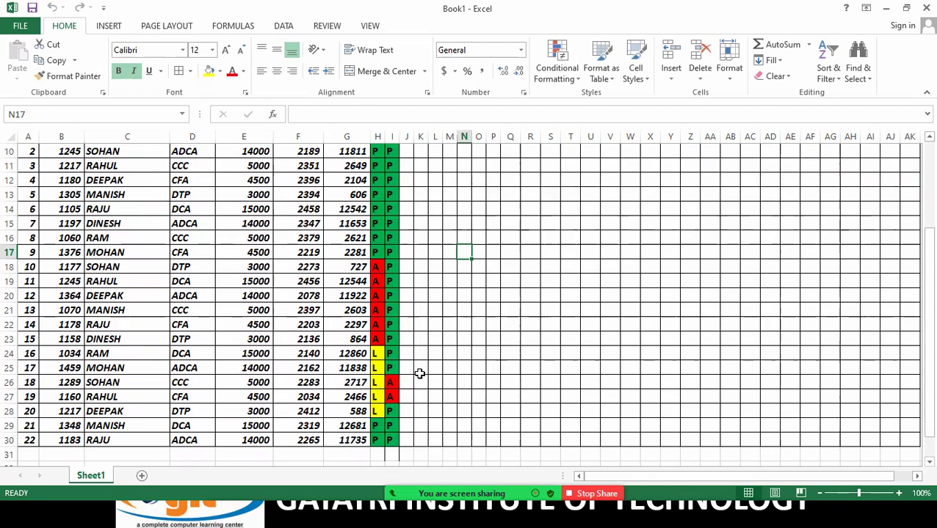
pyautogui.moveTo(136, 327); pyautogui.dragTo(396, 326)
pyautogui.scroll(3, 436, 300)
pyautogui.moveTo(435, 247); pyautogui.dragTo(510, 247)
pyautogui.scroll(-2, 493, 274)
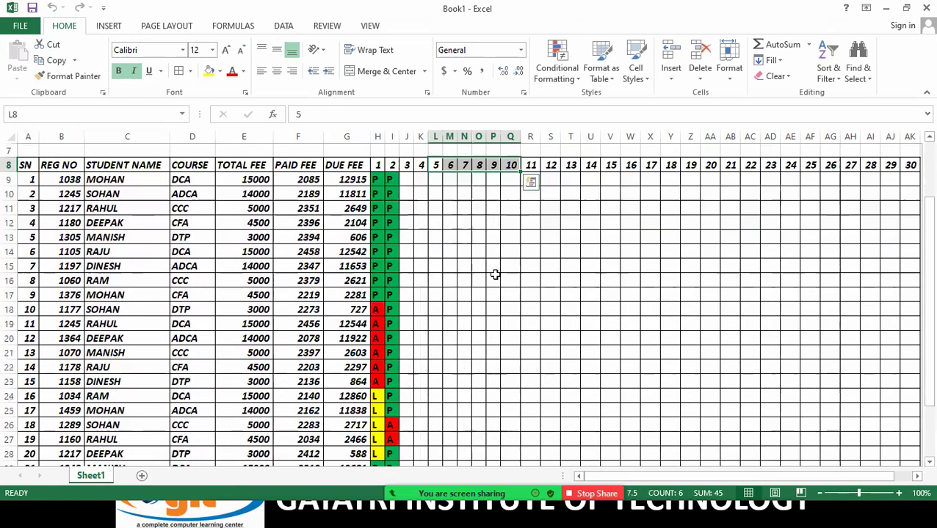
pyautogui.click(410, 382)
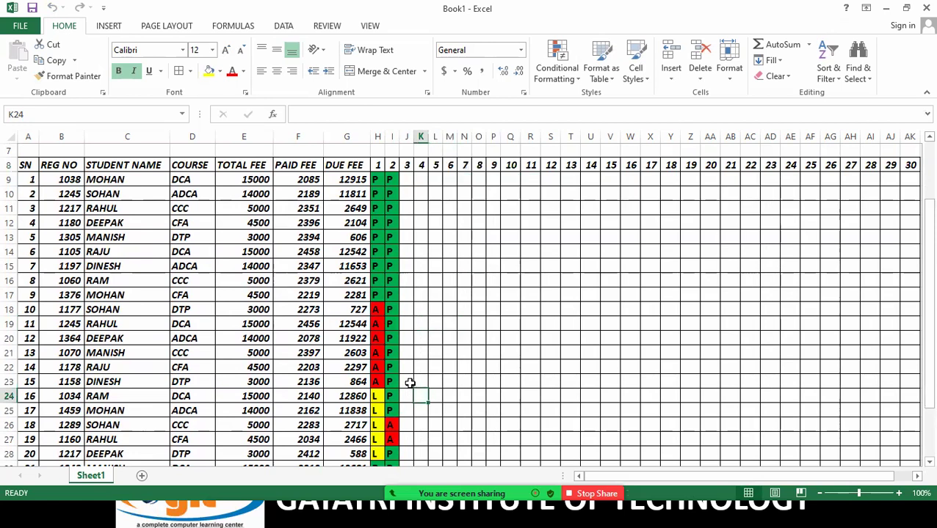
pyautogui.write('L\t')
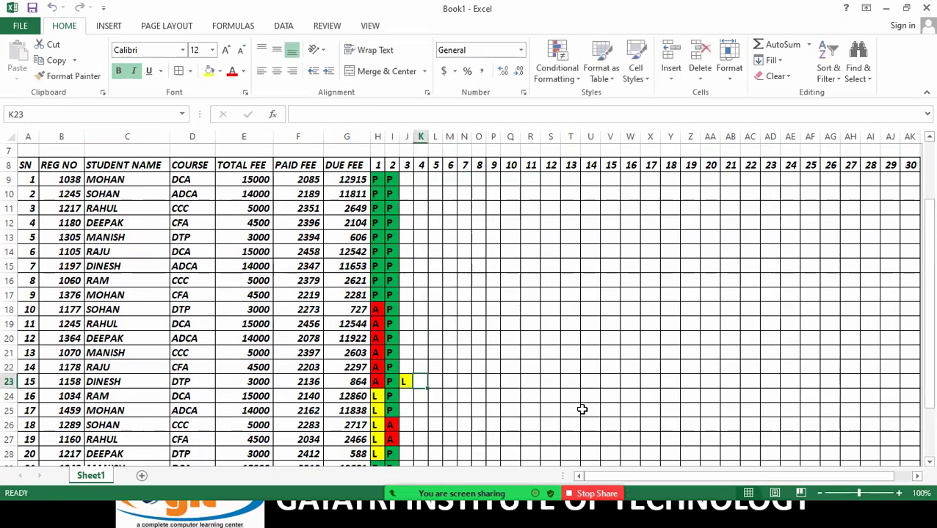
pyautogui.write('L\tL\tL\tL')
pyautogui.press('Tab')
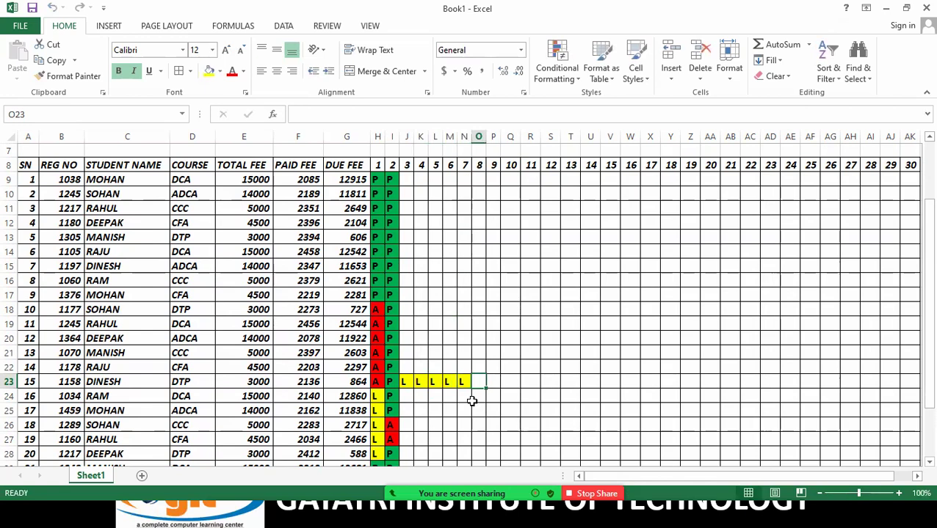
# - Select the whole day grid starting from day 1 at H8
pyautogui.scroll(2, 471, 400)
pyautogui.scroll(1, 471, 401)
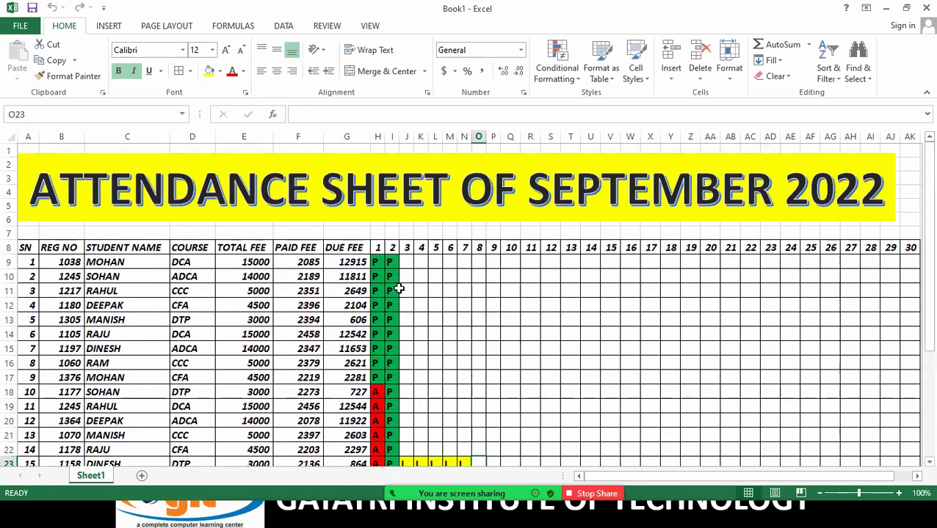
pyautogui.moveTo(375, 247)
pyautogui.mouseDown()
pyautogui.moveTo(902, 325)
pyautogui.moveTo(903, 489)
pyautogui.moveTo(919, 441)
pyautogui.mouseUp()
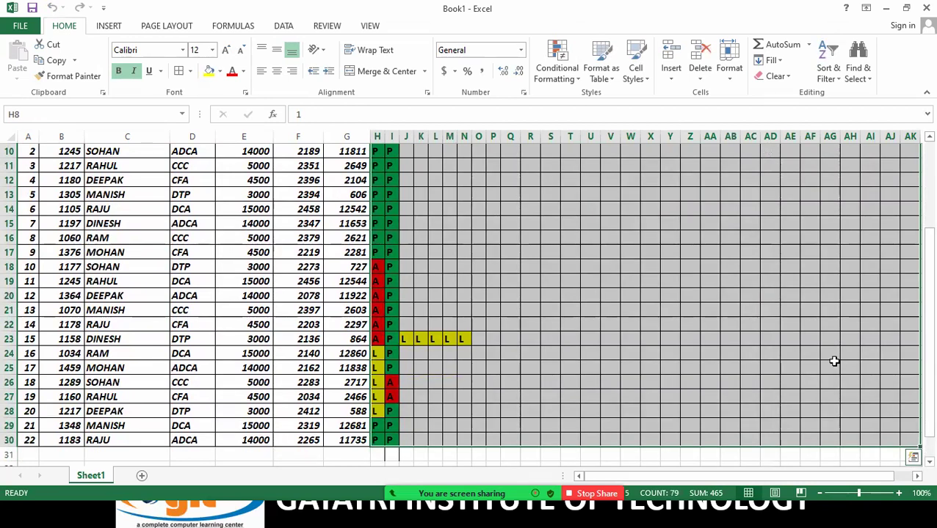
pyautogui.scroll(3, 477, 251)
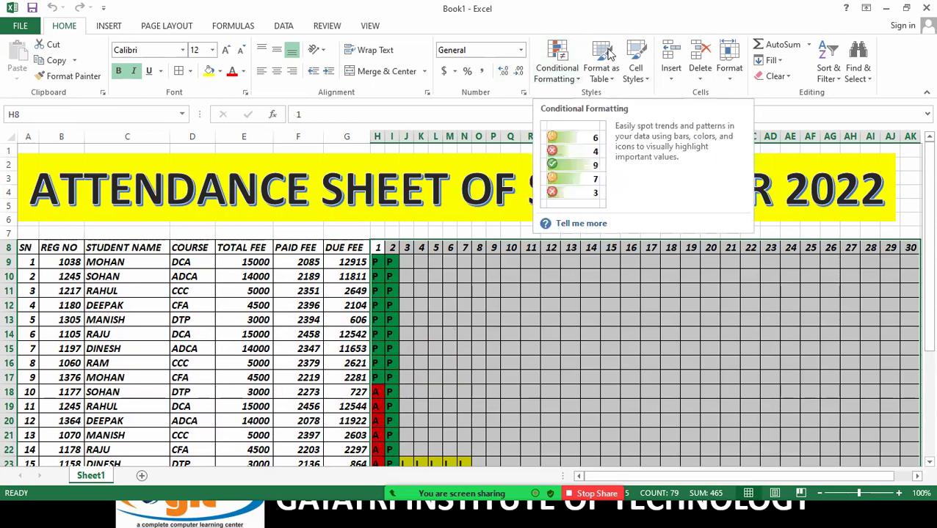
# - Bring up the Highlight Cells Rules list under Conditional Formatting on the Home tab
pyautogui.click(560, 78)
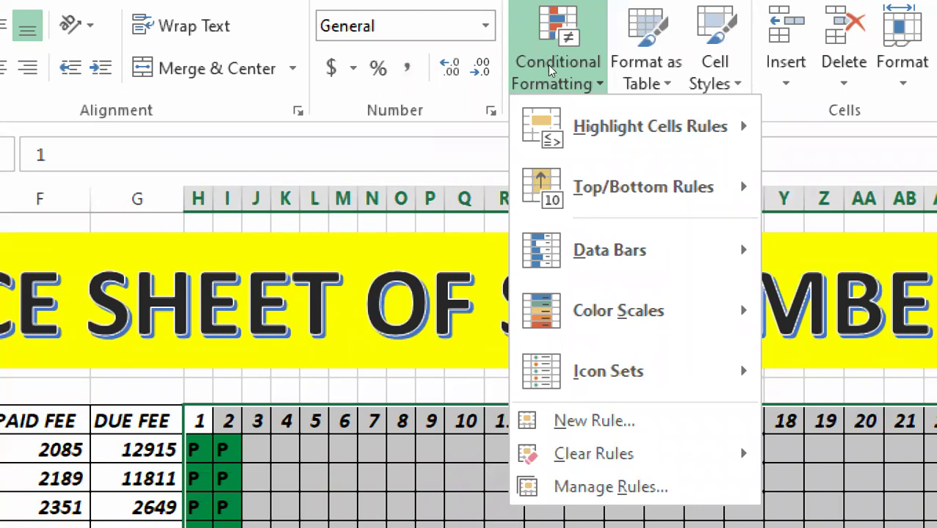
pyautogui.moveTo(514, 106)
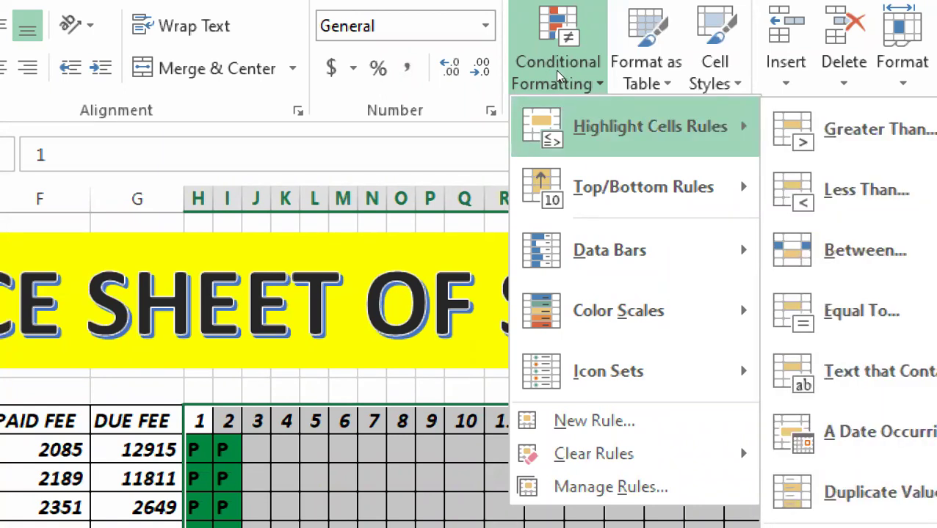
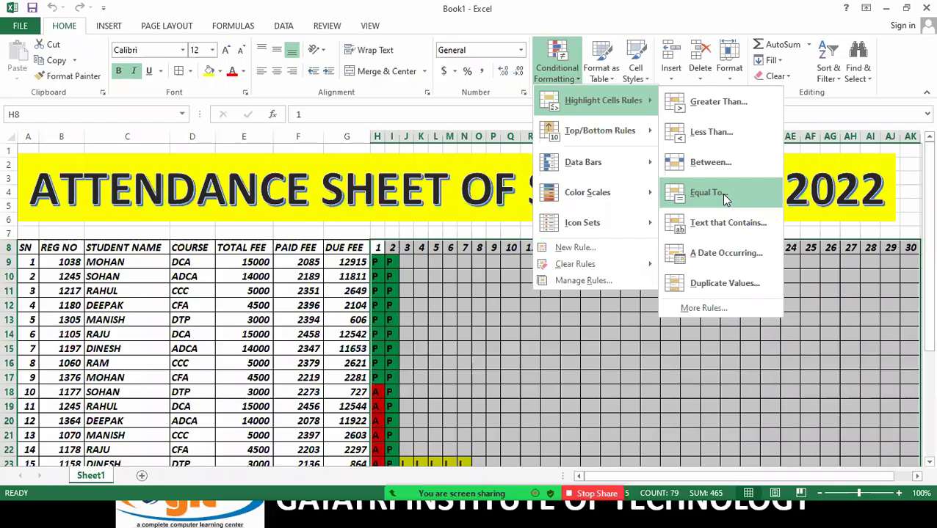
# - Start an Equal To highlight rule on the attendance grid with the value P
pyautogui.click(724, 195)
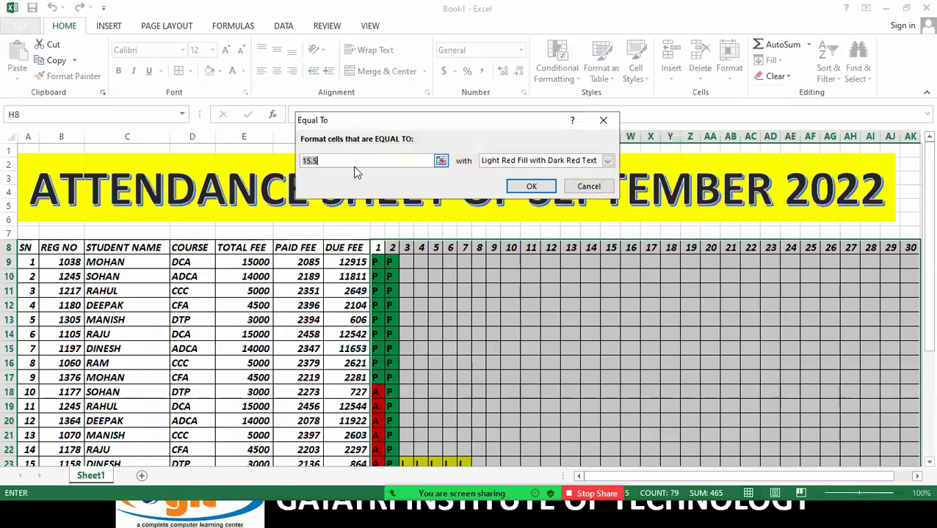
pyautogui.press('BackSpace')
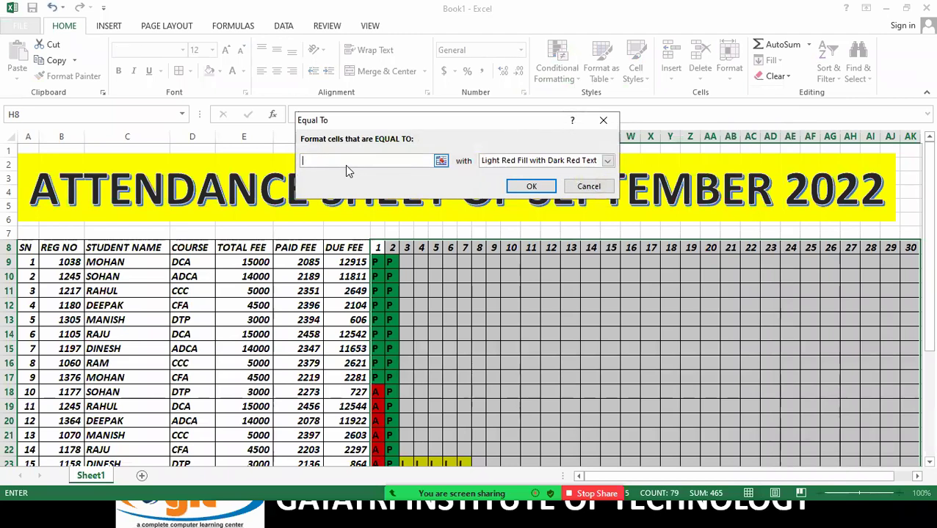
pyautogui.write('P')
pyautogui.press('BackSpace')
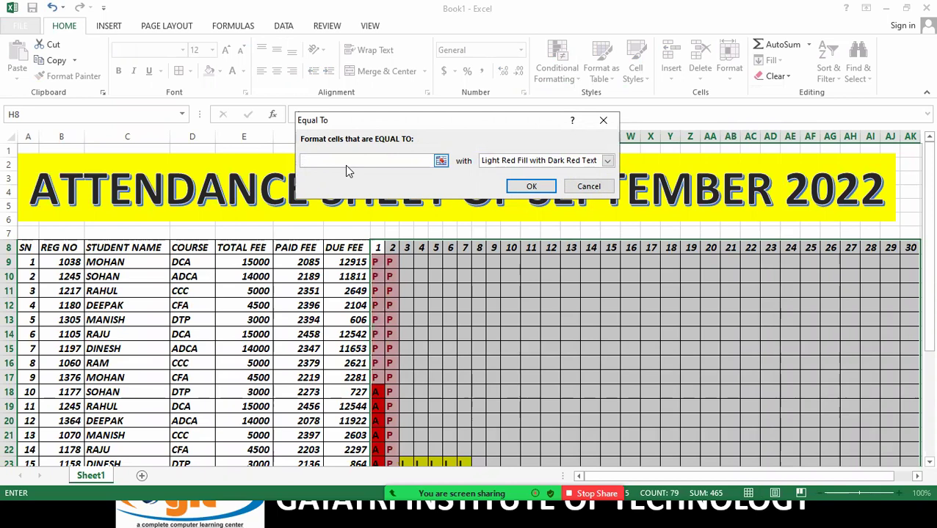
pyautogui.write('P')
pyautogui.click(607, 162)
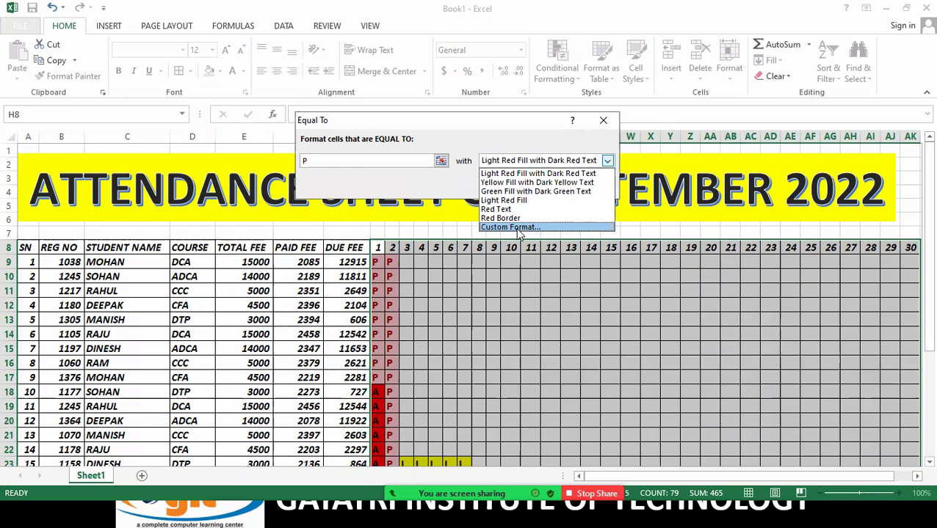
# - Choose a custom format for the P rule and give it a green cell fill
pyautogui.click(517, 228)
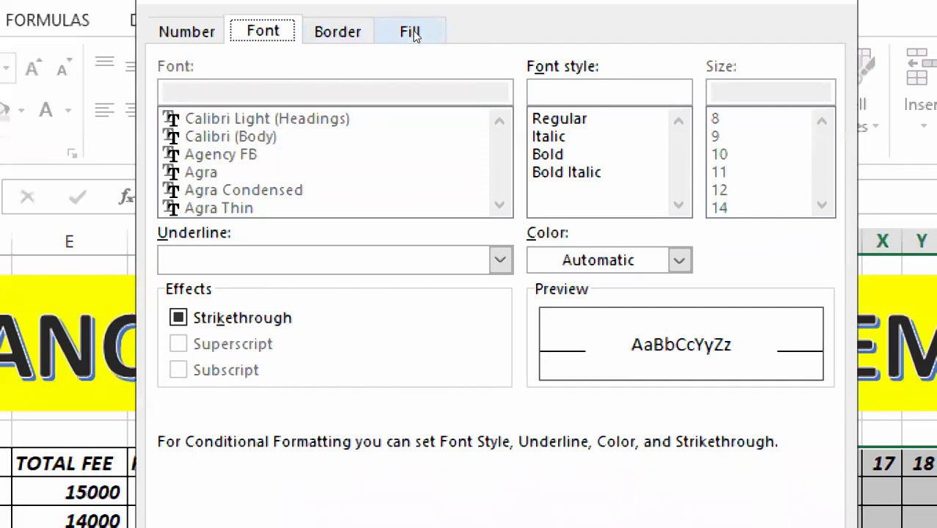
pyautogui.click(416, 36)
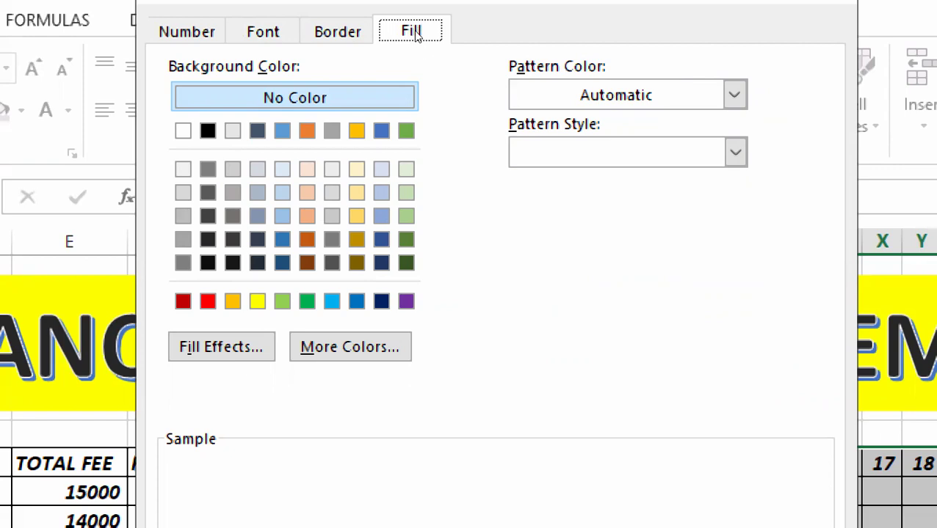
pyautogui.click(307, 300)
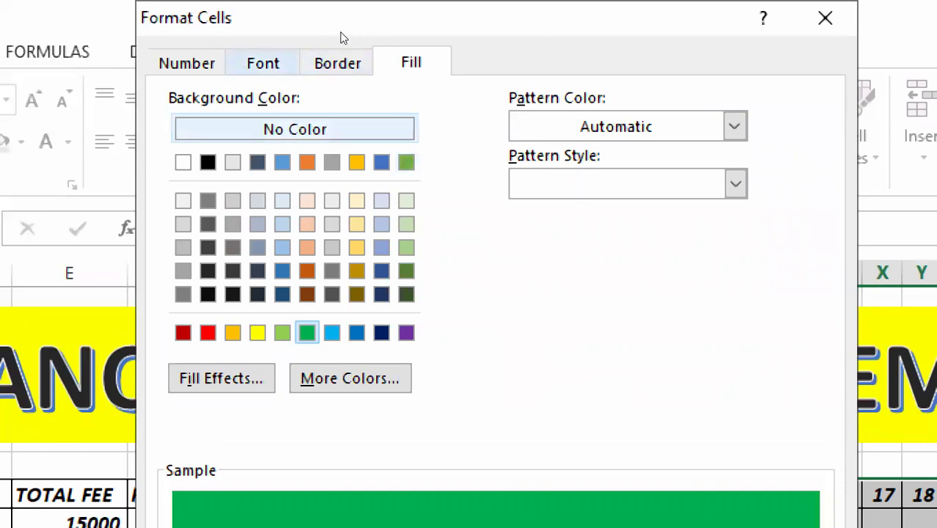
pyautogui.click(263, 63)
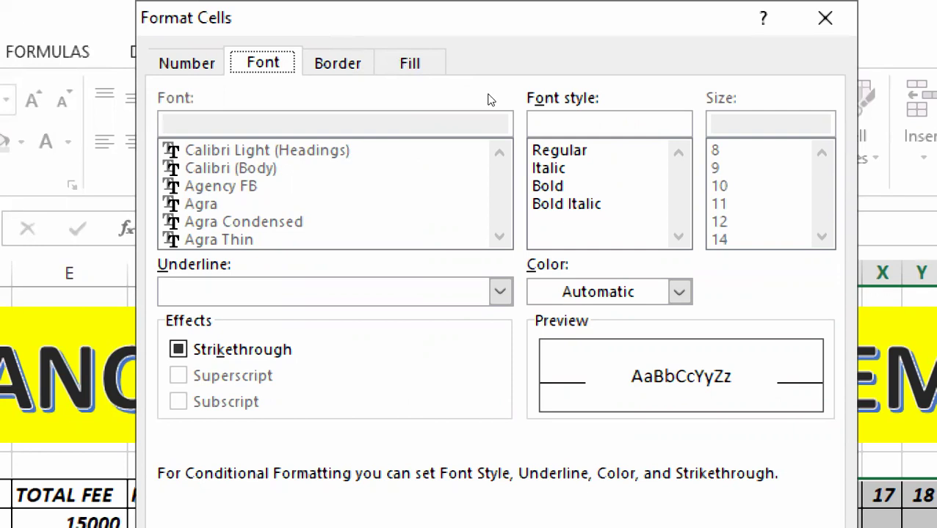
# - Make the P rule's custom format use bold black text, then confirm the format
pyautogui.hotkey('ctrl', 'b')
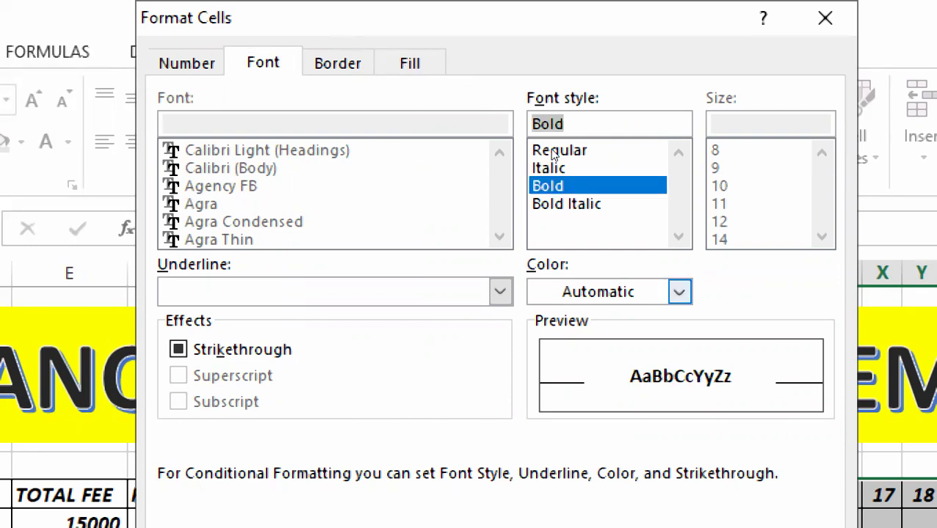
pyautogui.hotkey('alt', 'Down')
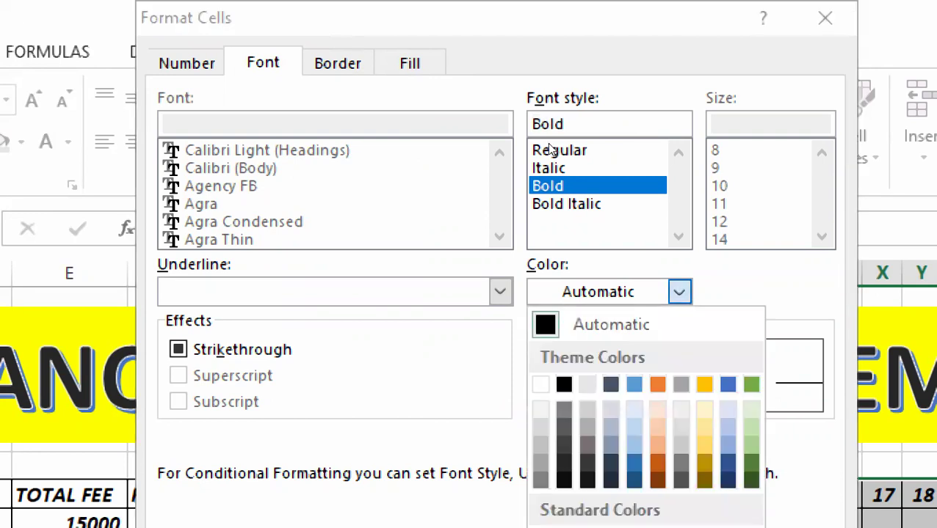
pyautogui.press('Down')
pyautogui.press('Down')
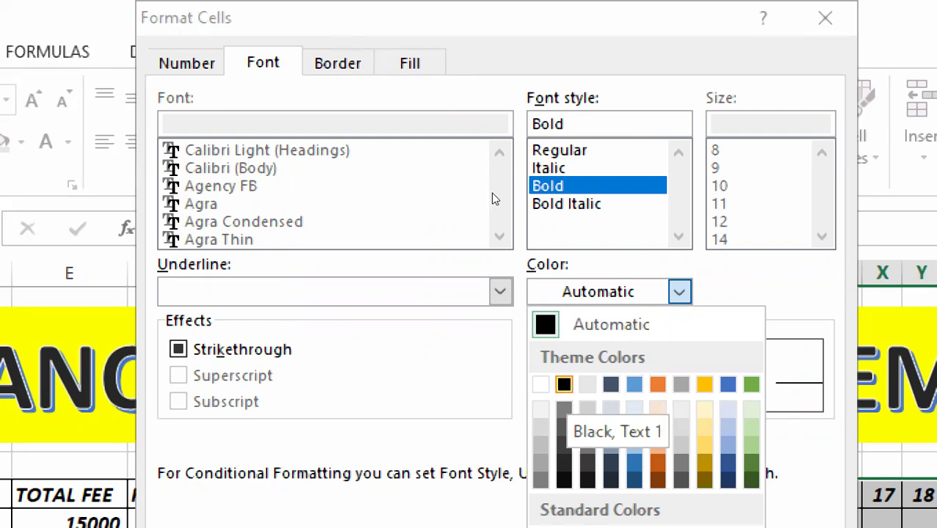
pyautogui.press('Return')
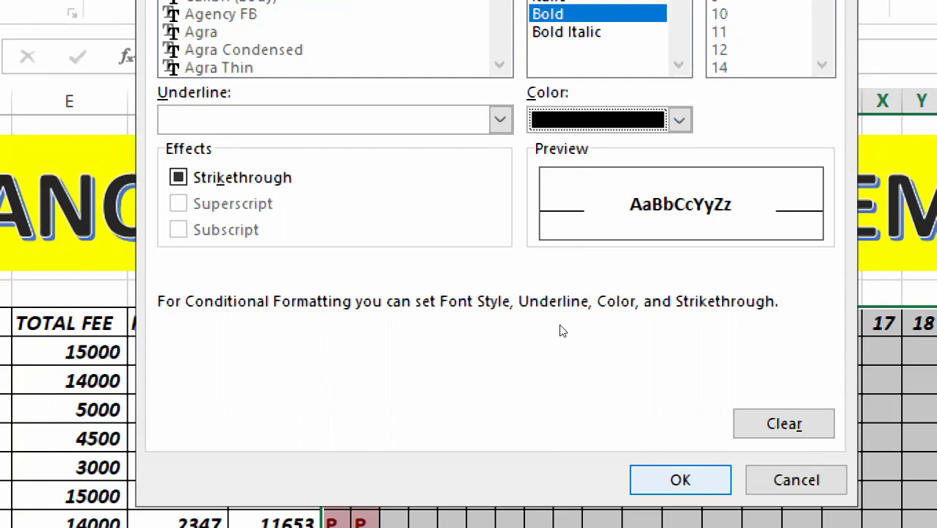
pyautogui.press('Return')
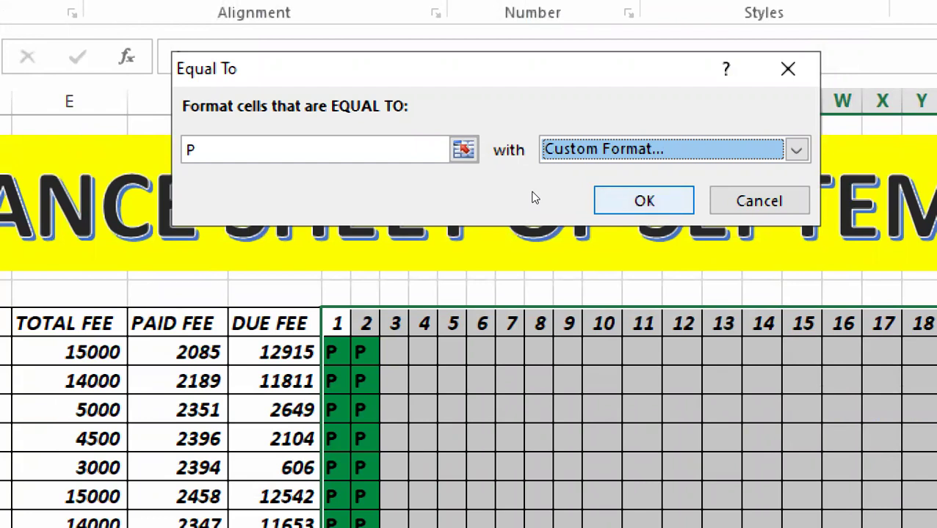
# - Apply the P rule so present marks show green with bold text
pyautogui.press('Return')
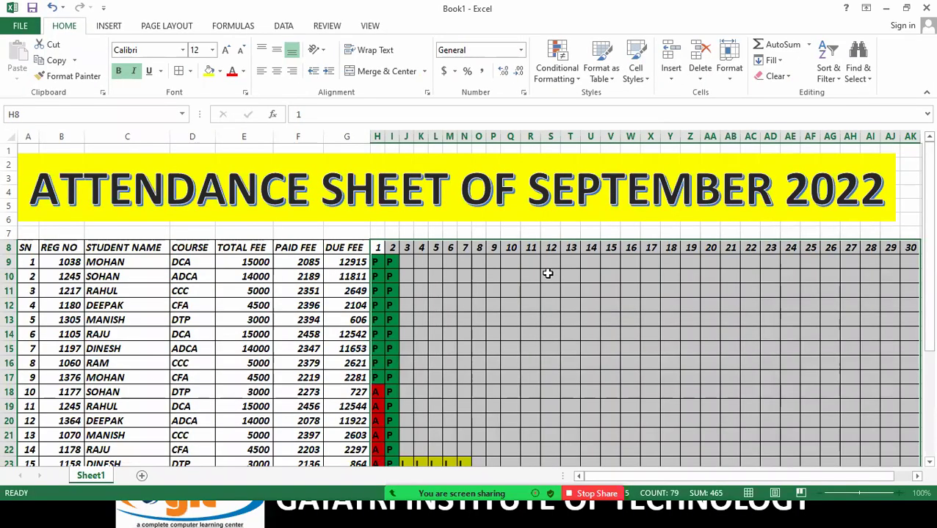
pyautogui.scroll(-2, 543, 275)
pyautogui.scroll(2, 532, 294)
# - Open another Equal To highlight rule and cancel it without applying anything
pyautogui.click(556, 66)
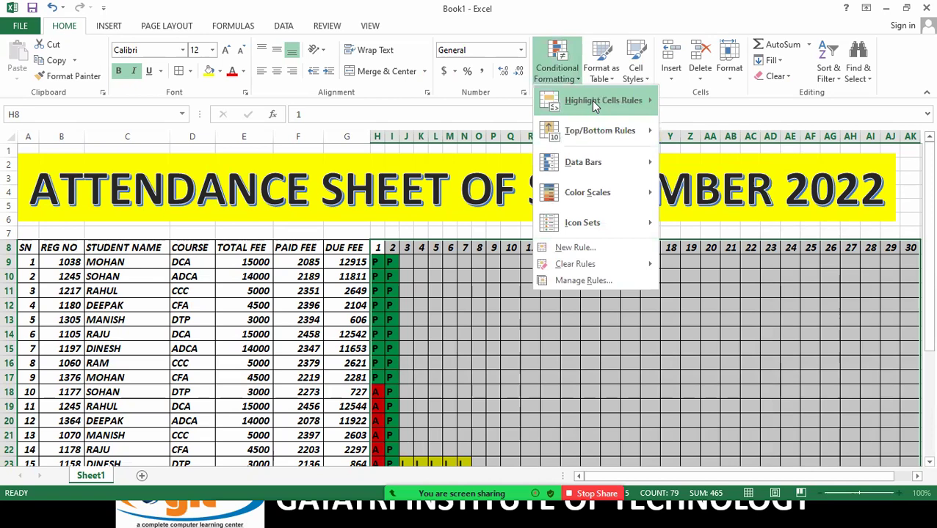
pyautogui.moveTo(591, 100)
pyautogui.click(707, 192)
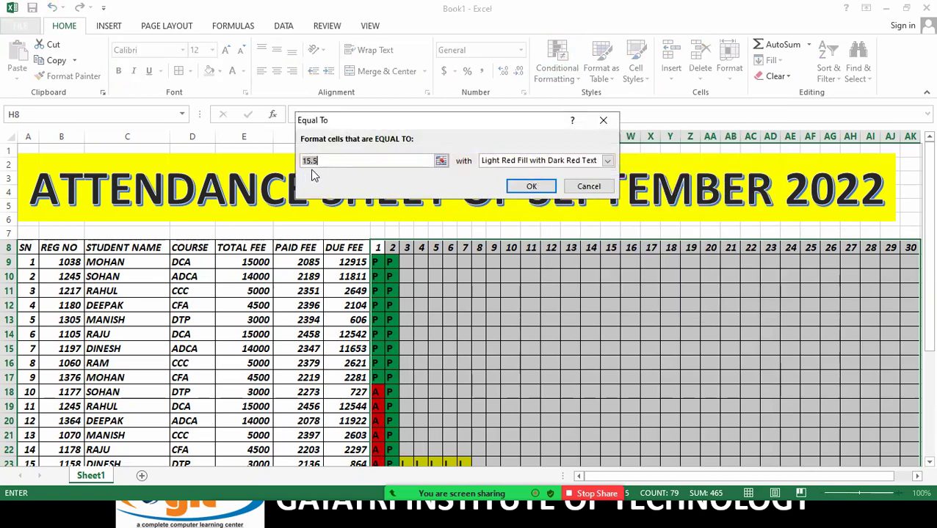
pyautogui.click(576, 186)
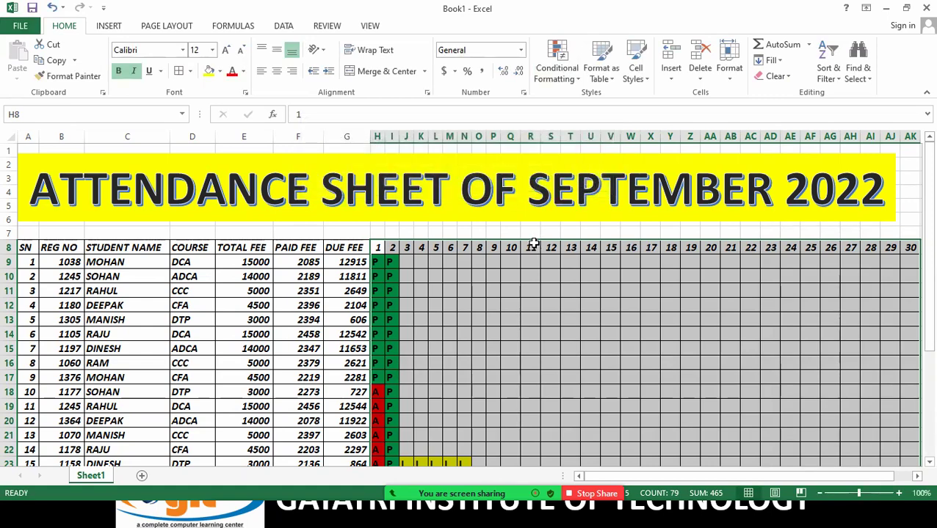
pyautogui.scroll(-2, 519, 271)
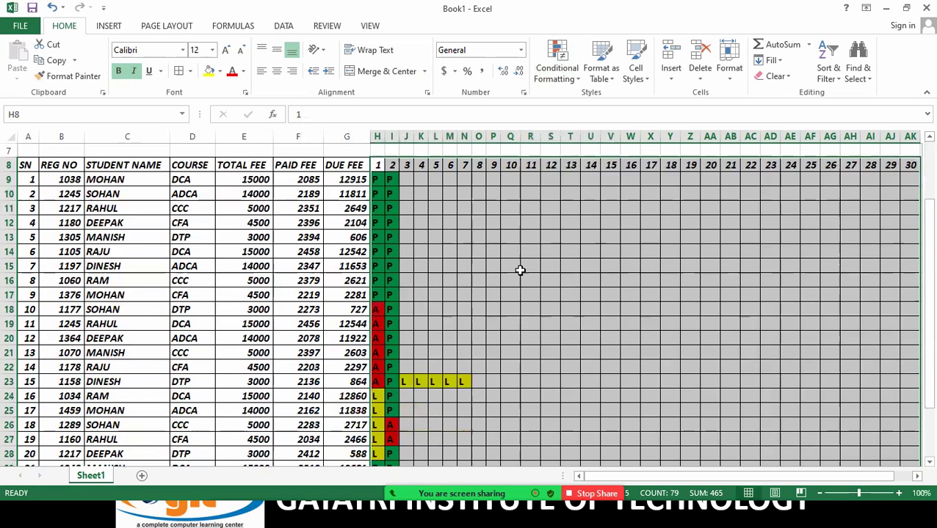
# - Enter P in J9:J15 and A in J16 for day 3, then select H8:AK30
pyautogui.click(520, 271)
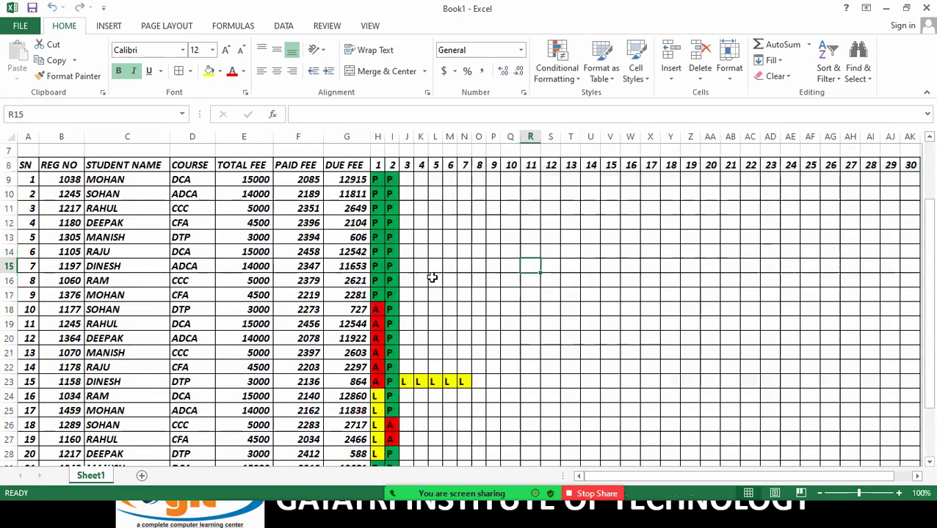
pyautogui.click(405, 183)
pyautogui.write('P')
pyautogui.press('Return')
pyautogui.write('P')
pyautogui.press('Return')
pyautogui.write('P')
pyautogui.press('Return')
pyautogui.write('P')
pyautogui.press('Return')
pyautogui.write('P')
pyautogui.press('Return')
pyautogui.write('P')
pyautogui.press('Return')
pyautogui.write('P')
pyautogui.press('Return')
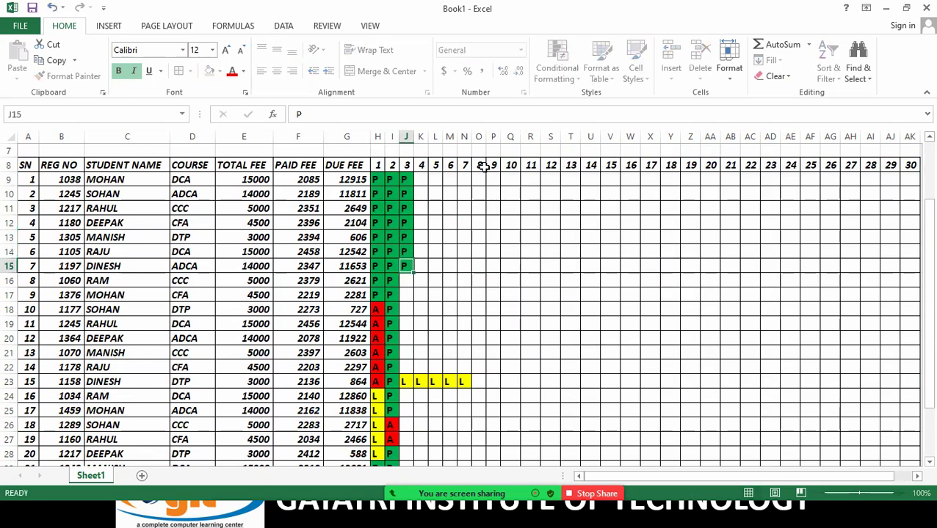
pyautogui.write('A')
pyautogui.press('Return')
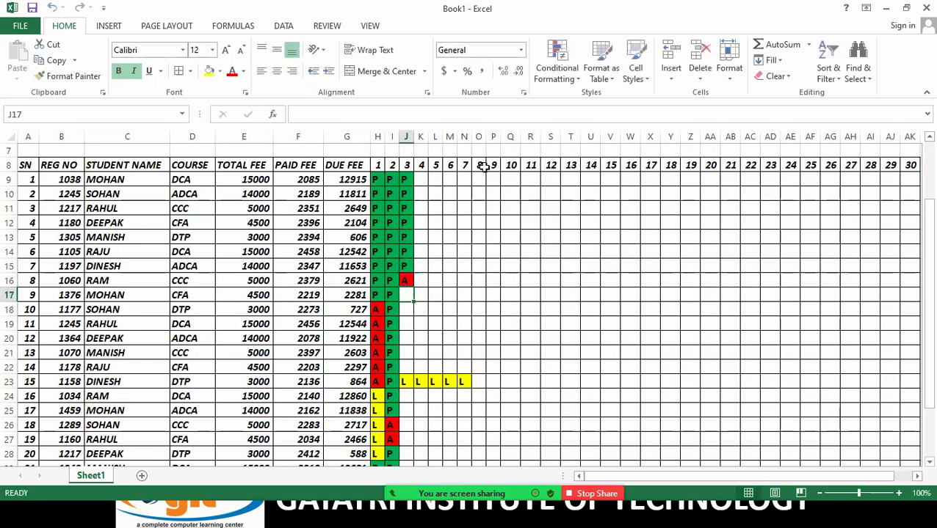
pyautogui.moveTo(378, 165)
pyautogui.mouseDown()
pyautogui.moveTo(905, 233)
pyautogui.moveTo(911, 469)
pyautogui.mouseUp()
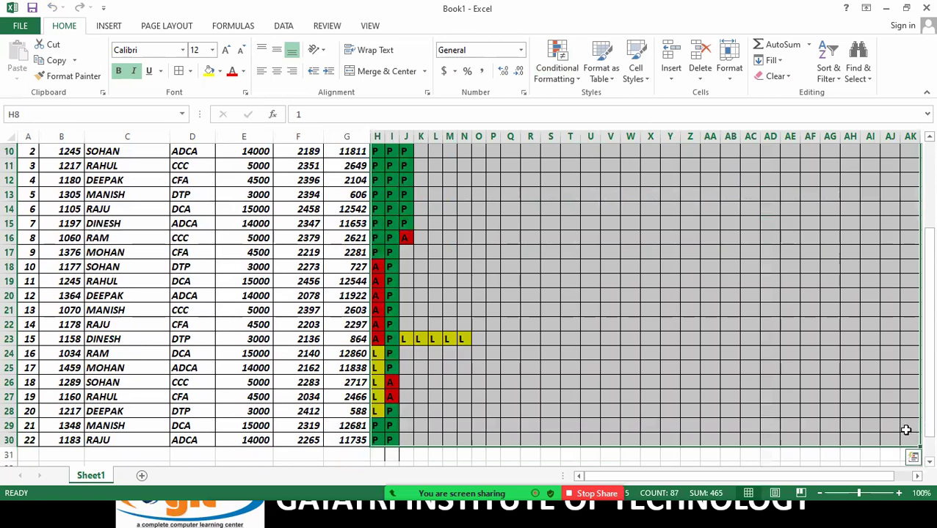
# - Start an Equal To highlight rule for the value A
pyautogui.click(552, 73)
pyautogui.moveTo(572, 103)
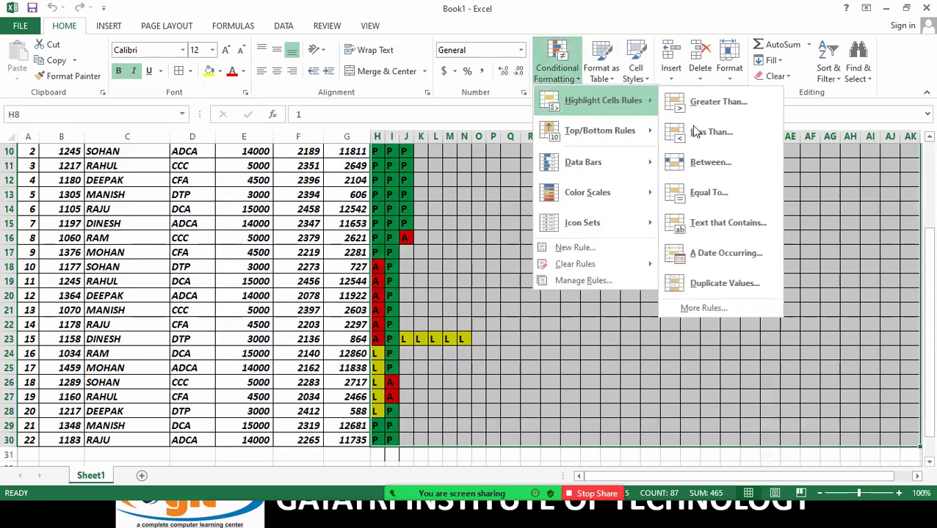
pyautogui.click(723, 194)
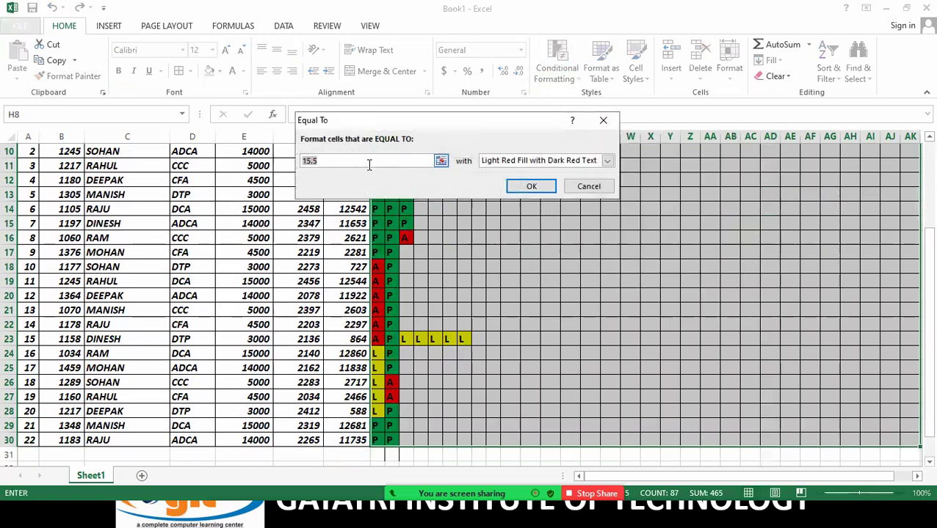
pyautogui.write('A')
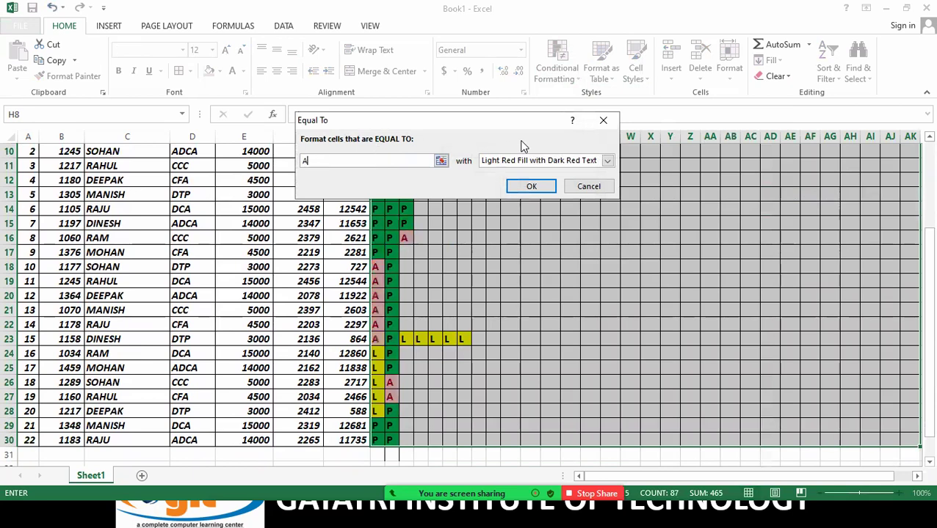
pyautogui.click(609, 162)
pyautogui.click(555, 235)
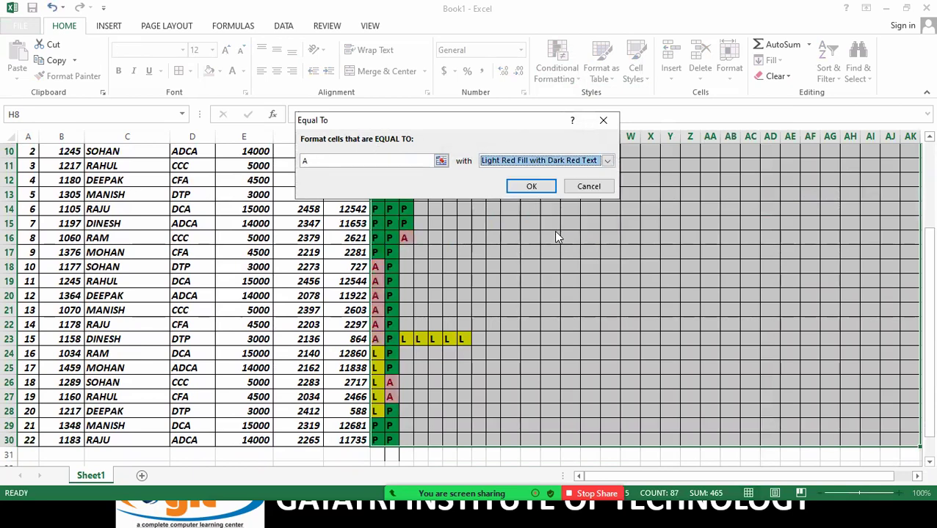
# - Give the A rule a custom red fill with bold black text and apply it
pyautogui.click(607, 161)
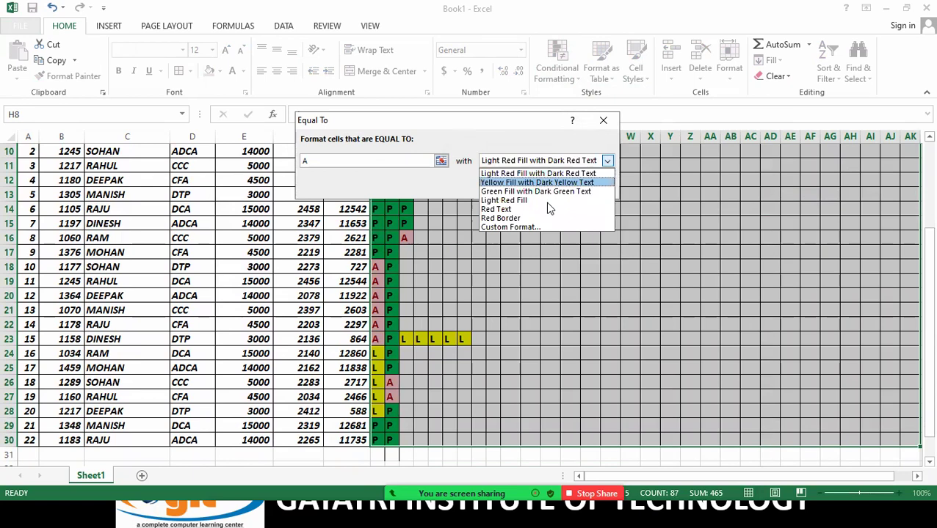
pyautogui.click(519, 227)
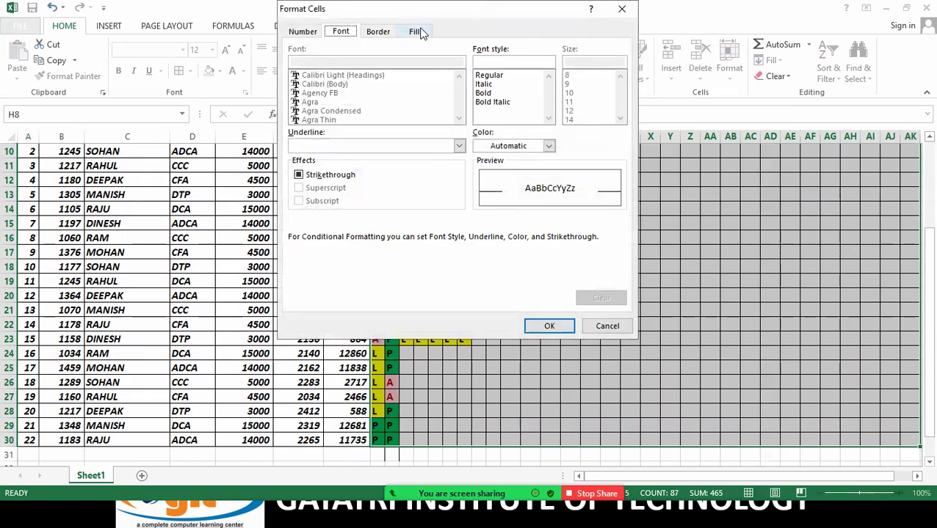
pyautogui.click(415, 32)
pyautogui.click(312, 168)
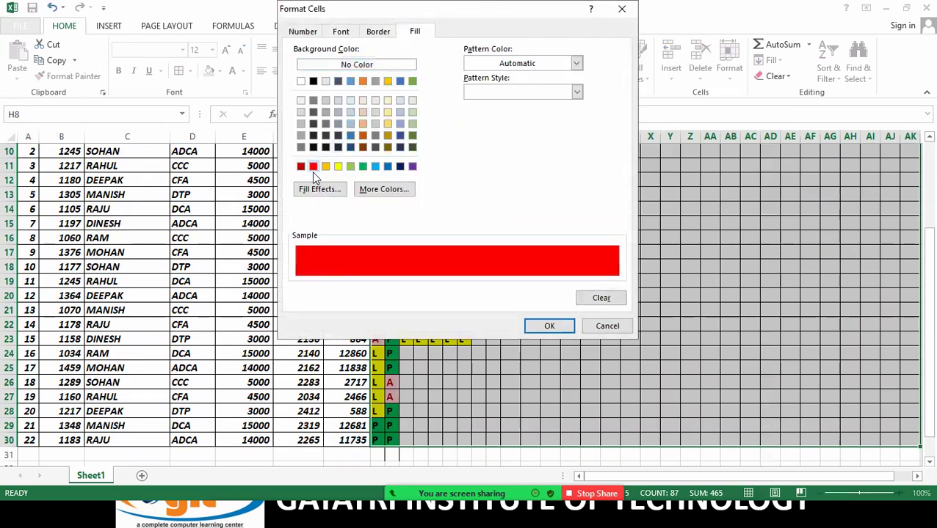
pyautogui.click(340, 31)
pyautogui.click(483, 93)
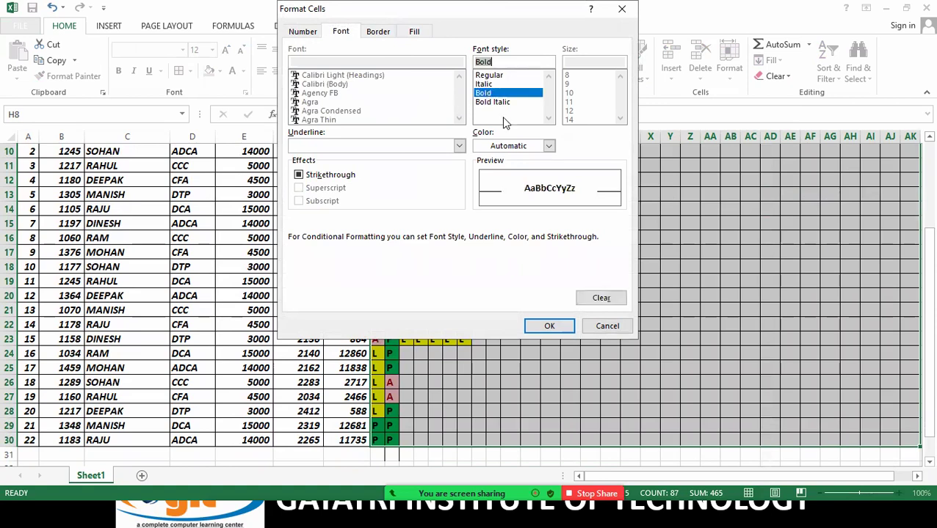
pyautogui.click(549, 146)
pyautogui.click(491, 192)
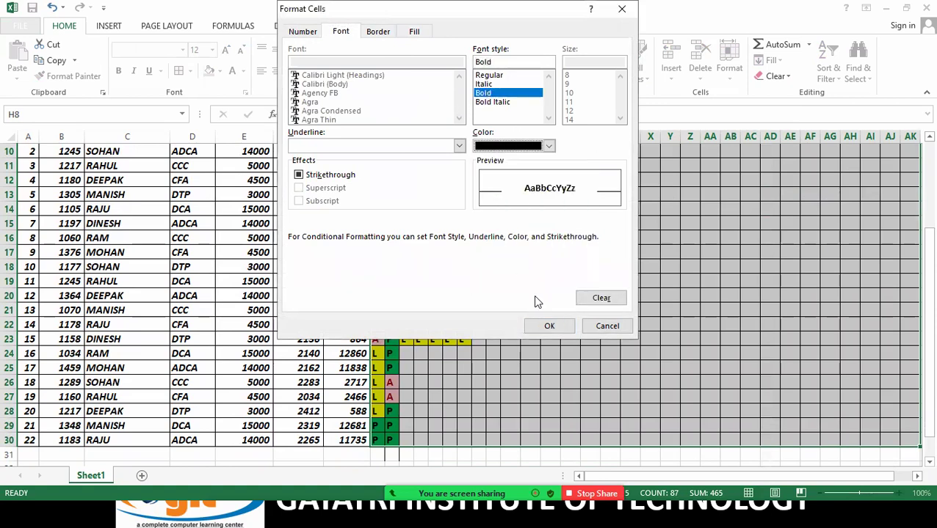
pyautogui.click(549, 329)
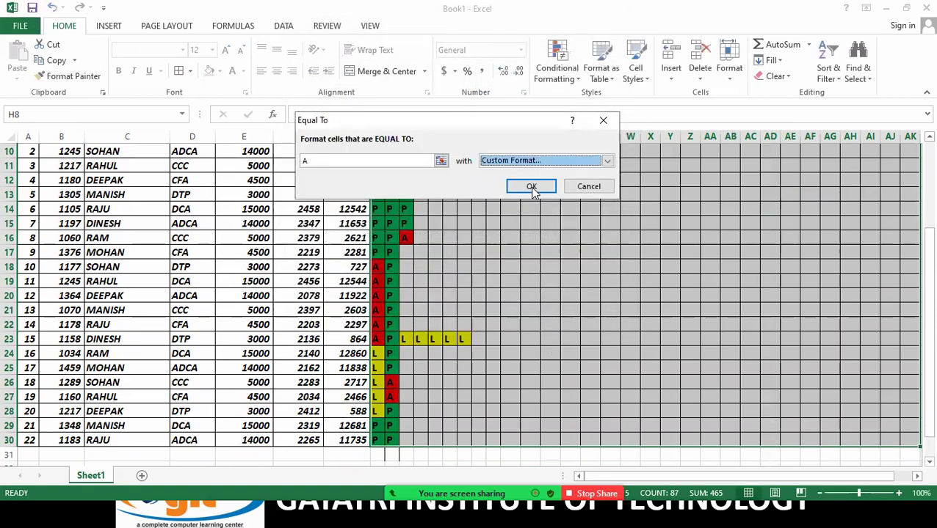
pyautogui.click(529, 187)
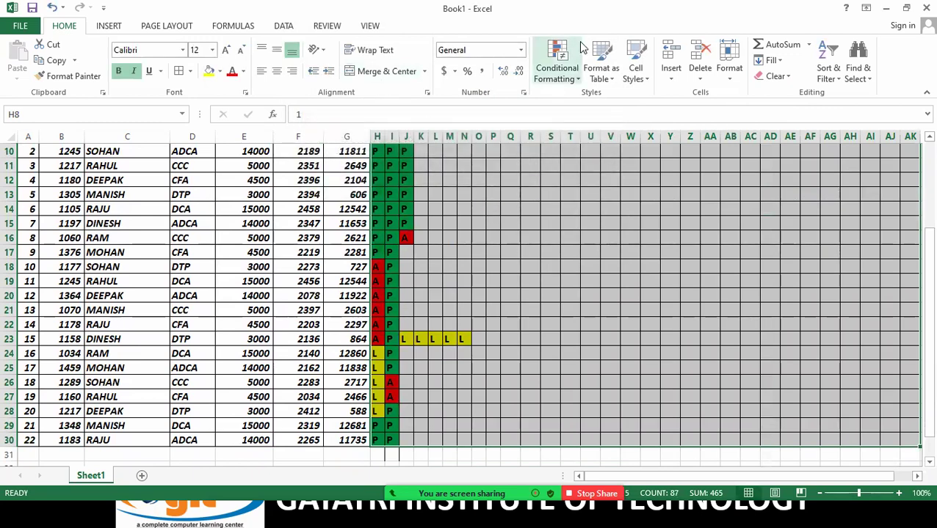
# - Start an Equal To highlight rule for the value L with a custom format
pyautogui.click(568, 63)
pyautogui.moveTo(652, 104)
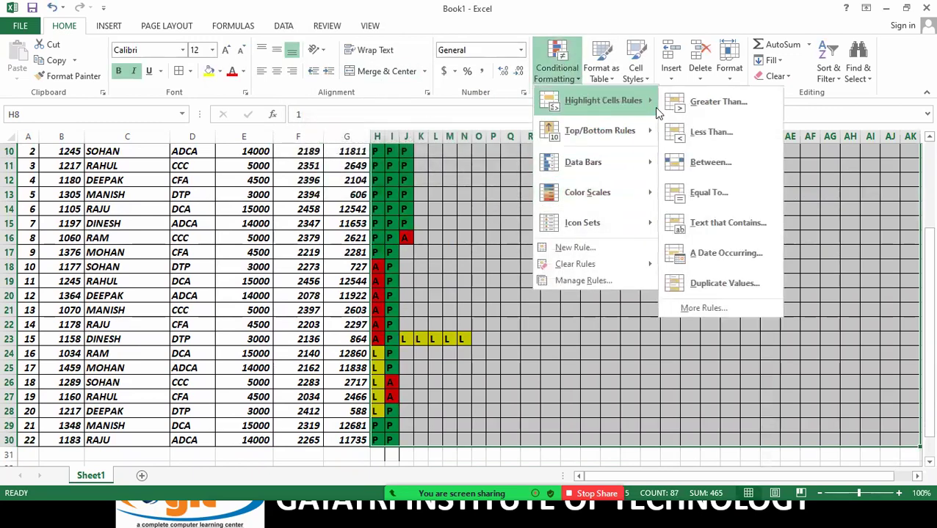
pyautogui.click(690, 191)
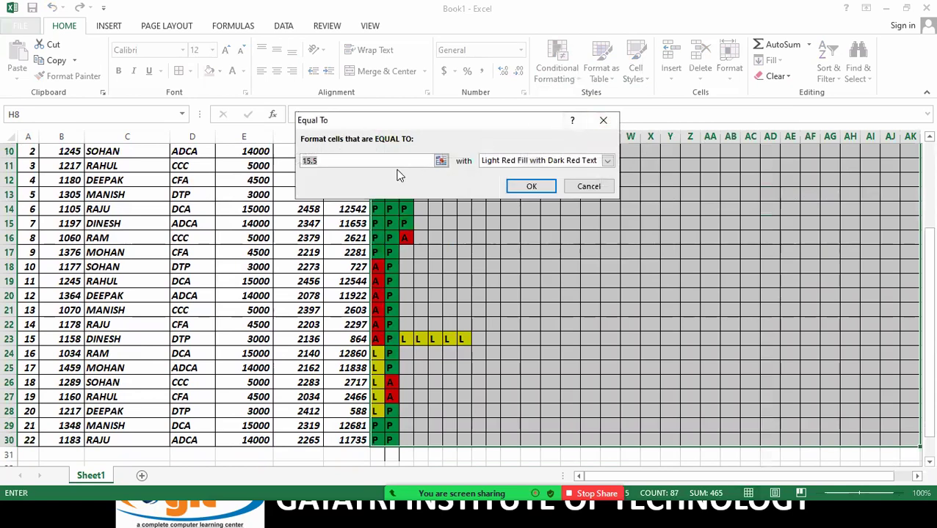
pyautogui.write('L')
pyautogui.click(607, 160)
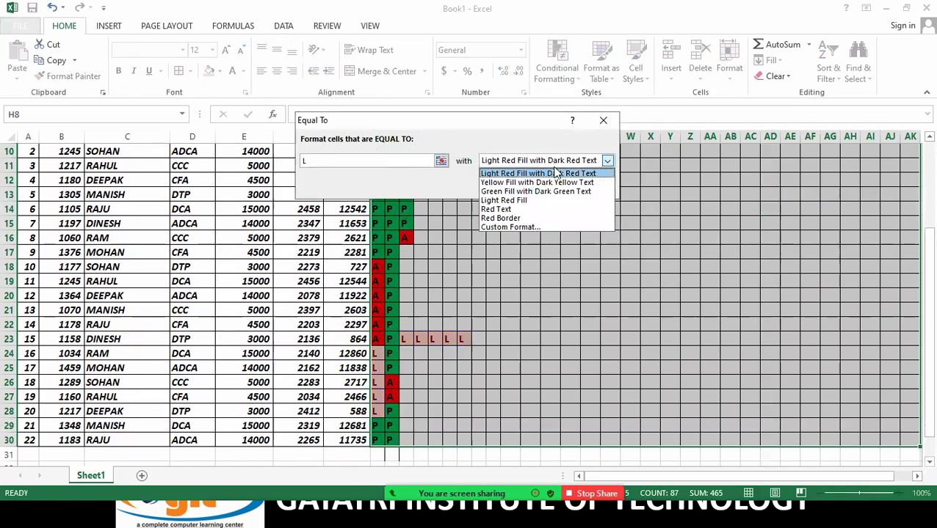
pyautogui.click(534, 227)
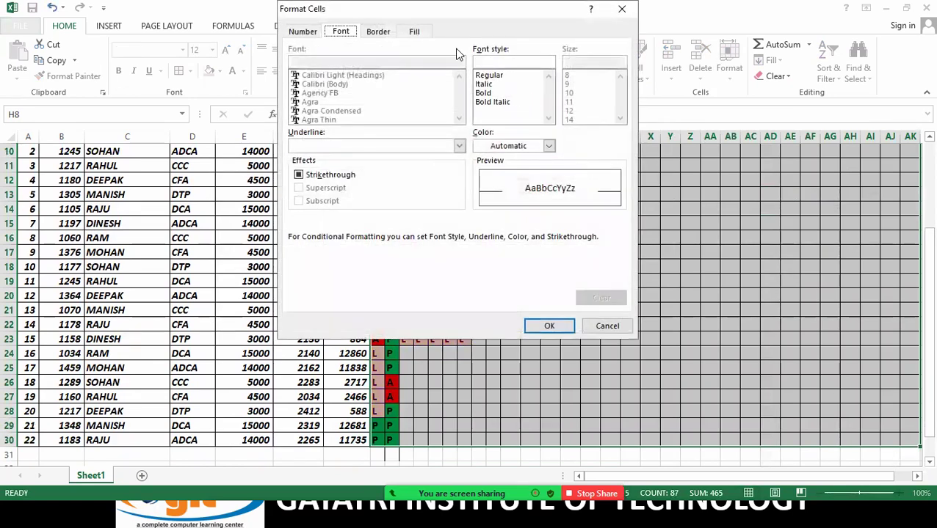
# - Format L matches with yellow fill and bold black text, apply the rule, and deselect
pyautogui.click(415, 32)
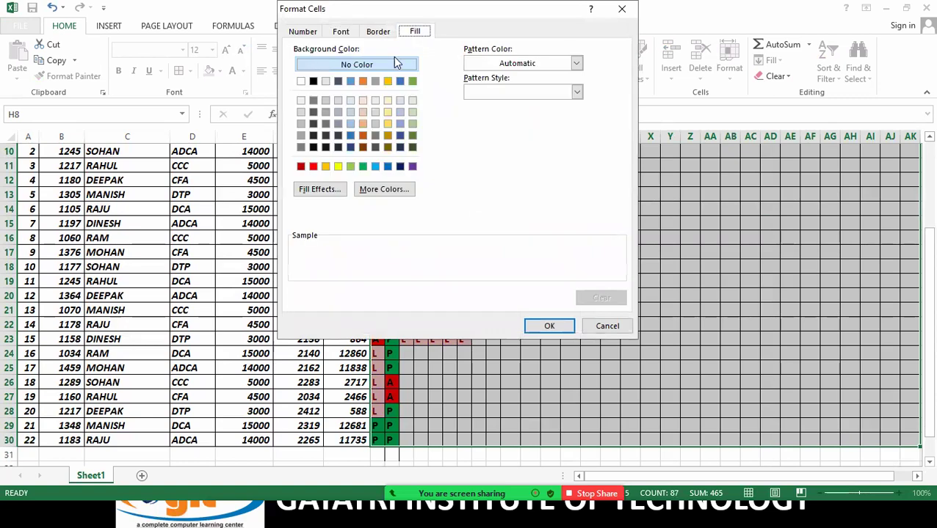
pyautogui.click(338, 166)
pyautogui.click(345, 33)
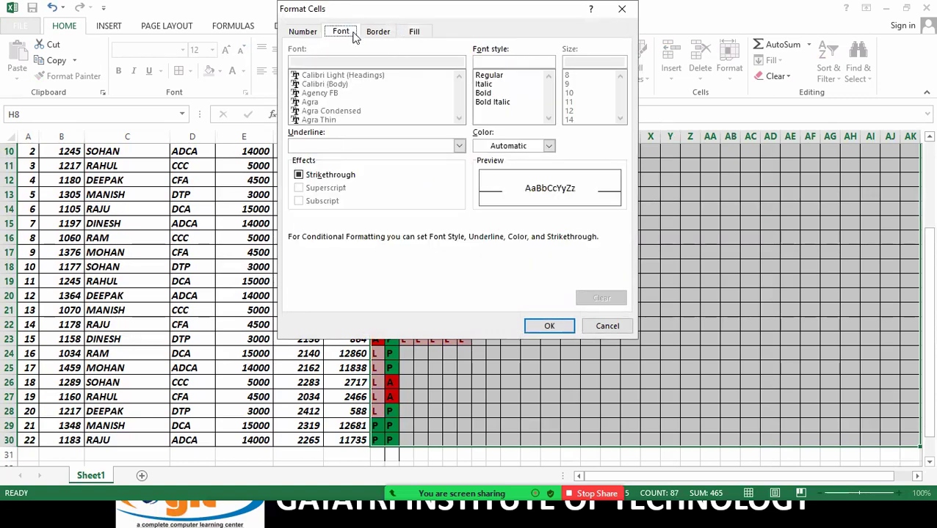
pyautogui.click(489, 94)
pyautogui.click(548, 146)
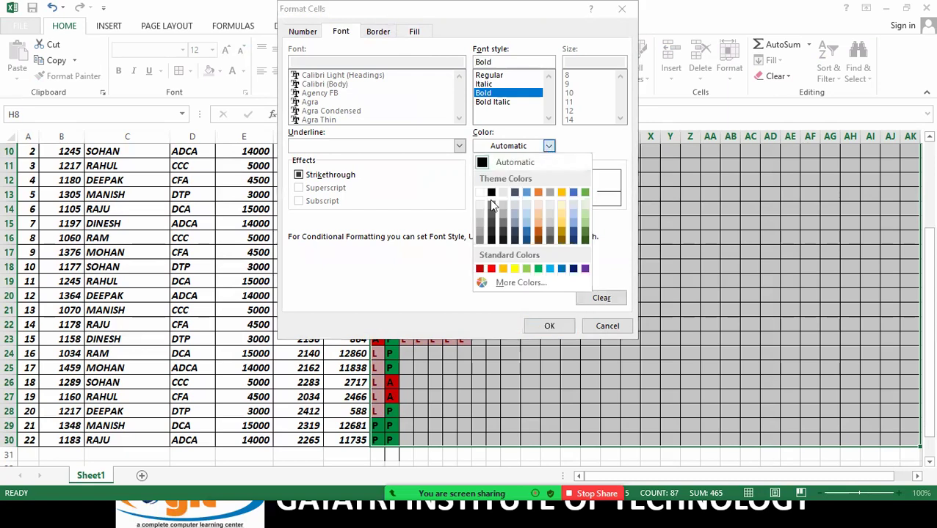
pyautogui.click(514, 269)
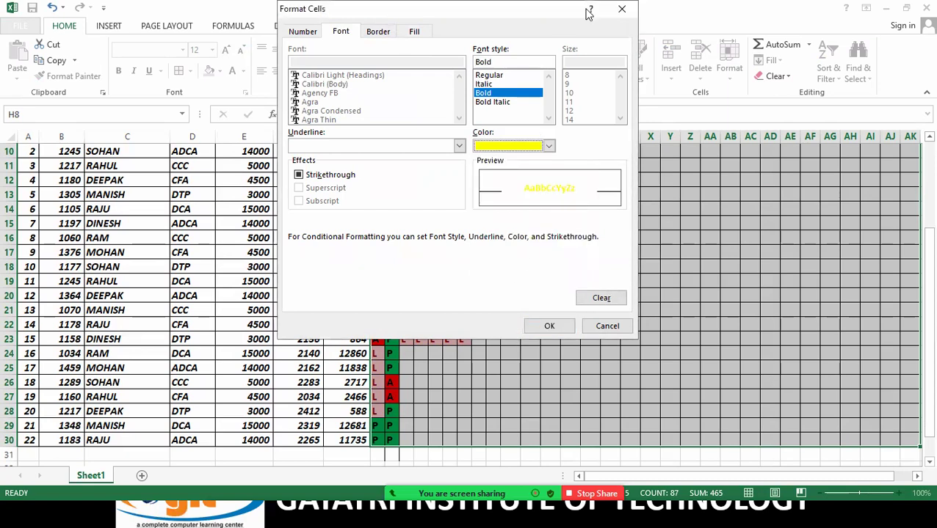
pyautogui.click(549, 148)
pyautogui.click(493, 192)
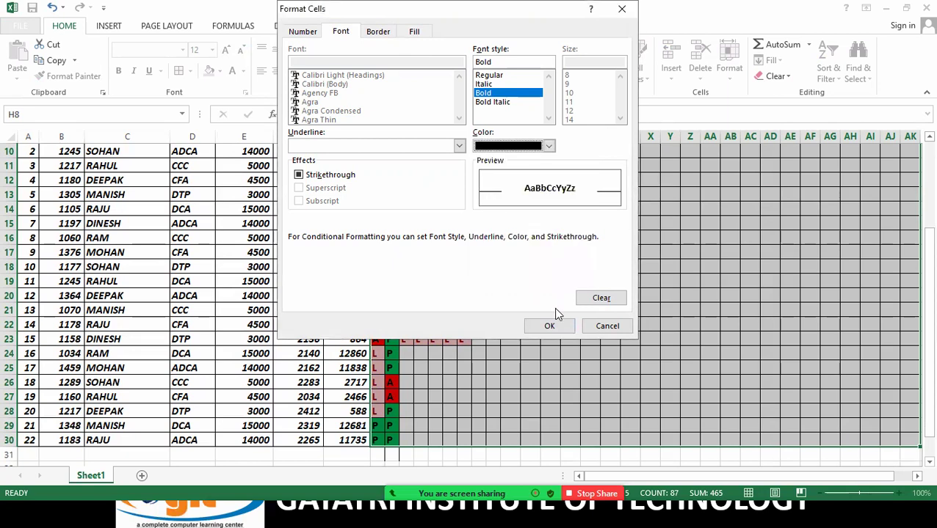
pyautogui.click(566, 331)
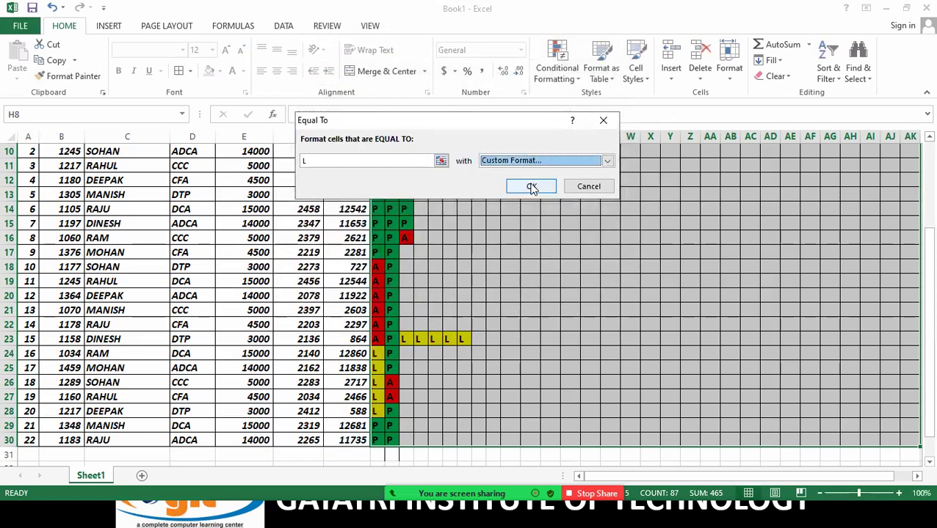
pyautogui.click(532, 186)
pyautogui.click(459, 206)
# - Enter A, P and L in K9:K11 for day 4
pyautogui.scroll(3, 449, 158)
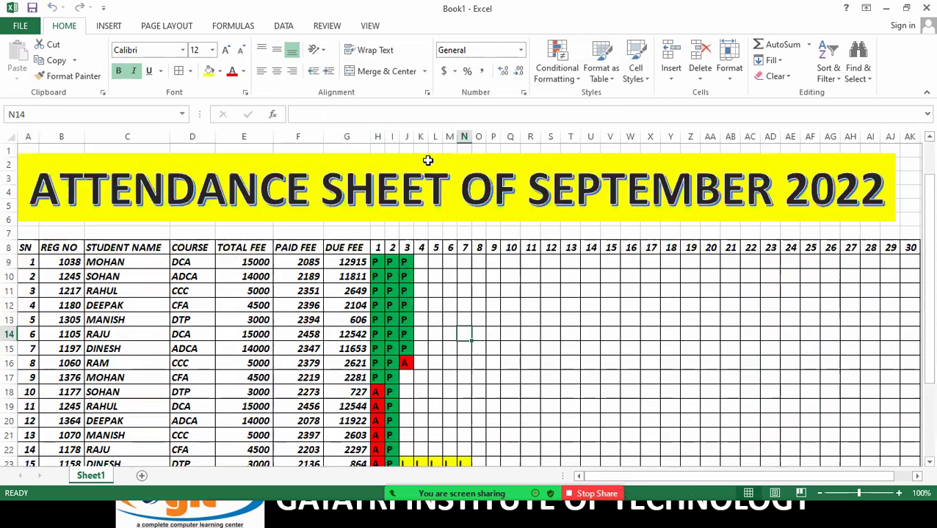
pyautogui.click(424, 261)
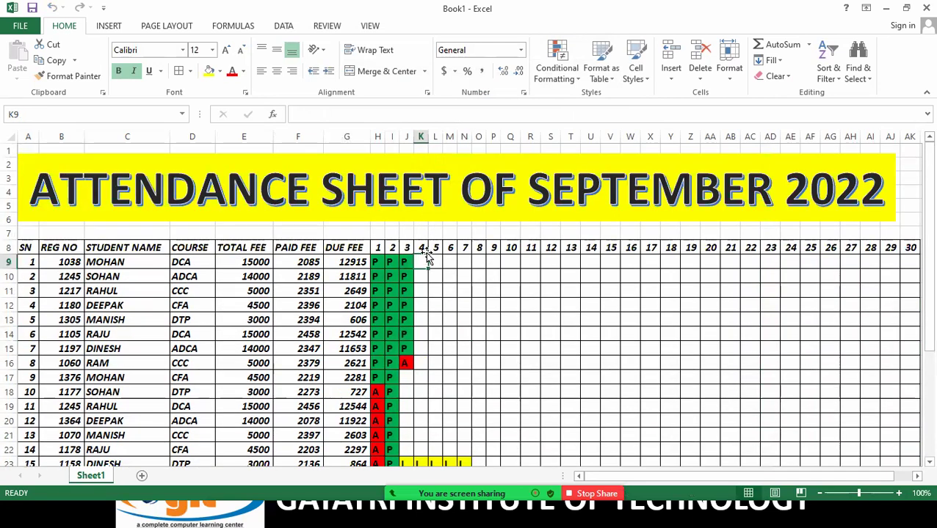
pyautogui.write('A')
pyautogui.press('Return')
pyautogui.write('P')
pyautogui.press('Return')
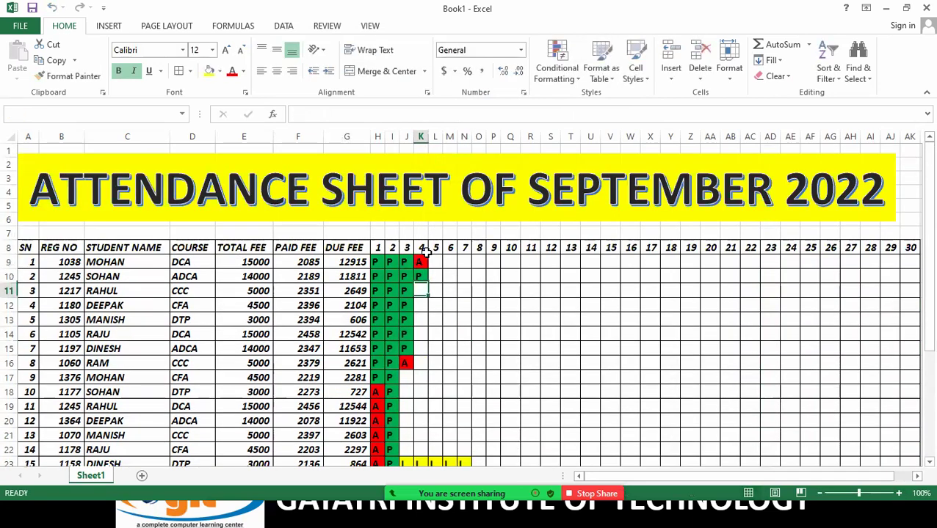
pyautogui.write('L')
pyautogui.press('Return')
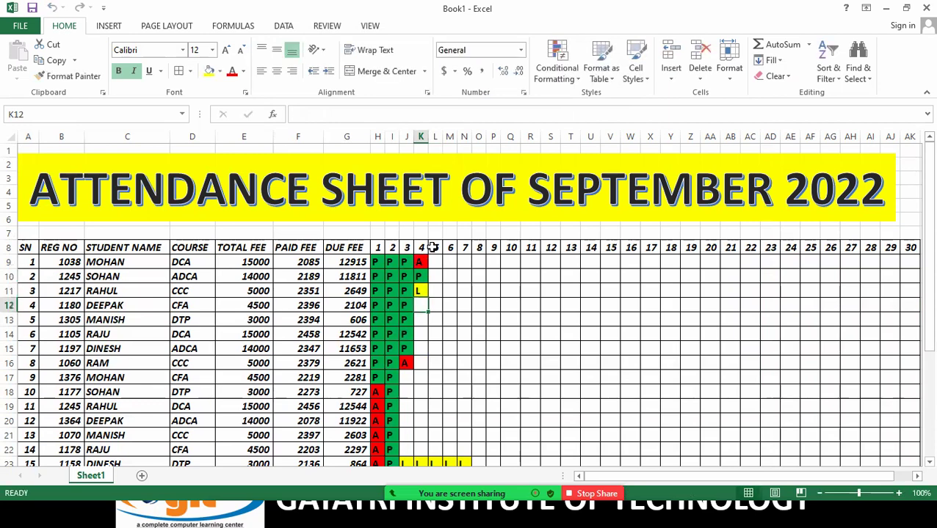
# - Save to Documents as Excel Workbook 'ATTENDANCE', accepting the macro-free workbook warning
pyautogui.click(32, 8)
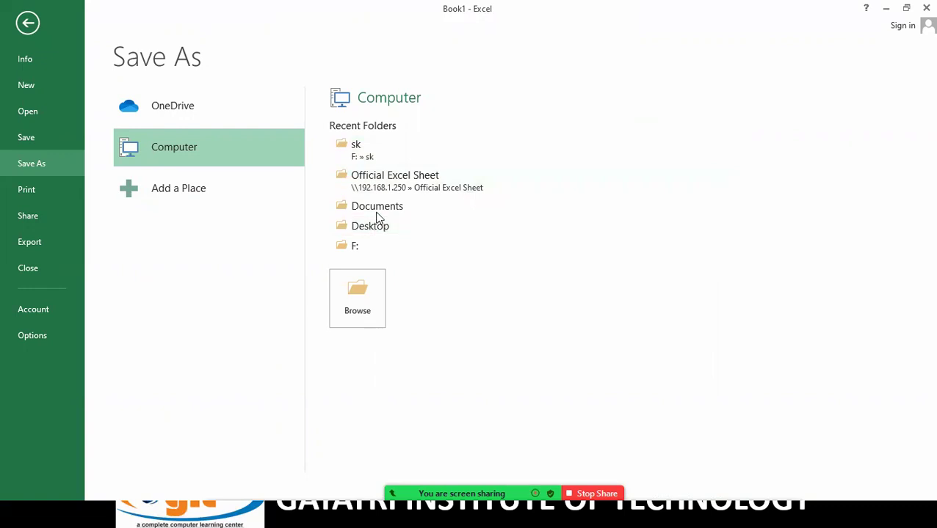
pyautogui.click(379, 211)
pyautogui.write('ATTENDANCE')
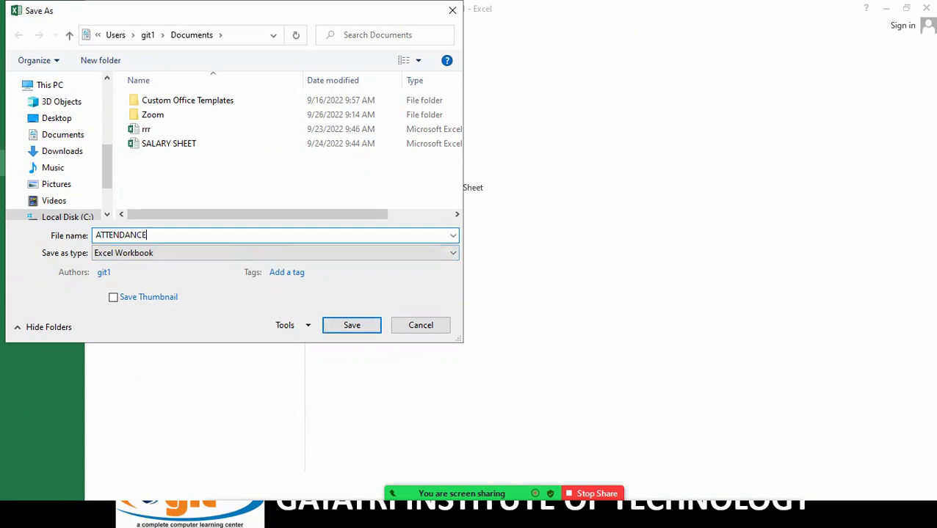
pyautogui.click(348, 325)
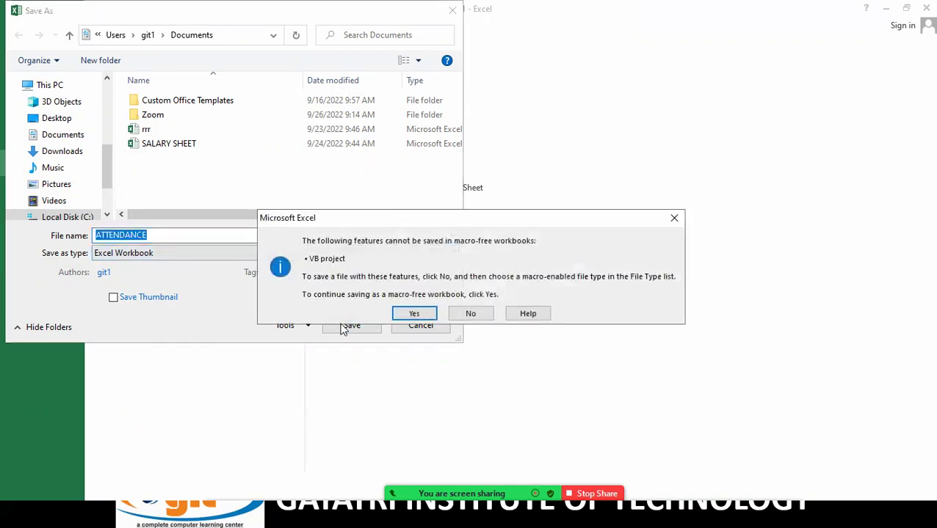
pyautogui.click(434, 315)
pyautogui.click(448, 306)
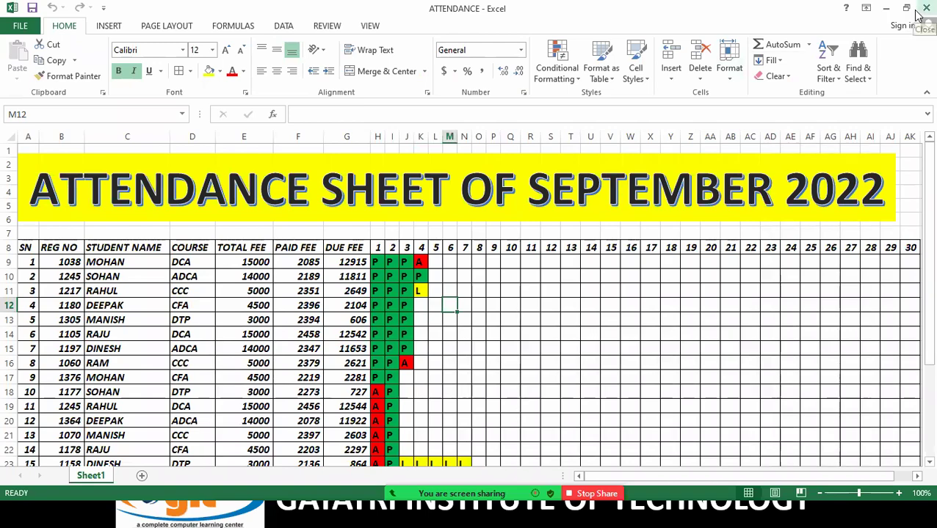
# - Inspect the first students' Total Fee, Paid Fee and Due Fee cells
pyautogui.scroll(-1, 434, 298)
pyautogui.scroll(-1, 434, 298)
pyautogui.scroll(-2, 435, 296)
pyautogui.scroll(2, 435, 296)
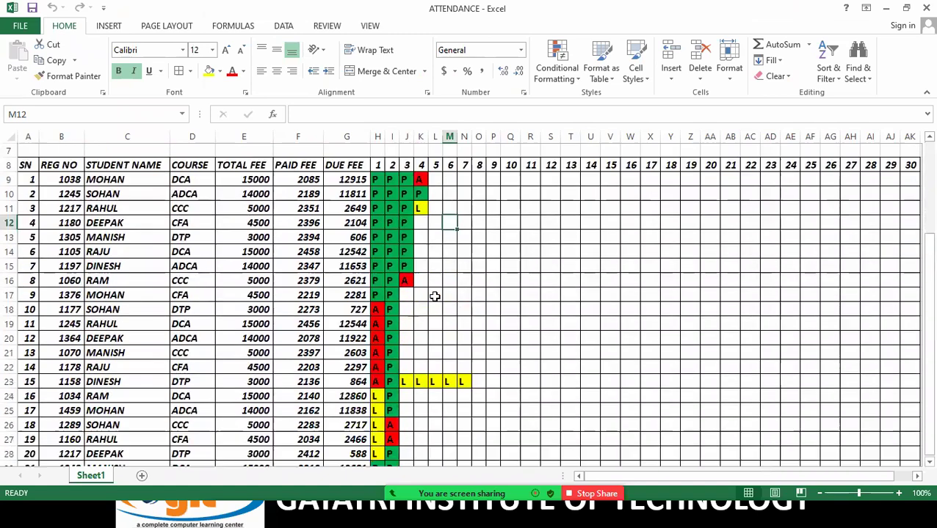
pyautogui.scroll(2, 433, 297)
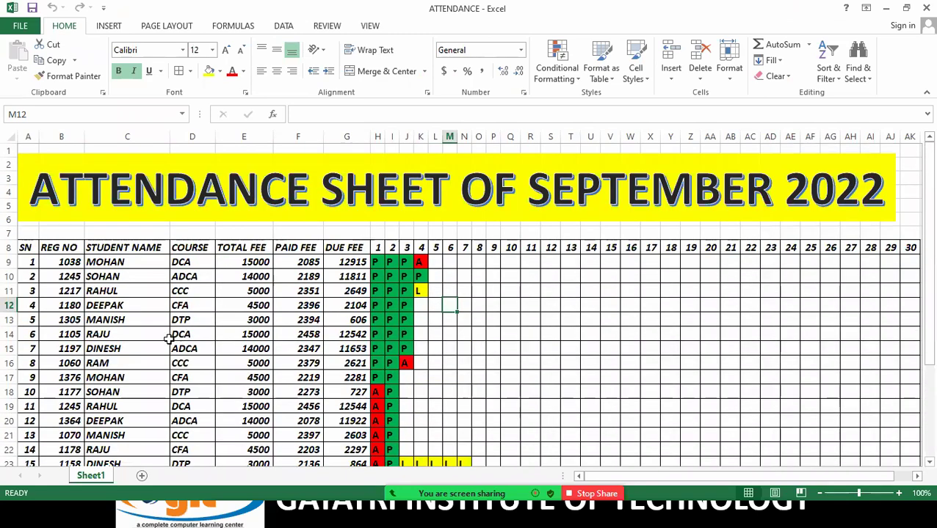
pyautogui.click(238, 263)
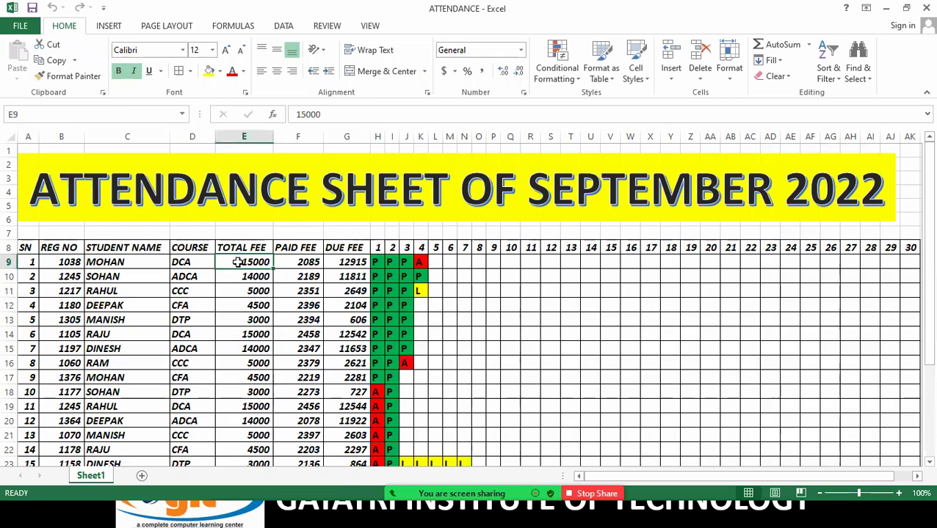
pyautogui.moveTo(295, 263); pyautogui.dragTo(323, 276)
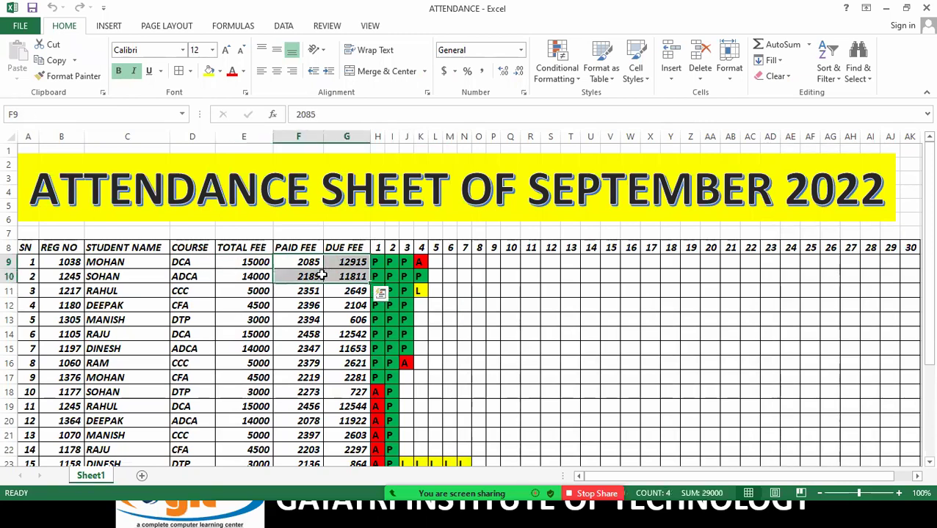
pyautogui.click(311, 304)
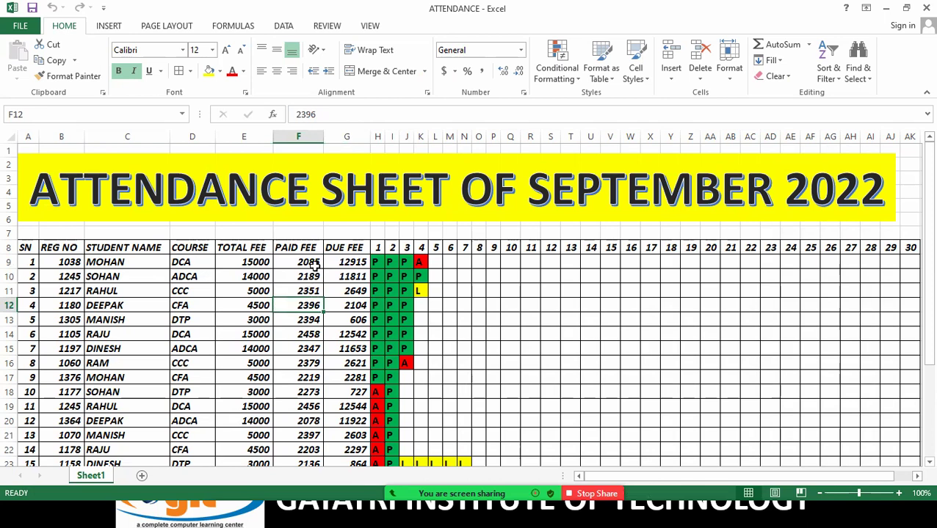
pyautogui.click(225, 257)
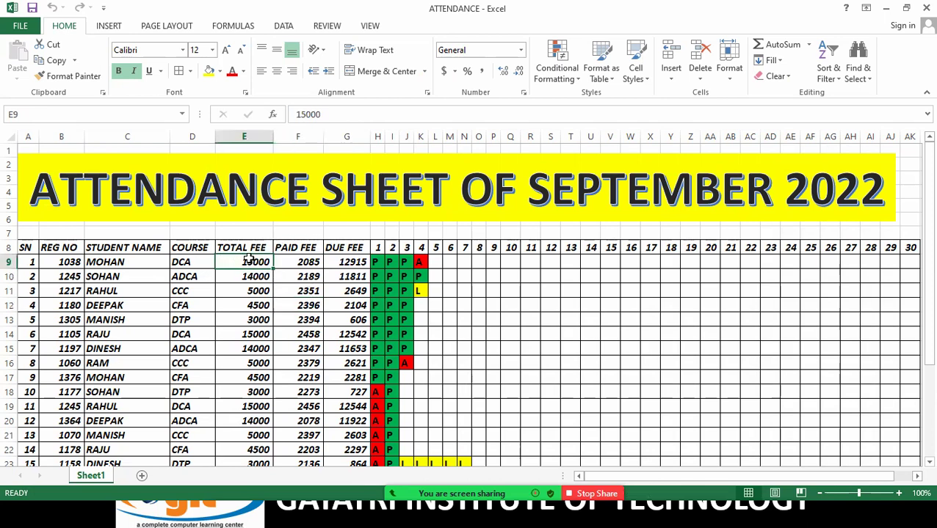
pyautogui.moveTo(96, 263); pyautogui.dragTo(283, 262)
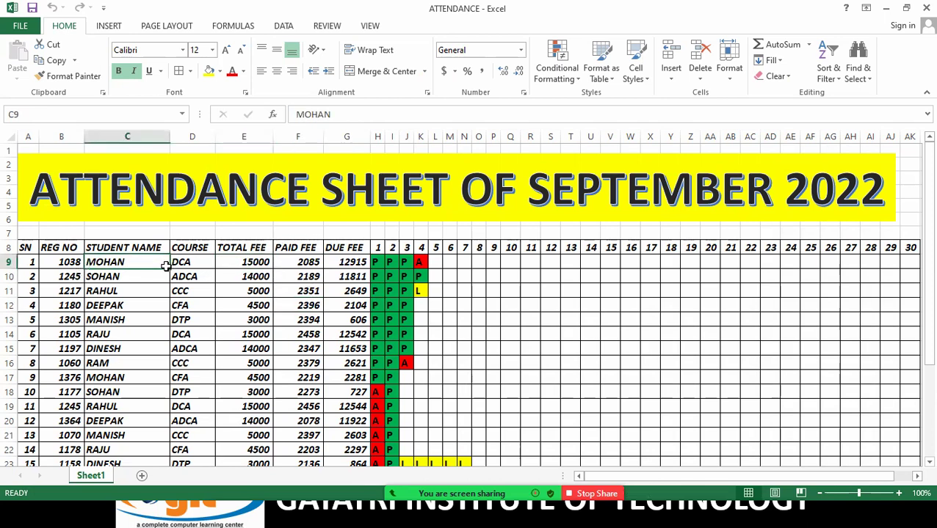
pyautogui.click(284, 262)
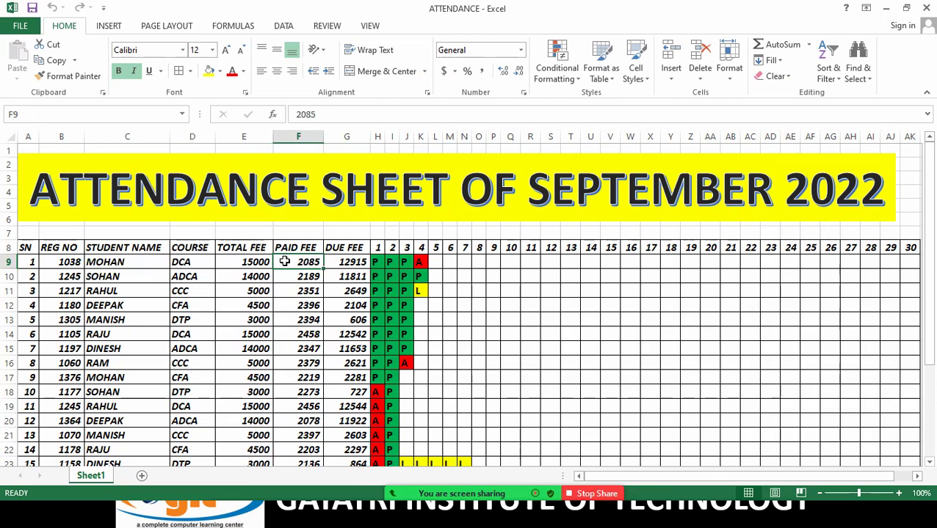
pyautogui.press('Right')
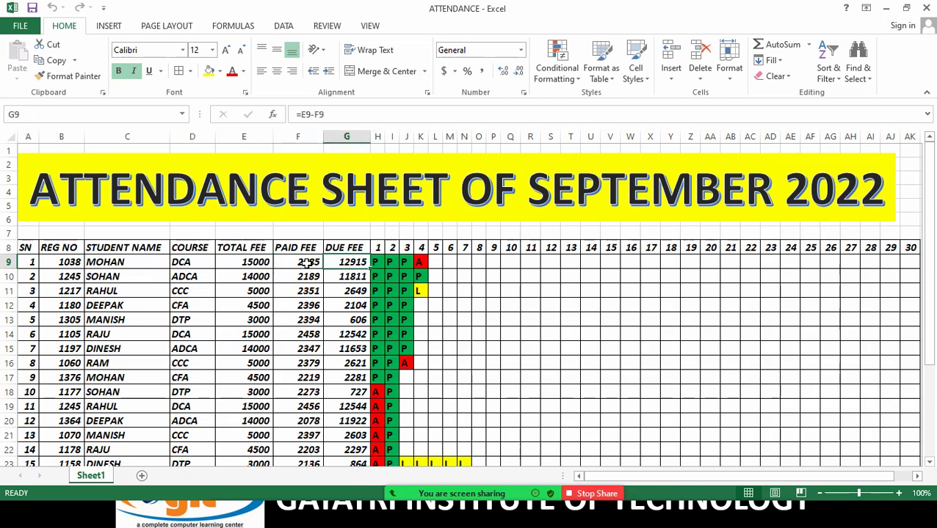
pyautogui.click(255, 262)
pyautogui.click(312, 261)
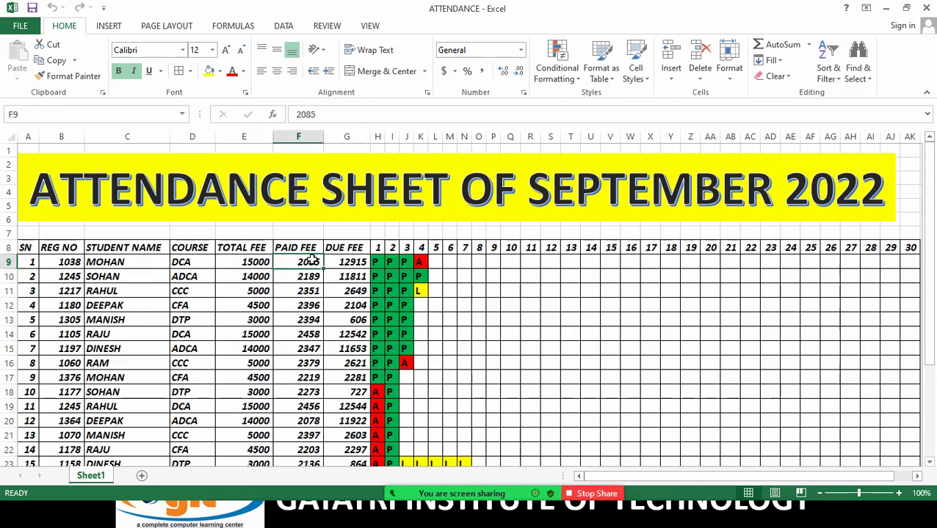
pyautogui.click(340, 262)
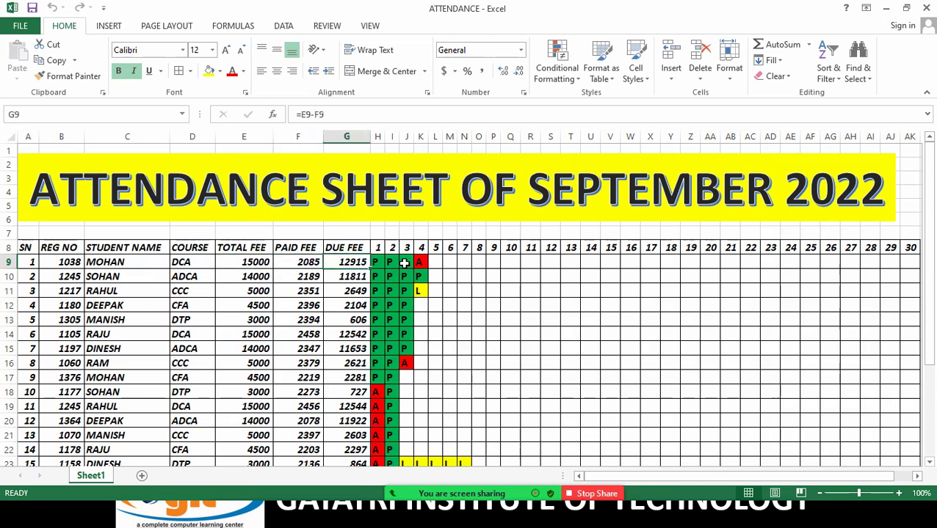
# - Clear all Paid Fee and Due Fee values in F9:G30, then begin a RAND formula in F9
pyautogui.press('Delete')
pyautogui.moveTo(308, 262)
pyautogui.mouseDown()
pyautogui.moveTo(369, 478)
pyautogui.moveTo(359, 439)
pyautogui.mouseUp()
pyautogui.press('End')
pyautogui.press('Delete')
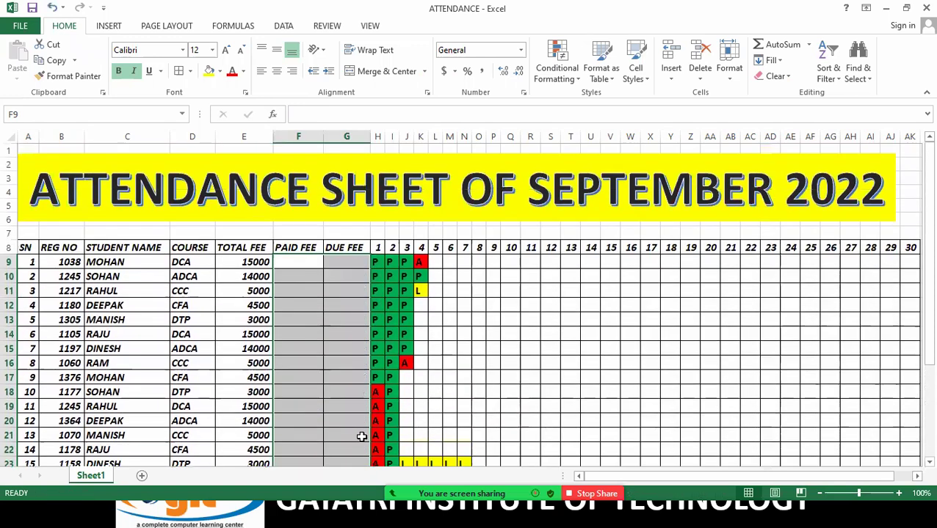
pyautogui.click(284, 261)
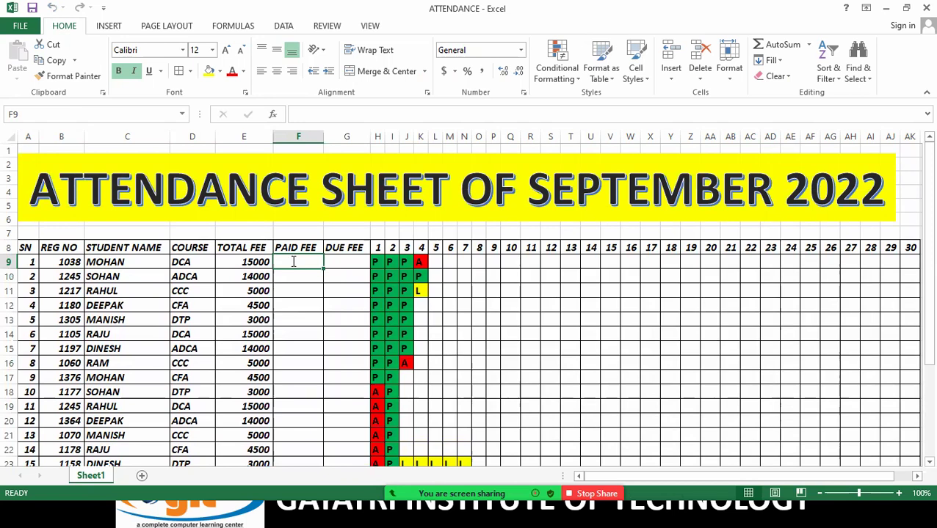
pyautogui.write('=REAND')
# - Correct the function name and enter =RANDBETWEEN(2000,2500) in F9
pyautogui.press('BackSpace')
pyautogui.press('BackSpace')
pyautogui.press('BackSpace')
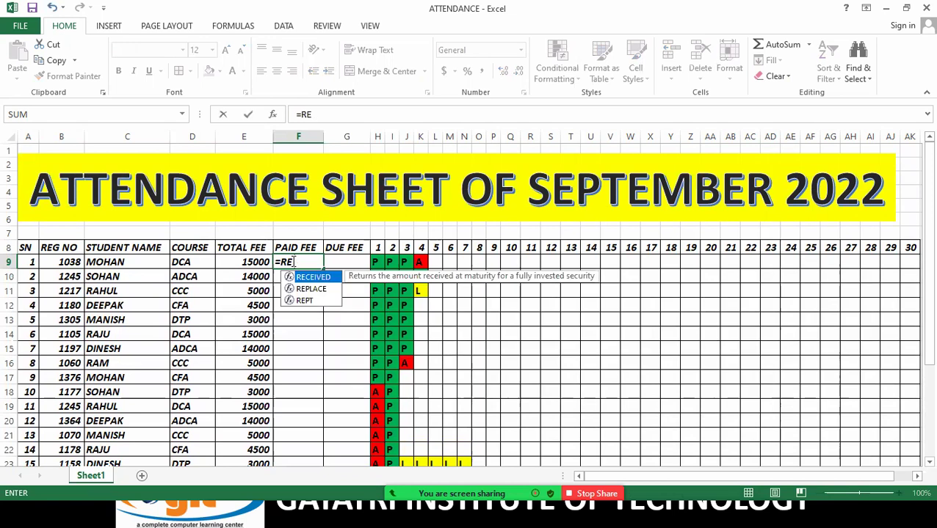
pyautogui.press('BackSpace')
pyautogui.write('A')
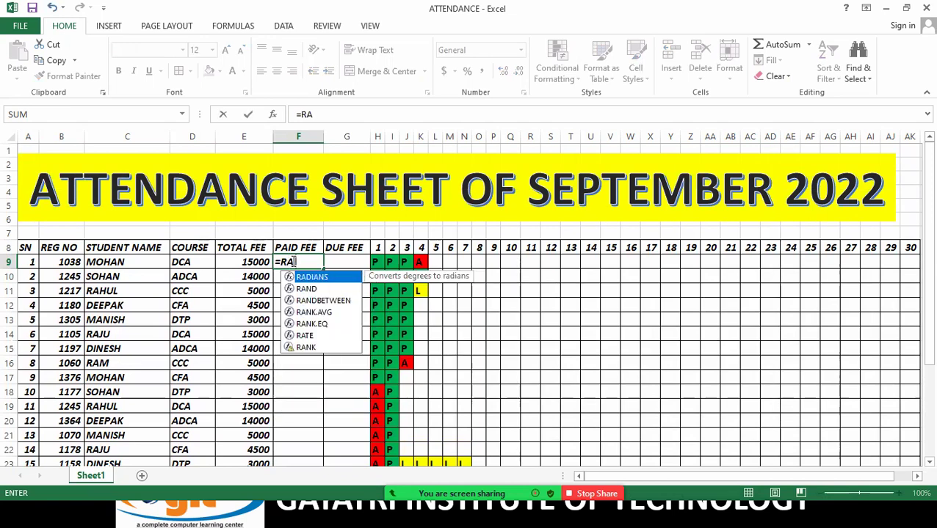
pyautogui.press('Down')
pyautogui.press('Down')
pyautogui.press('Tab')
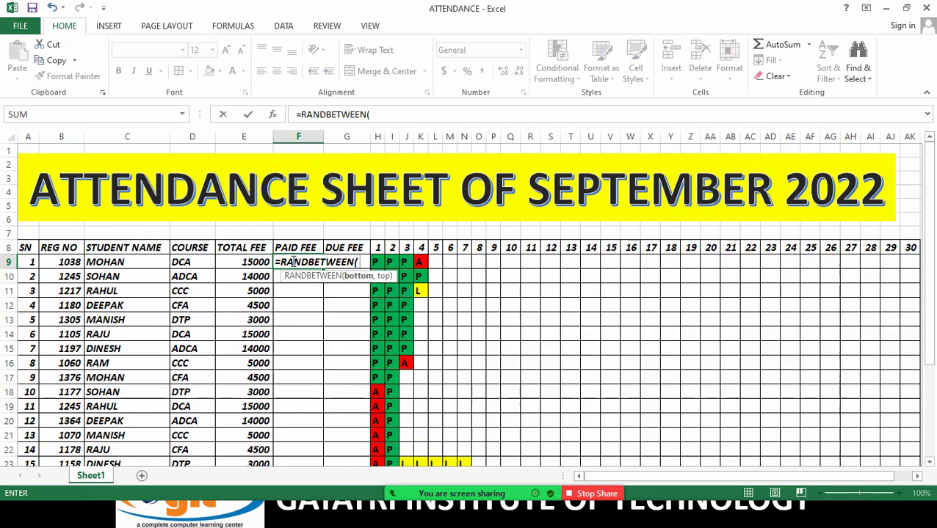
pyautogui.write('2000,')
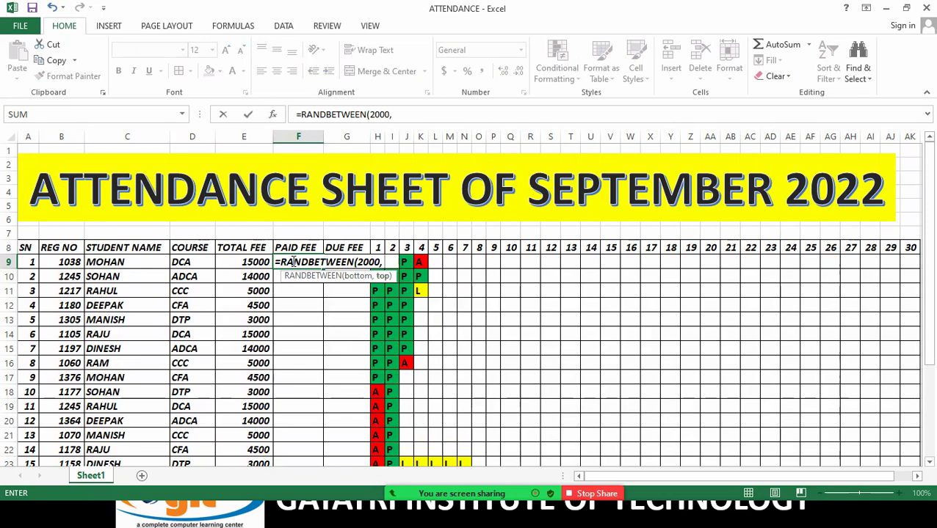
pyautogui.write('2500')
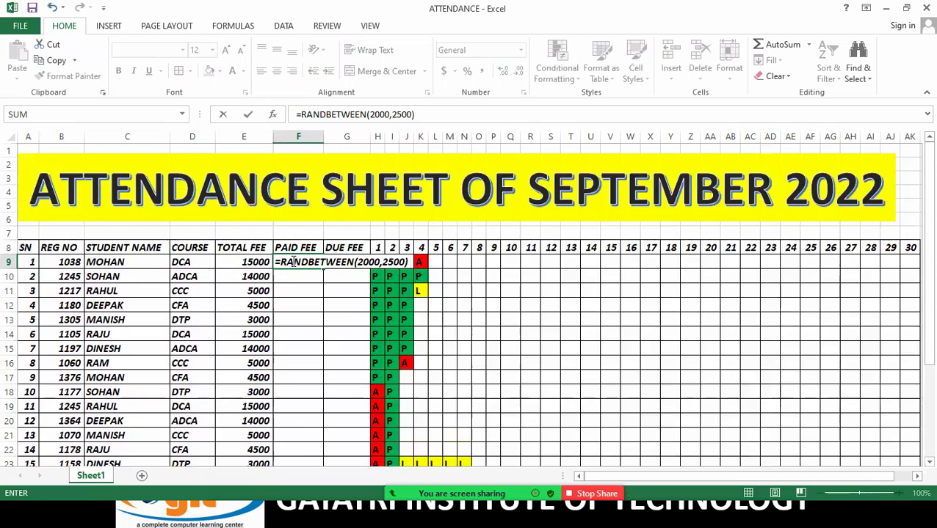
pyautogui.press('Return')
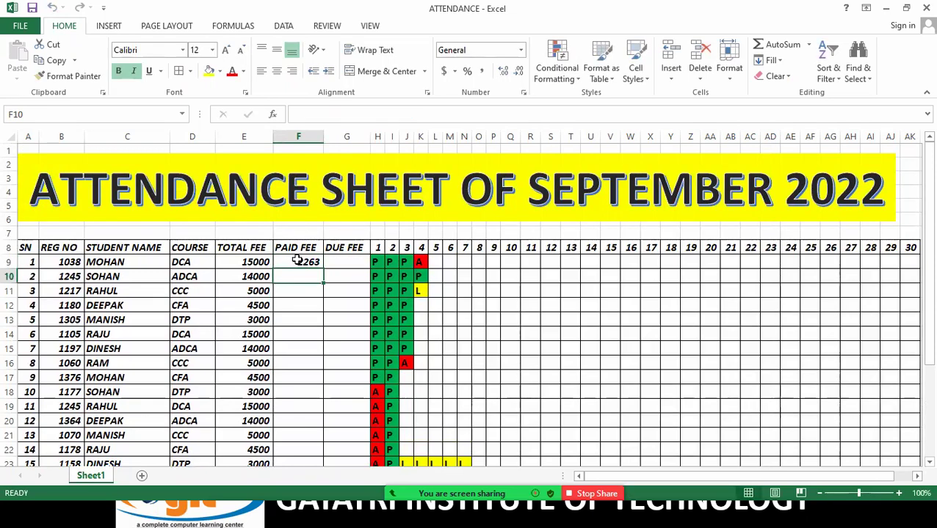
# - Fill the random fee formula down to F30 and select the Paid Fee amounts
pyautogui.click(297, 259)
pyautogui.doubleClick(321, 268)
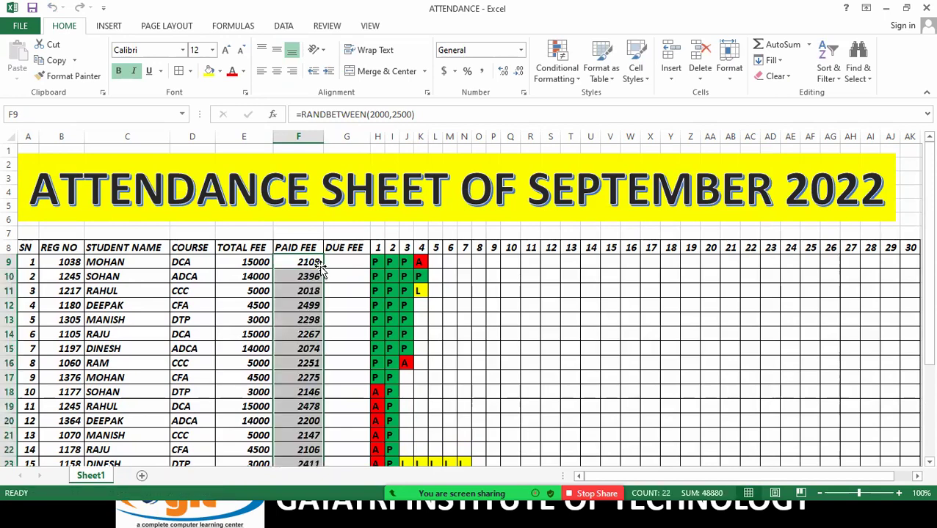
pyautogui.scroll(-3, 321, 268)
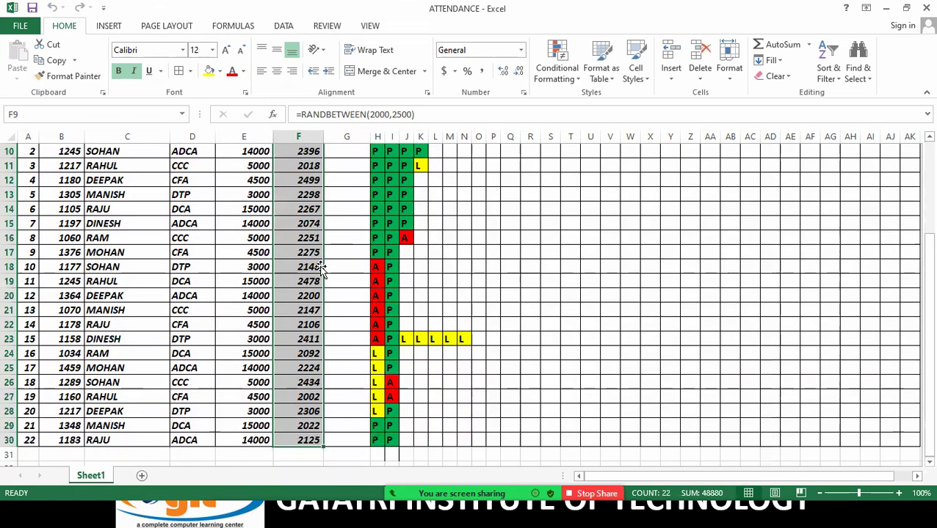
pyautogui.scroll(1, 290, 367)
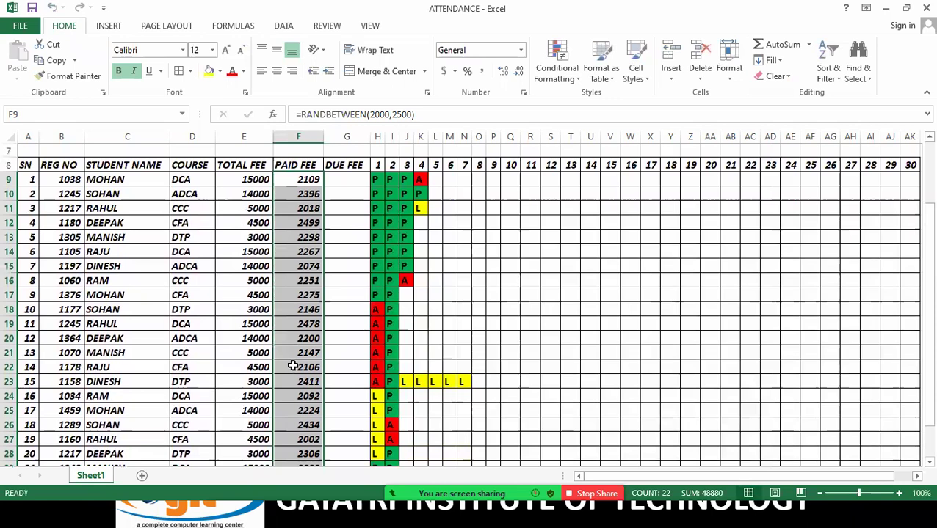
pyautogui.click(301, 179)
pyautogui.moveTo(301, 180); pyautogui.dragTo(323, 461)
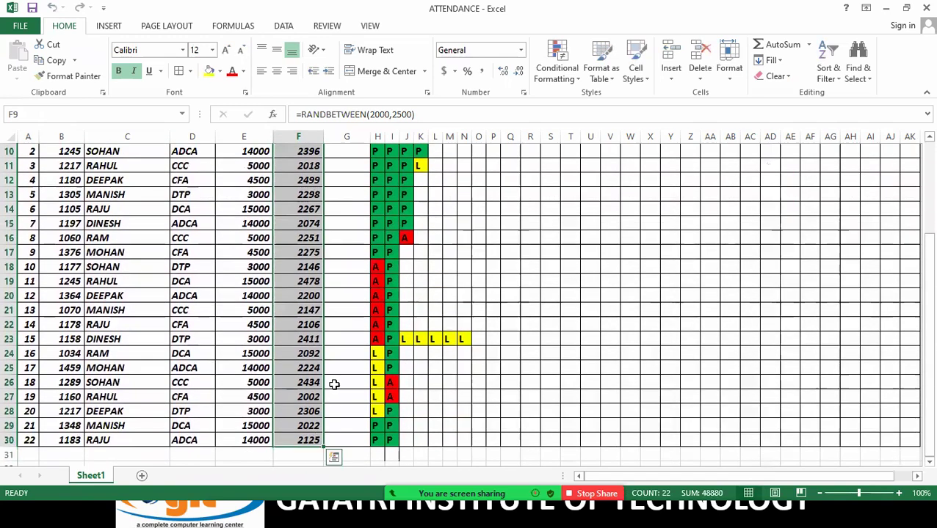
pyautogui.scroll(3, 317, 268)
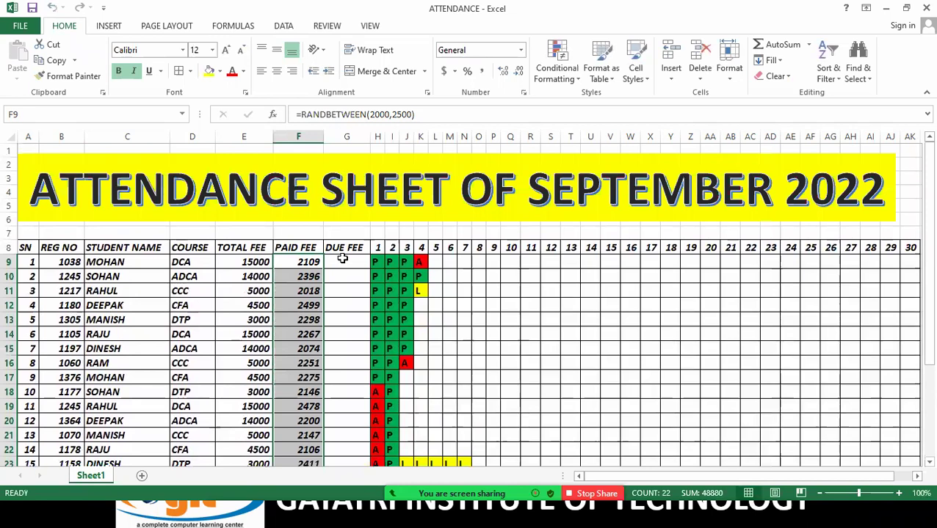
# - Paste the Paid Fee cells over themselves as values, replacing the RANDBETWEEN formulas
pyautogui.hotkey('ctrl', 'c')
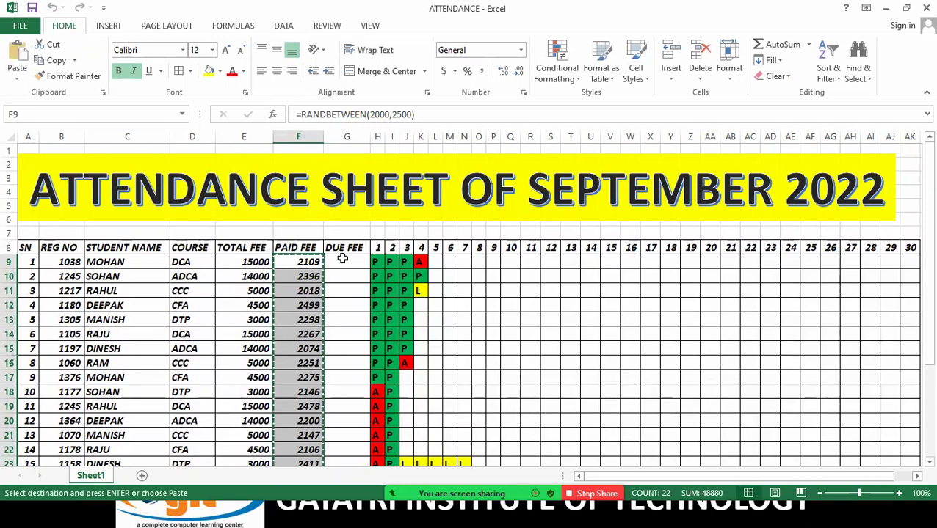
pyautogui.hotkey('ctrl', 'alt', 'v')
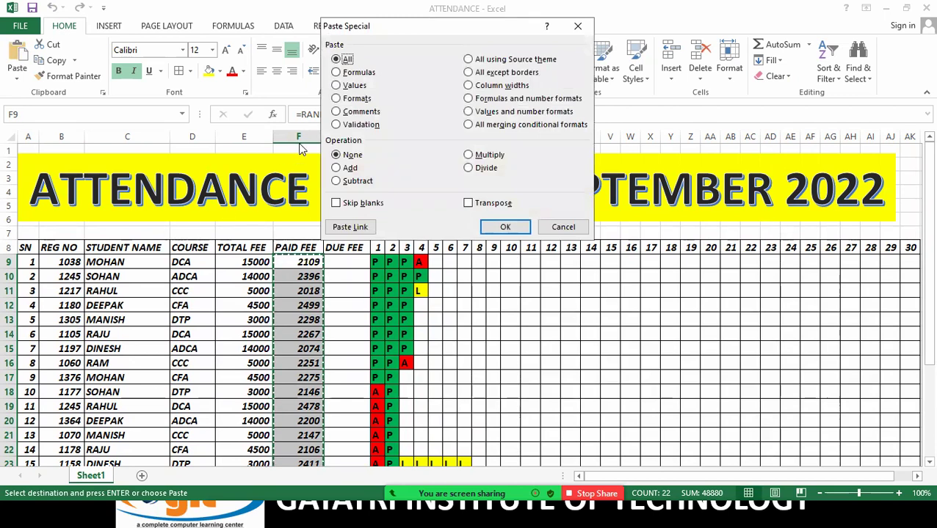
pyautogui.click(338, 85)
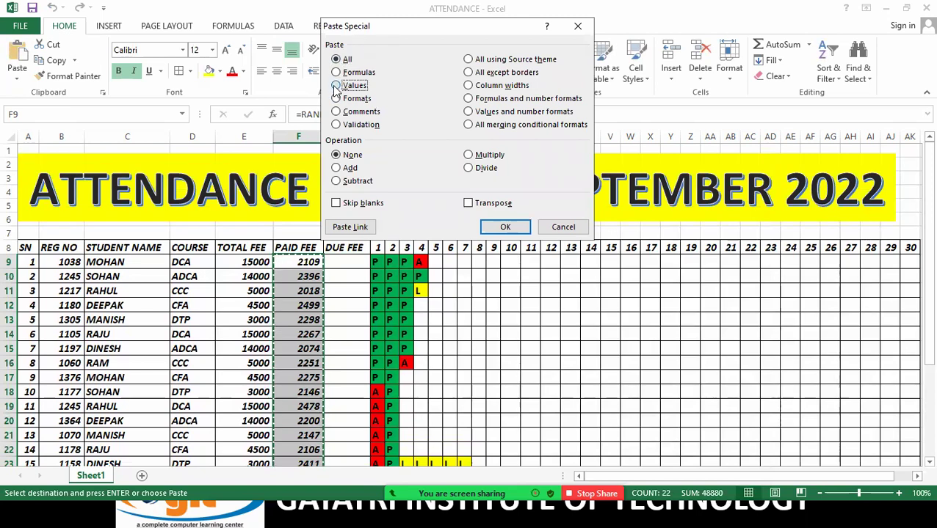
pyautogui.click(508, 226)
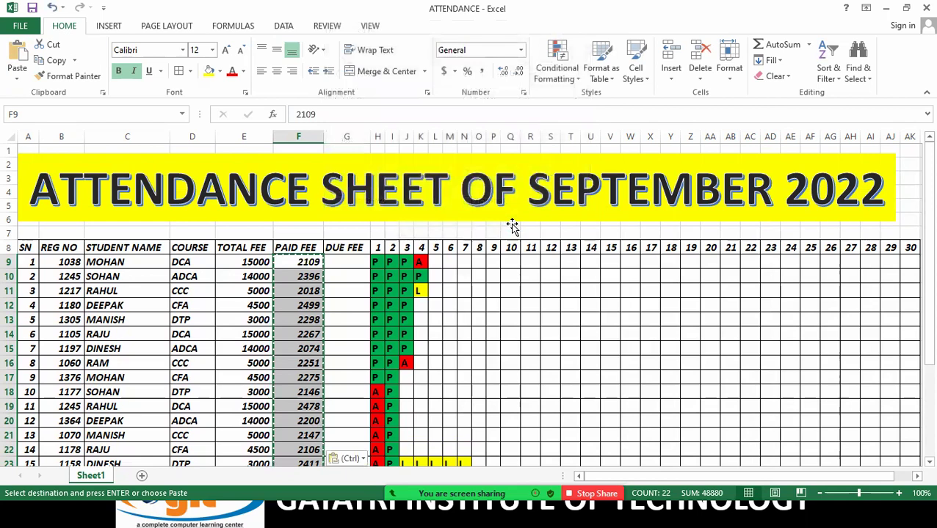
pyautogui.press('Escape')
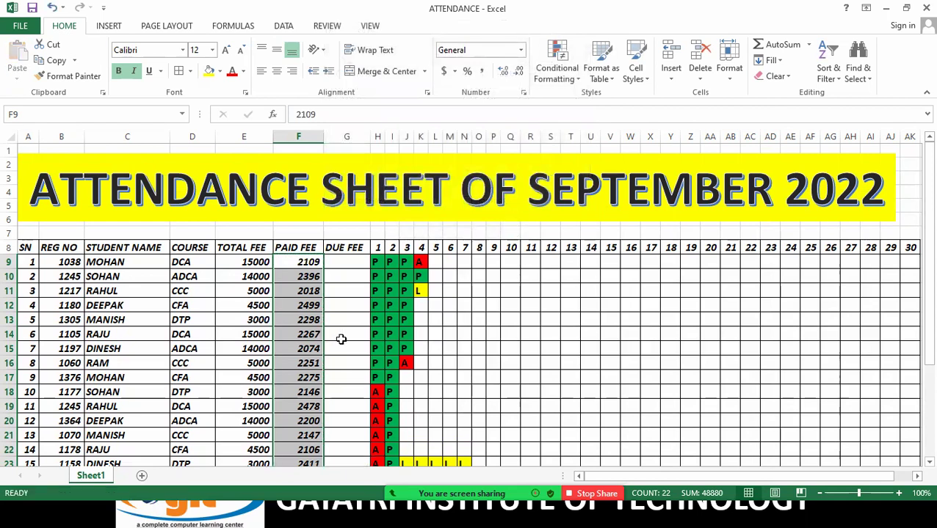
# - Enter =E9-F9 in G9 and fill it down the Due Fee column
pyautogui.click(347, 259)
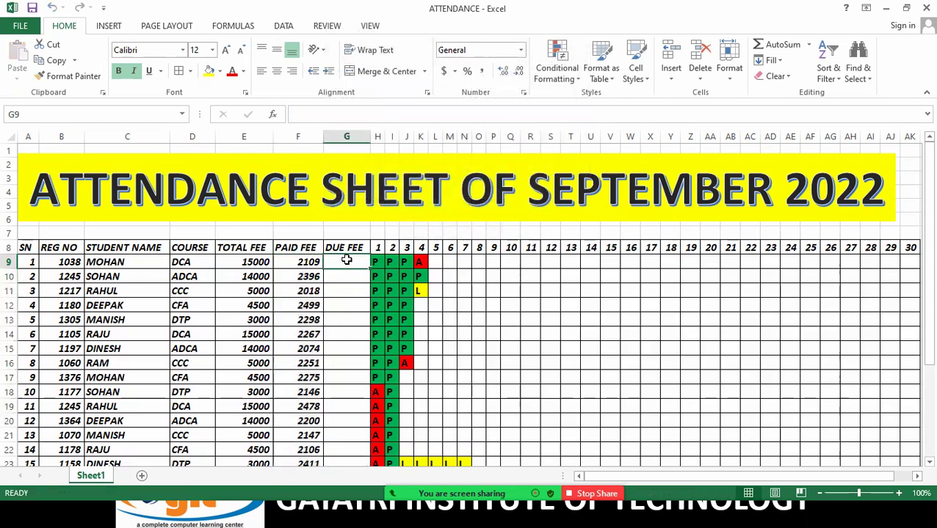
pyautogui.write('=')
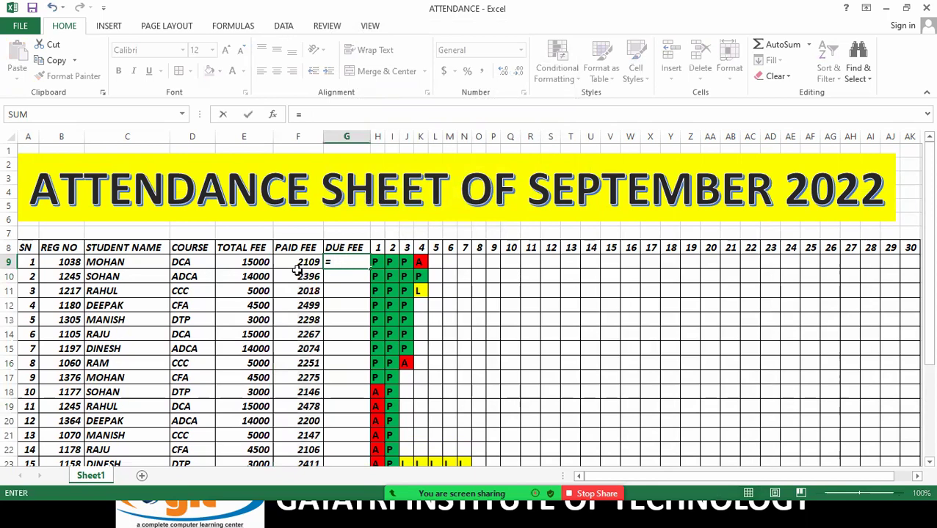
pyautogui.click(248, 261)
pyautogui.write('-')
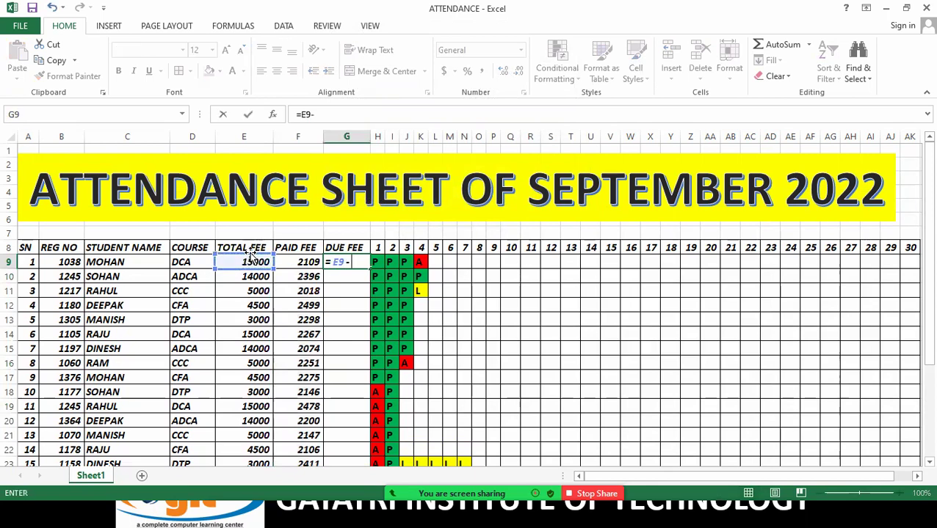
pyautogui.click(296, 262)
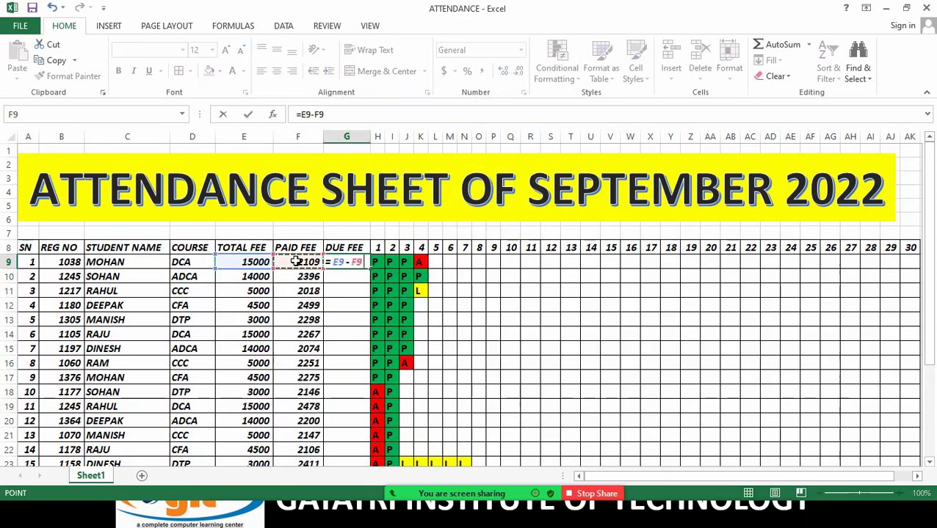
pyautogui.press('Return')
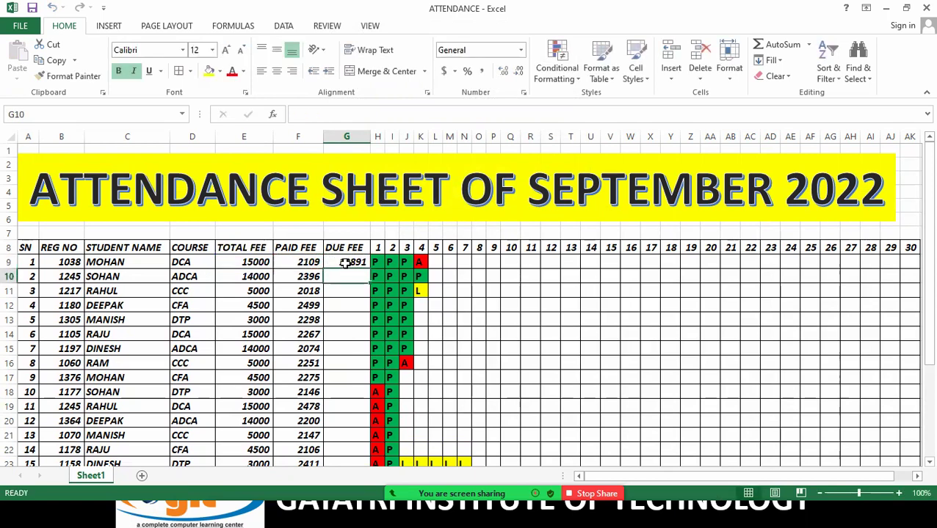
pyautogui.click(356, 266)
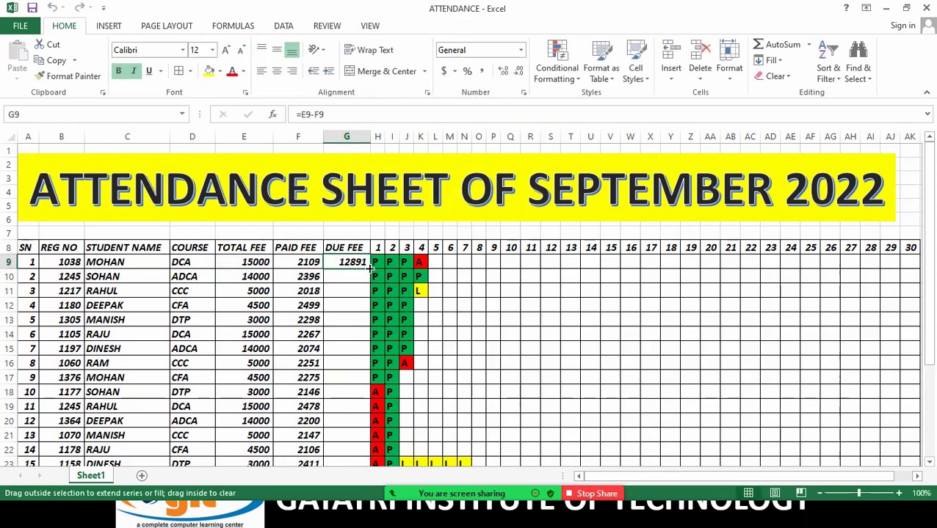
pyautogui.doubleClick(369, 267)
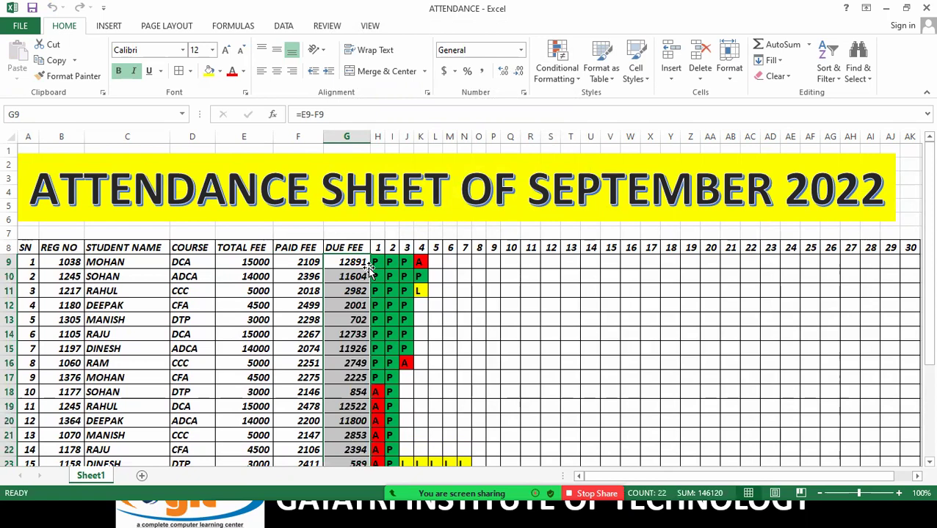
# - Deselect the Due Fee column and bring the later day columns into view
pyautogui.click(482, 319)
pyautogui.moveTo(377, 262); pyautogui.dragTo(813, 262)
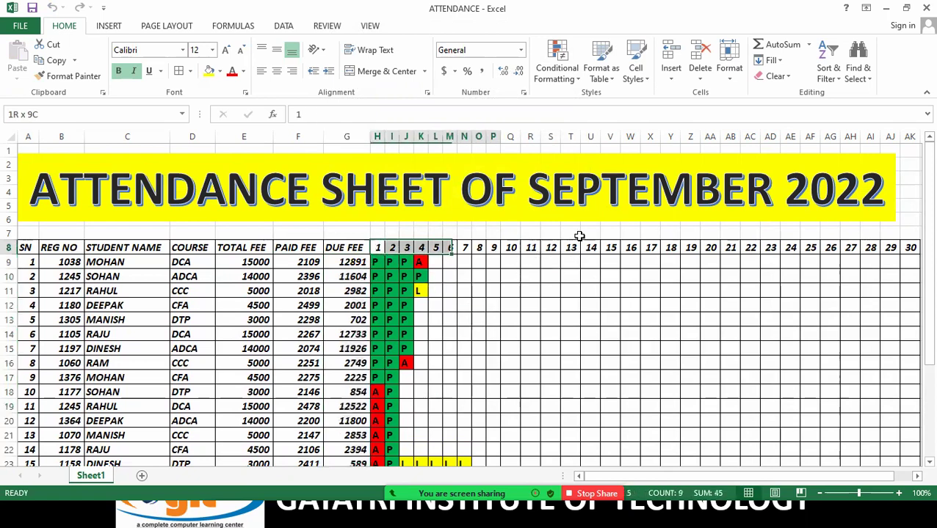
pyautogui.click(690, 363)
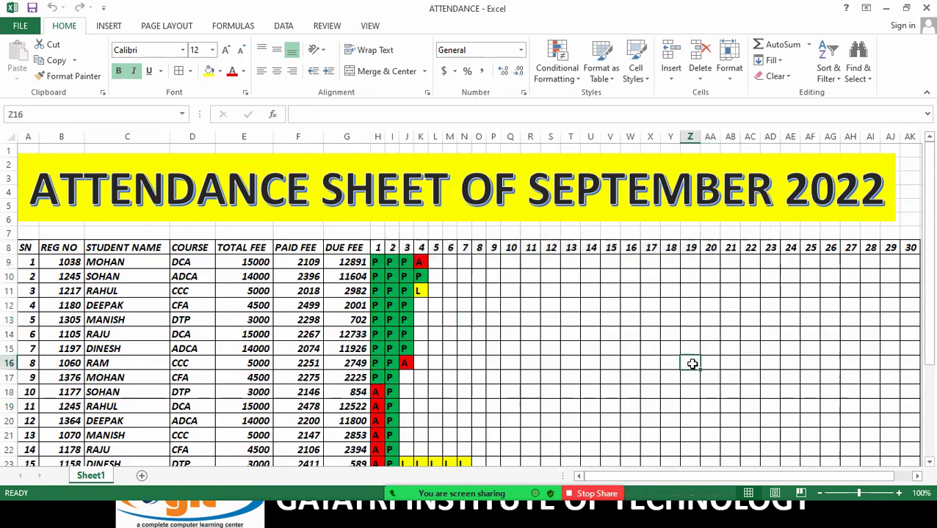
pyautogui.scroll(-2, 687, 374)
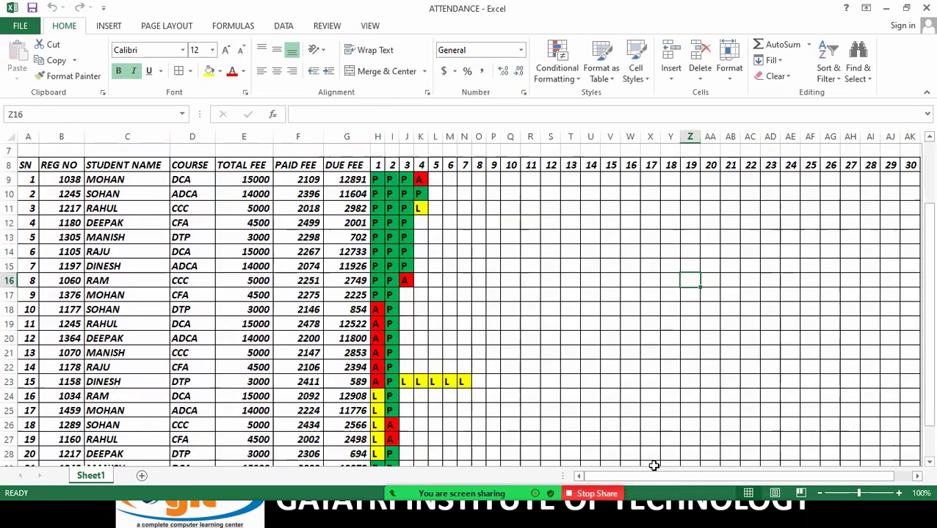
pyautogui.click(916, 477)
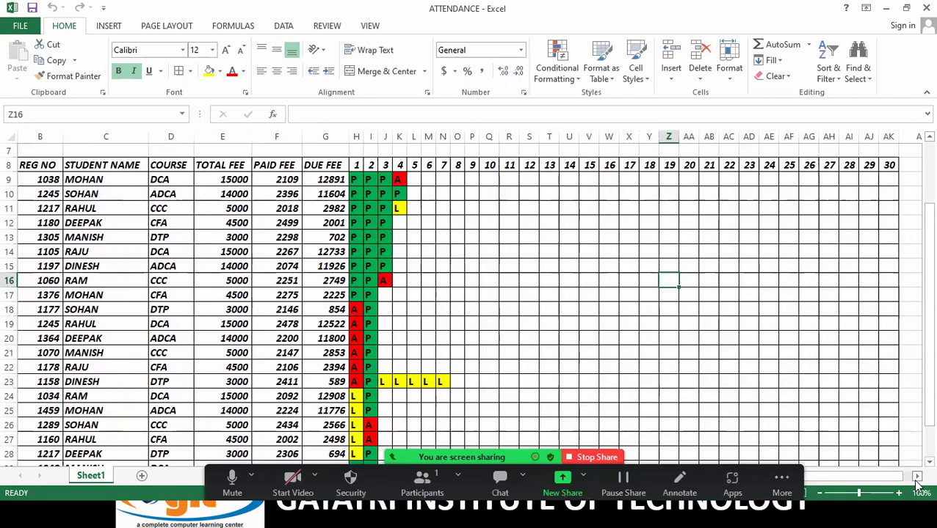
pyautogui.click(916, 477)
pyautogui.click(548, 253)
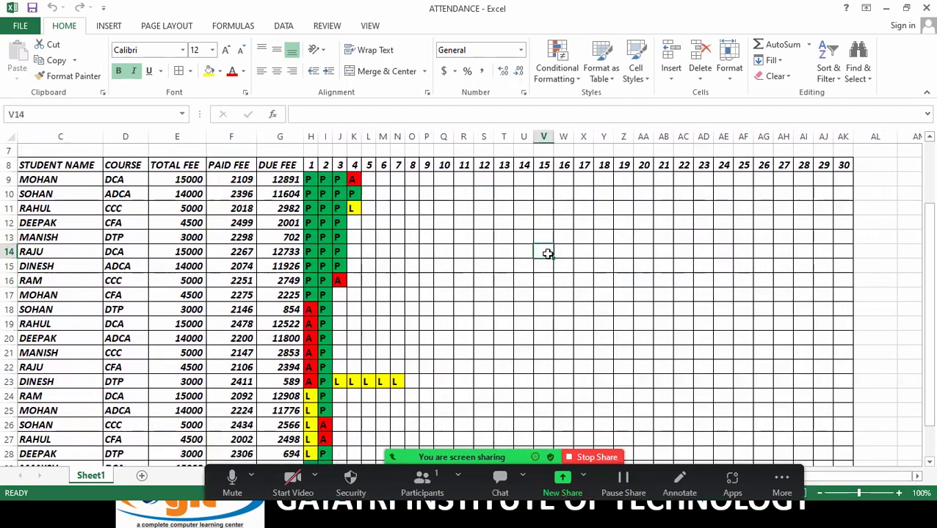
pyautogui.click(479, 219)
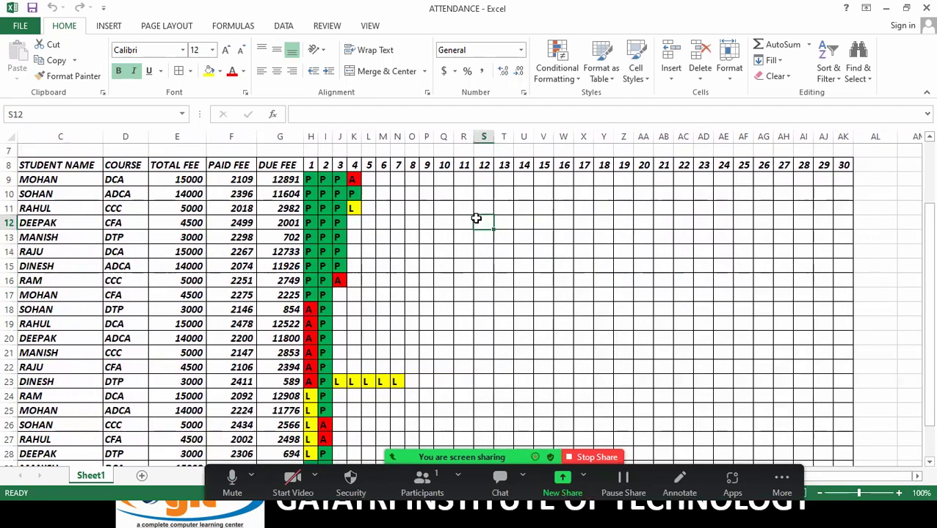
pyautogui.click(461, 174)
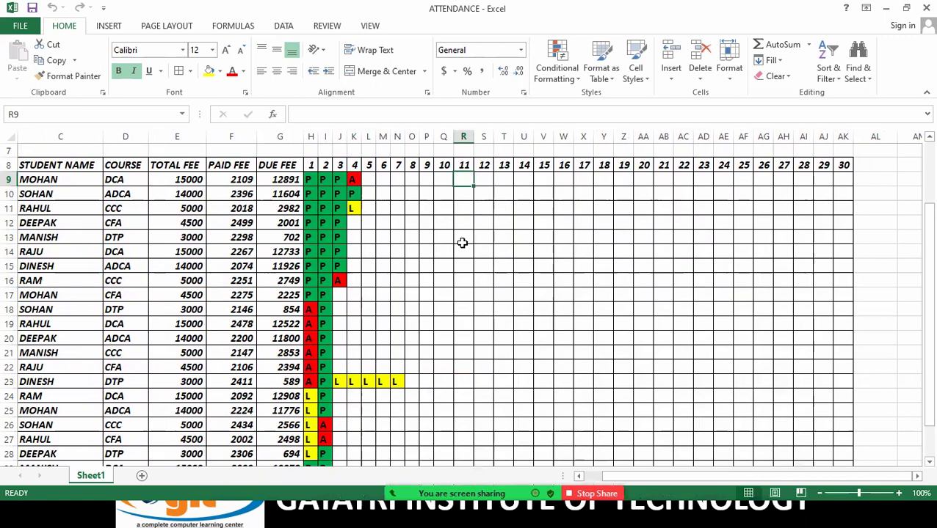
pyautogui.click(462, 244)
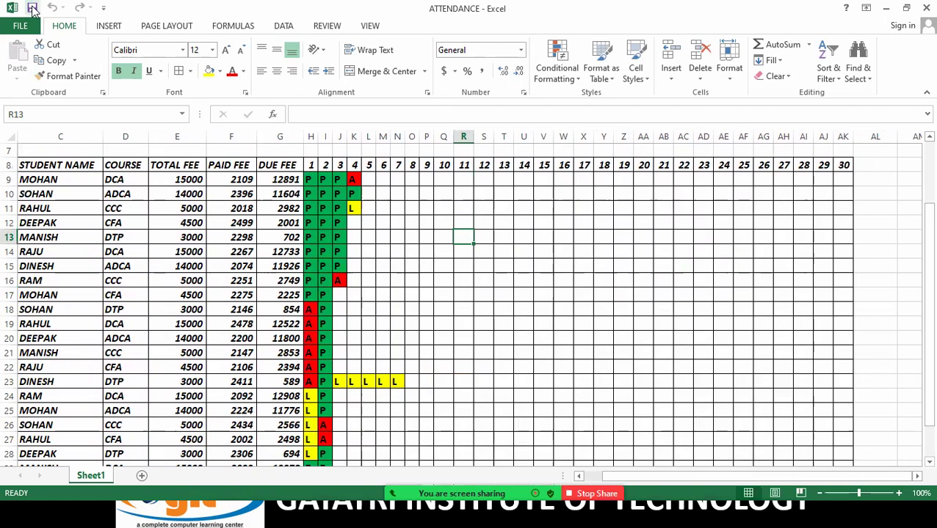
pyautogui.click(663, 309)
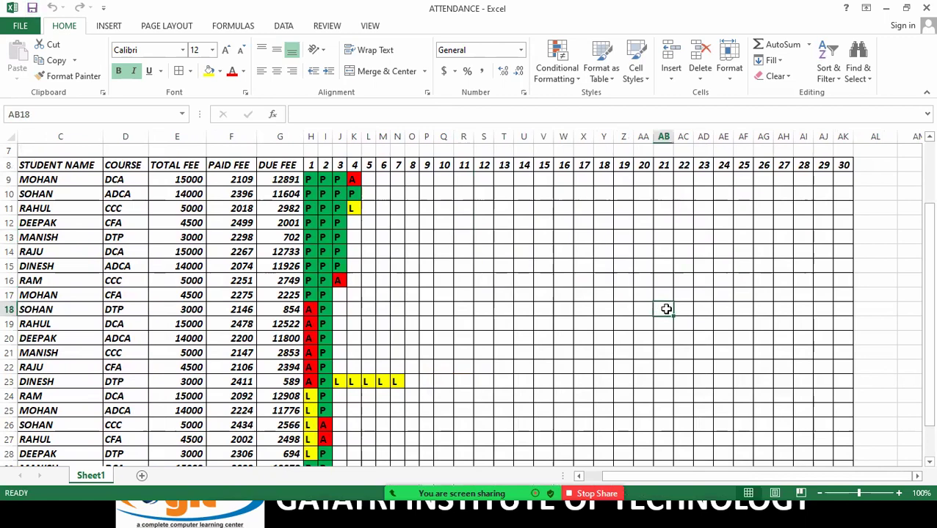